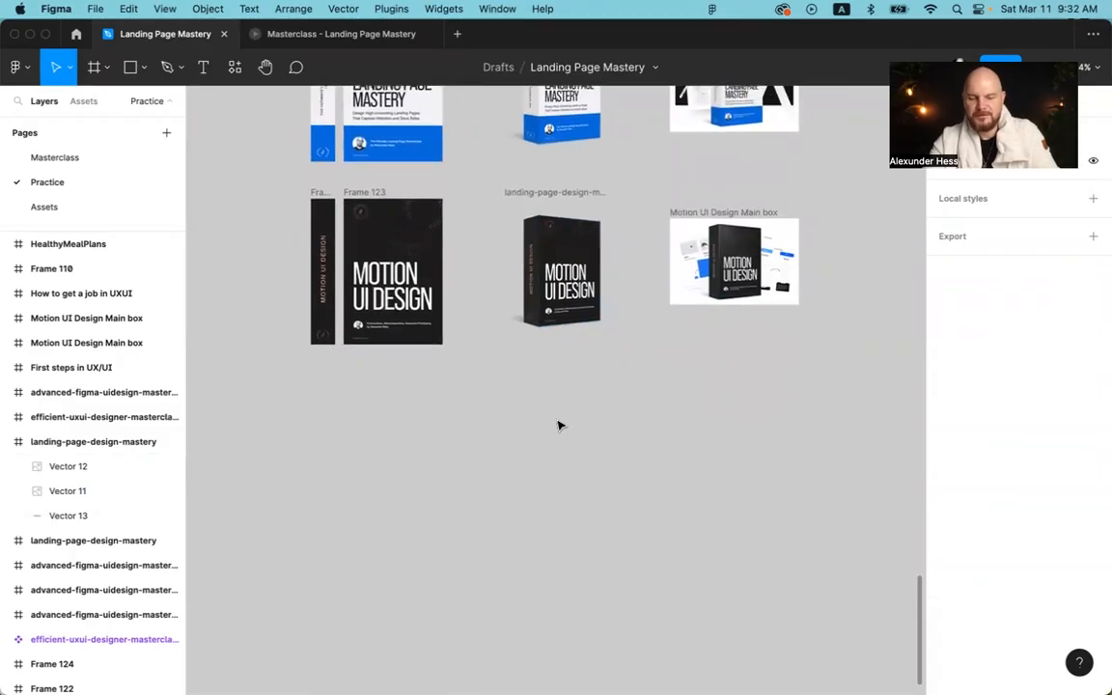
# Step: Draw a rectangle about 638 × 869 in the empty canvas area below the Motion UI Design box mockup
pyautogui.scroll(3, 558, 425)
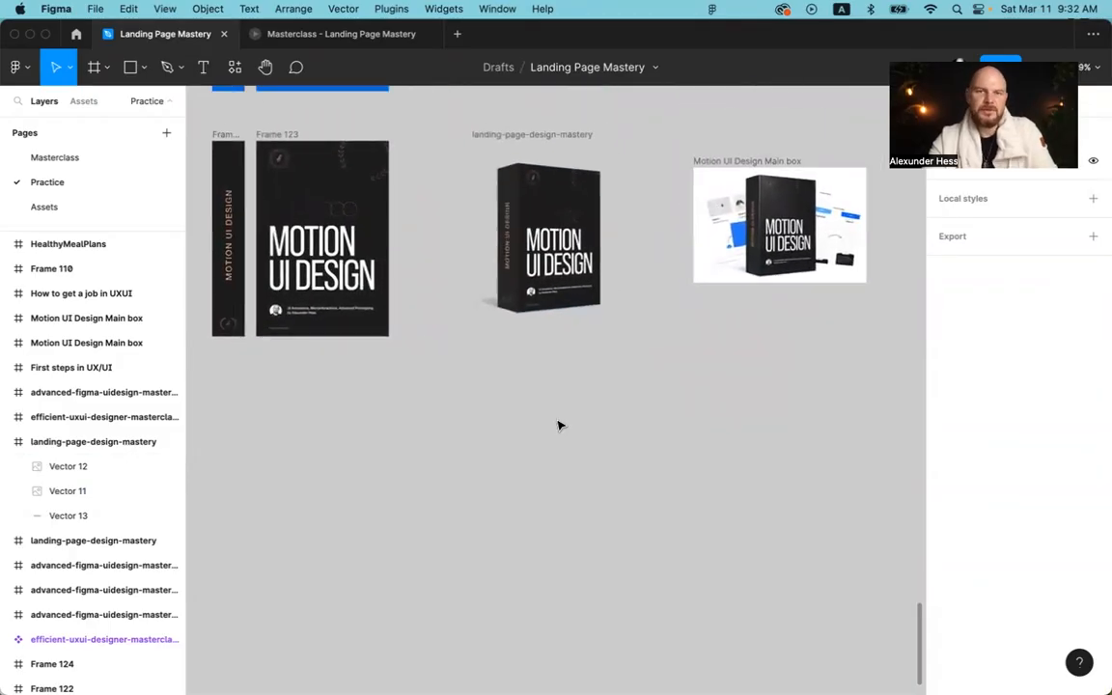
pyautogui.press('r')
pyautogui.moveTo(532, 402)
pyautogui.mouseDown()
pyautogui.moveTo(583, 526)
pyautogui.moveTo(610, 535)
pyautogui.moveTo(624, 527)
pyautogui.mouseUp()
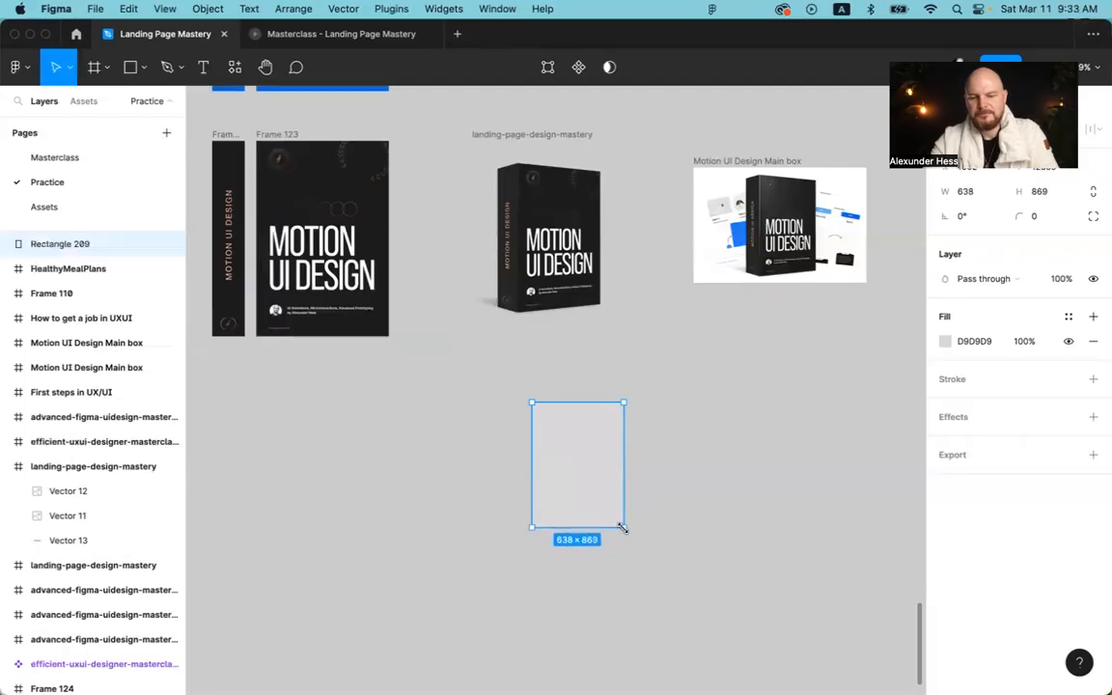
# Step: Reshape the rectangle into a perspective front face by moving its two left corners vertically inward and narrowing it to about 541 wide
pyautogui.doubleClick(612, 452)
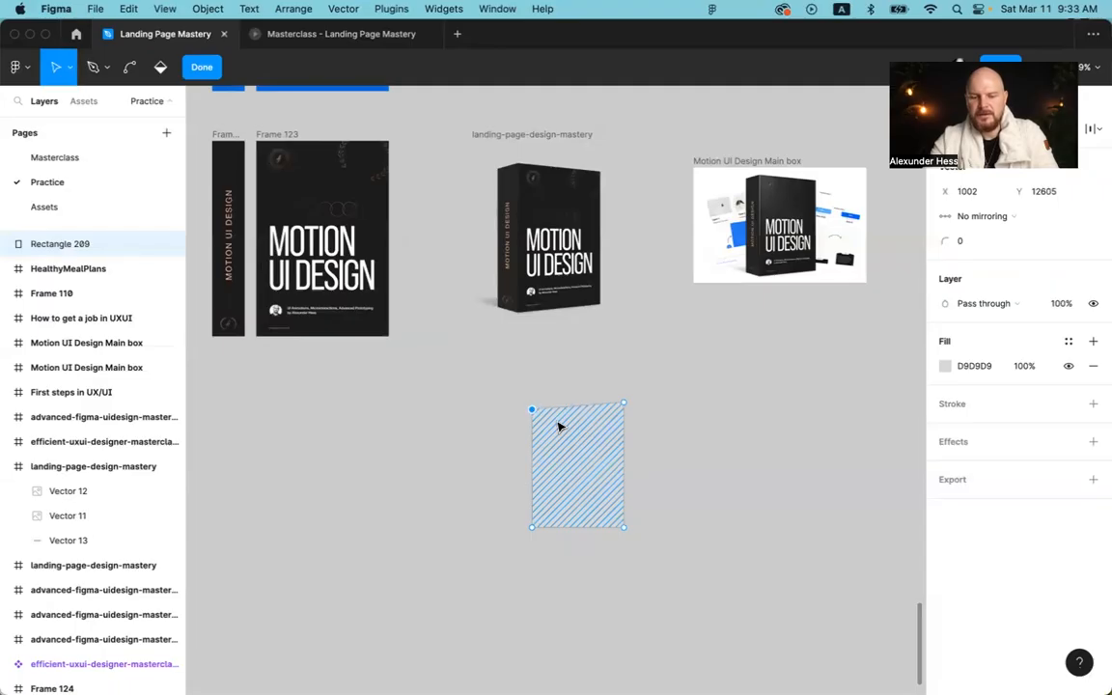
pyautogui.click(521, 530)
pyautogui.moveTo(531, 526); pyautogui.dragTo(512, 509)
pyautogui.hotkey('shift', 'Up')
pyautogui.hotkey('shift', 'Up')
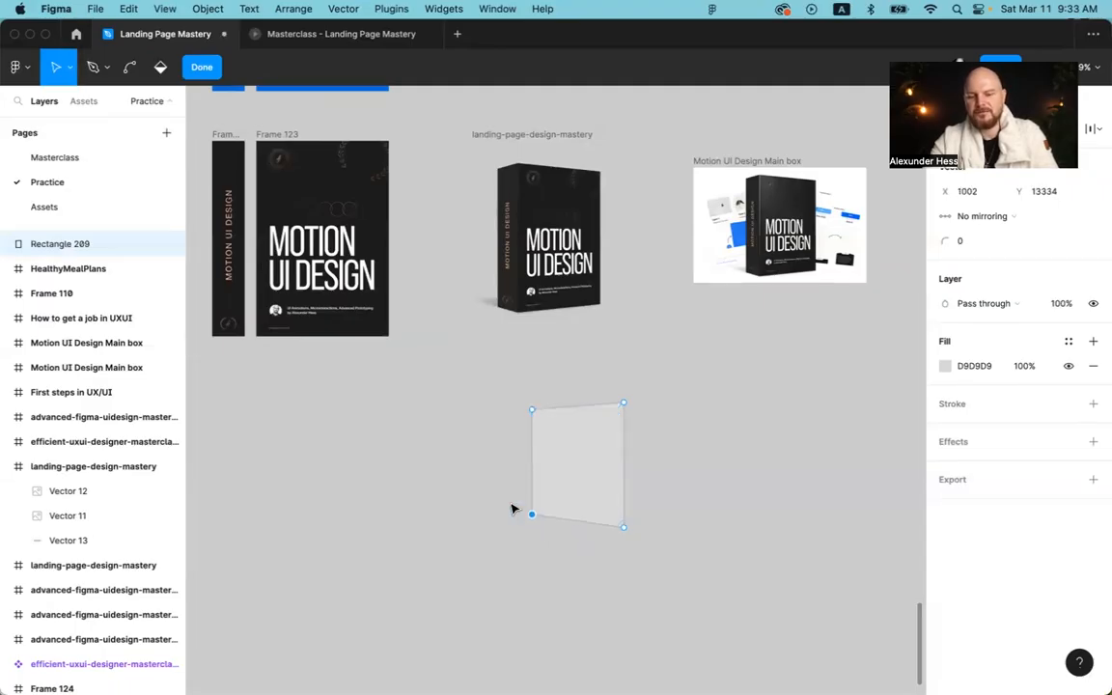
pyautogui.moveTo(489, 397); pyautogui.dragTo(556, 571)
pyautogui.moveTo(533, 517); pyautogui.dragTo(553, 514)
pyautogui.press('Escape')
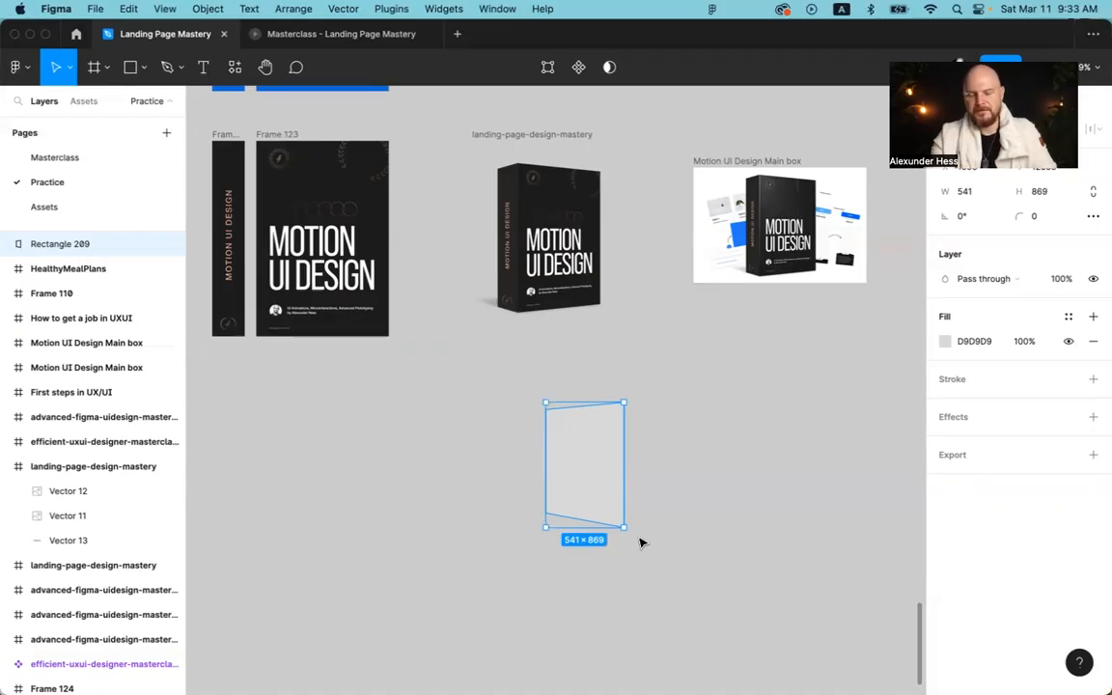
pyautogui.press('Return')
pyautogui.press('Escape')
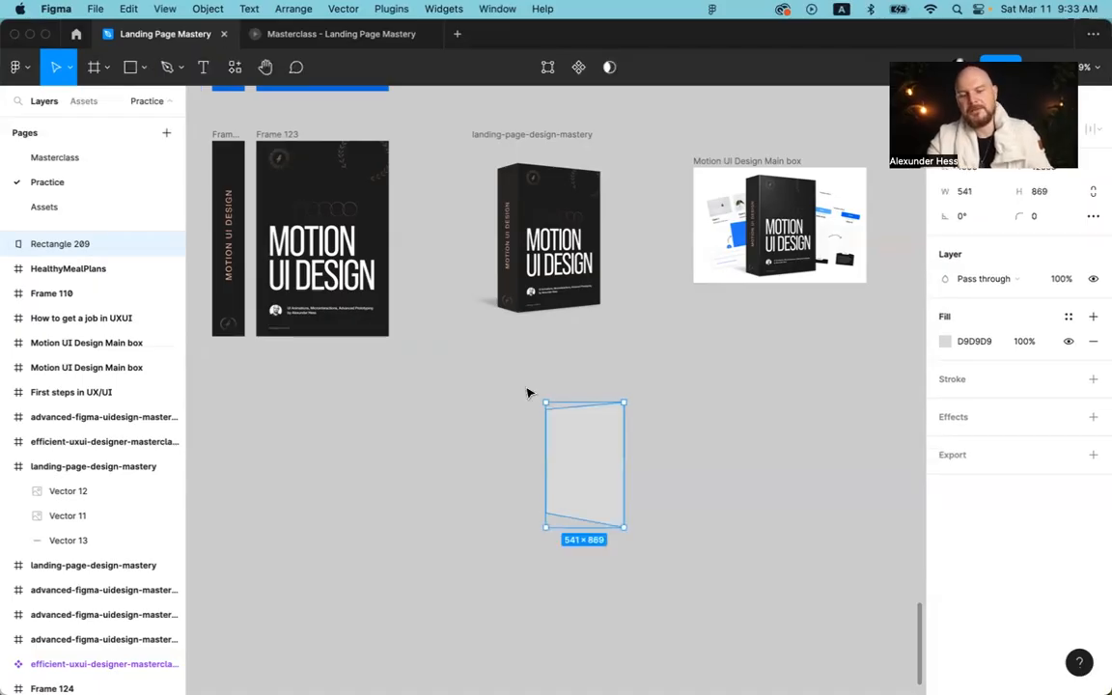
pyautogui.press('super+g')
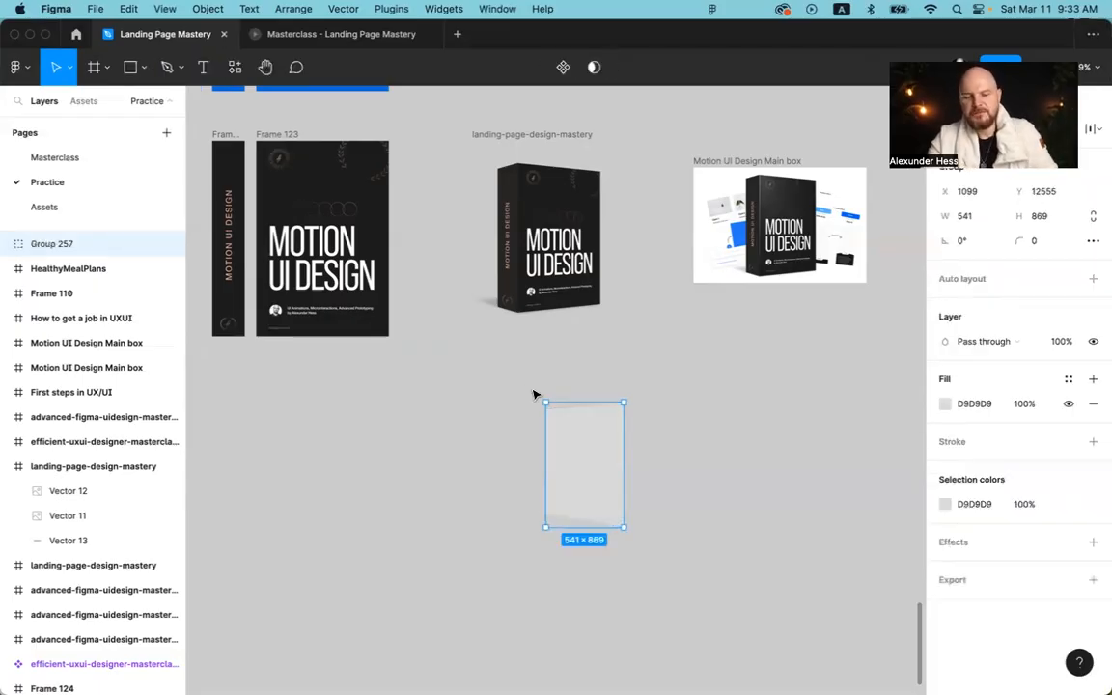
pyautogui.doubleClick(550, 418)
pyautogui.click(501, 368)
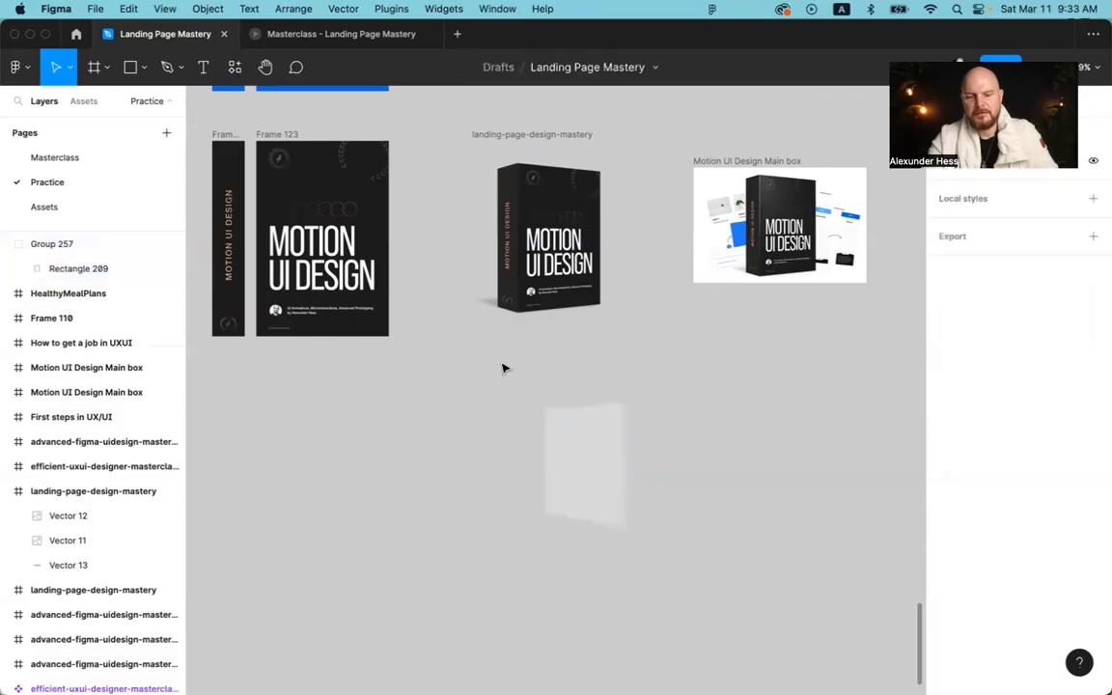
pyautogui.click(570, 447)
pyautogui.doubleClick(568, 446)
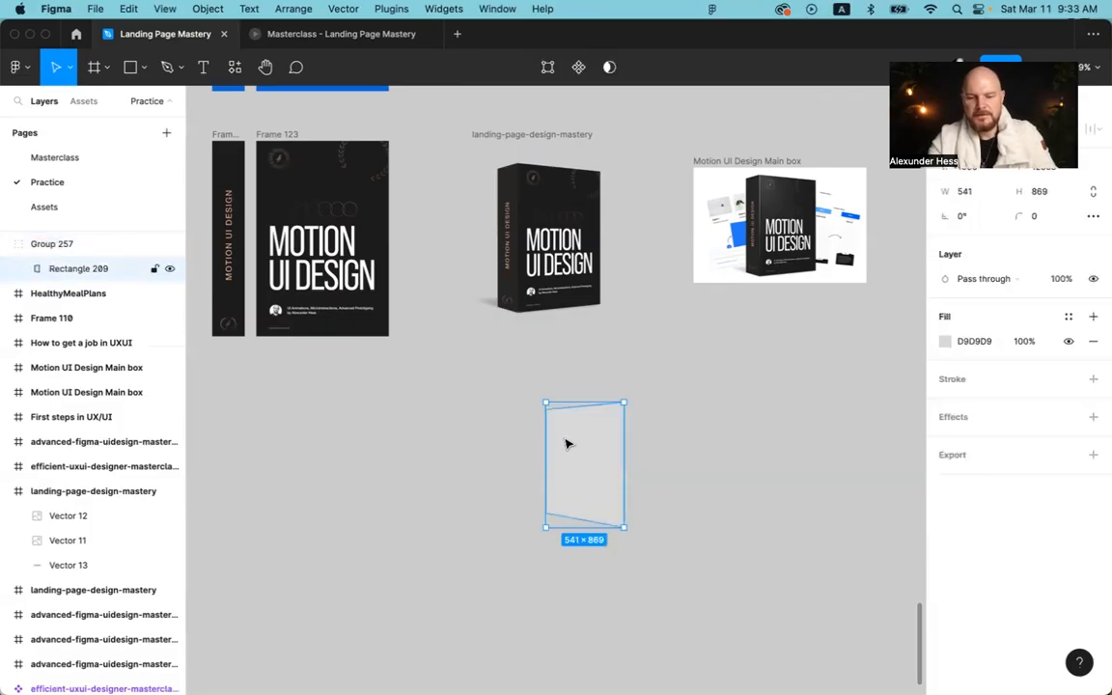
pyautogui.press('Escape')
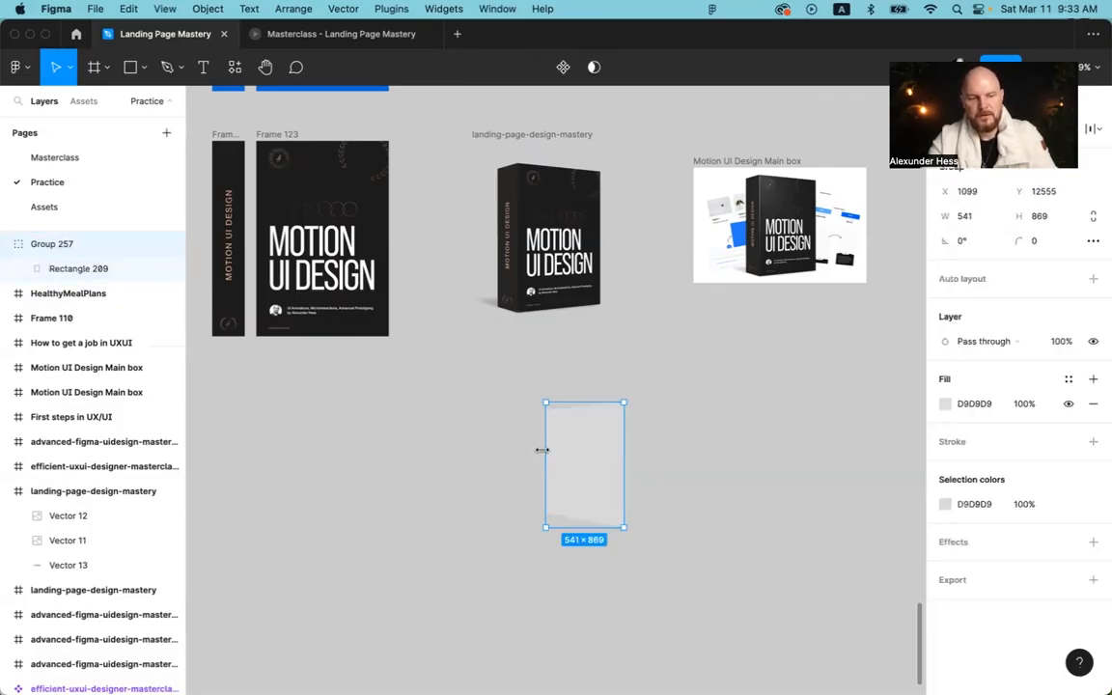
pyautogui.press('Escape')
pyautogui.doubleClick(562, 459)
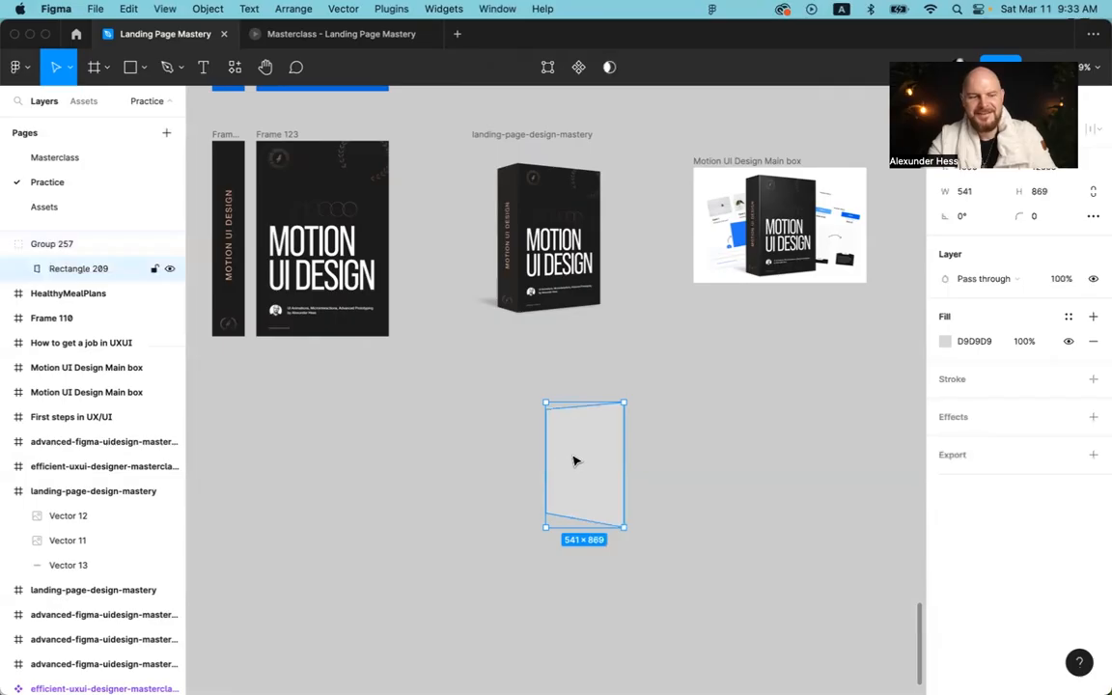
pyautogui.press('super+shift+g')
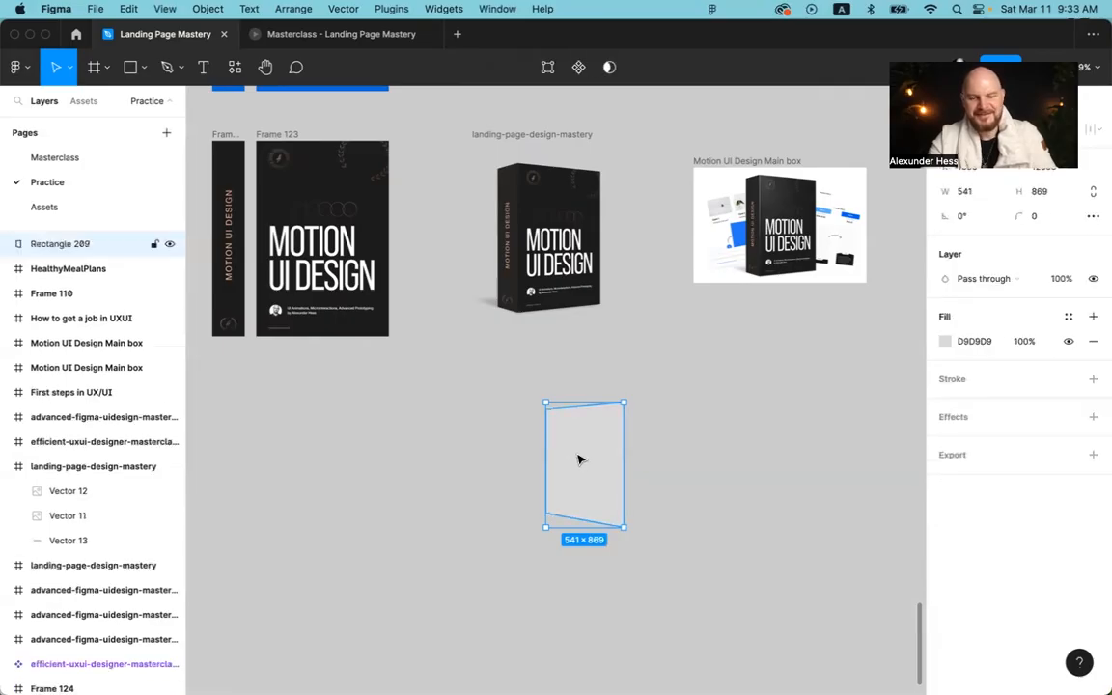
# Step: Duplicate the front face and reshape the copy into a narrow side face about 97 wide along its right edge
pyautogui.press('super+d')
pyautogui.doubleClick(579, 459)
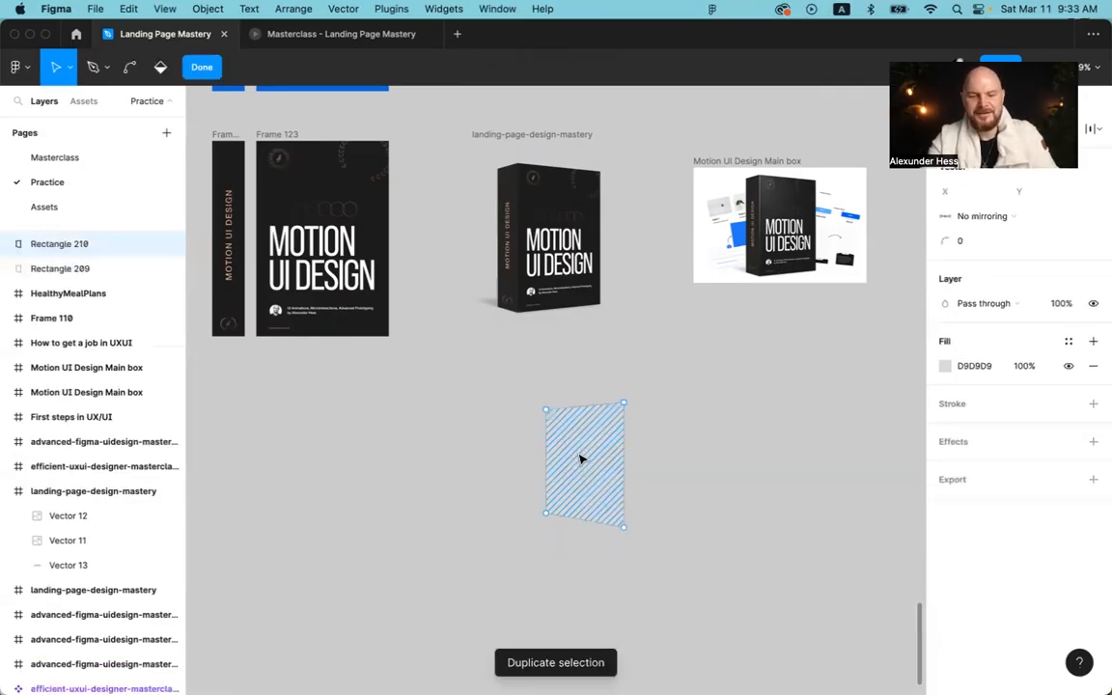
pyautogui.click(546, 463)
pyautogui.moveTo(547, 523); pyautogui.dragTo(641, 517)
pyautogui.moveTo(639, 396); pyautogui.dragTo(640, 413)
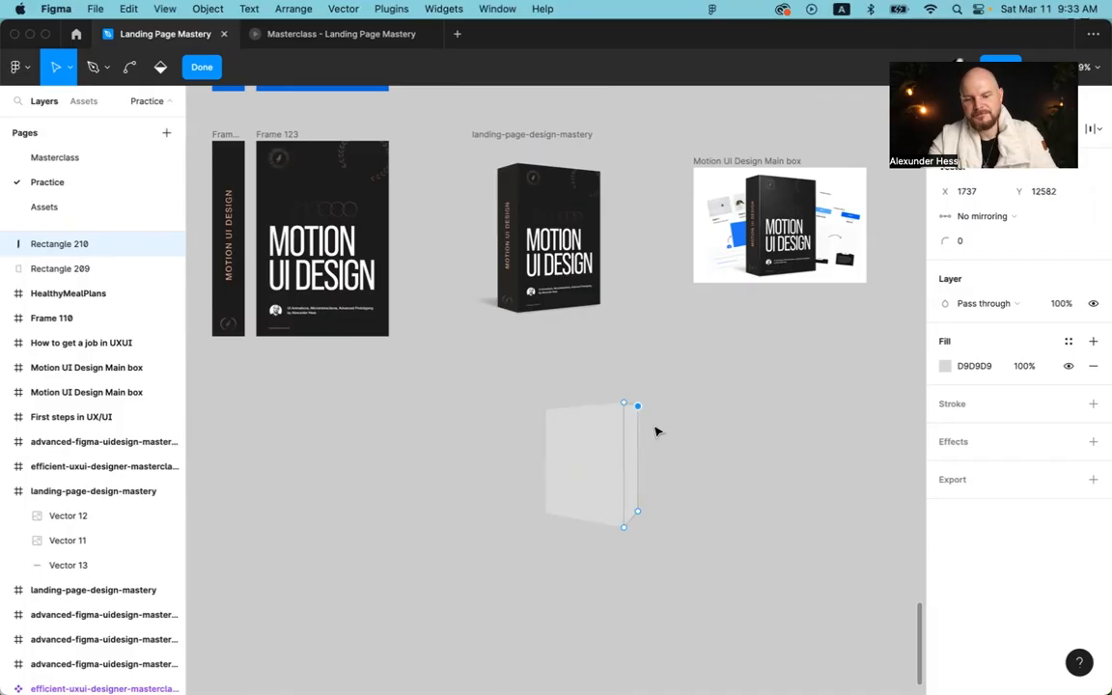
pyautogui.click(688, 453)
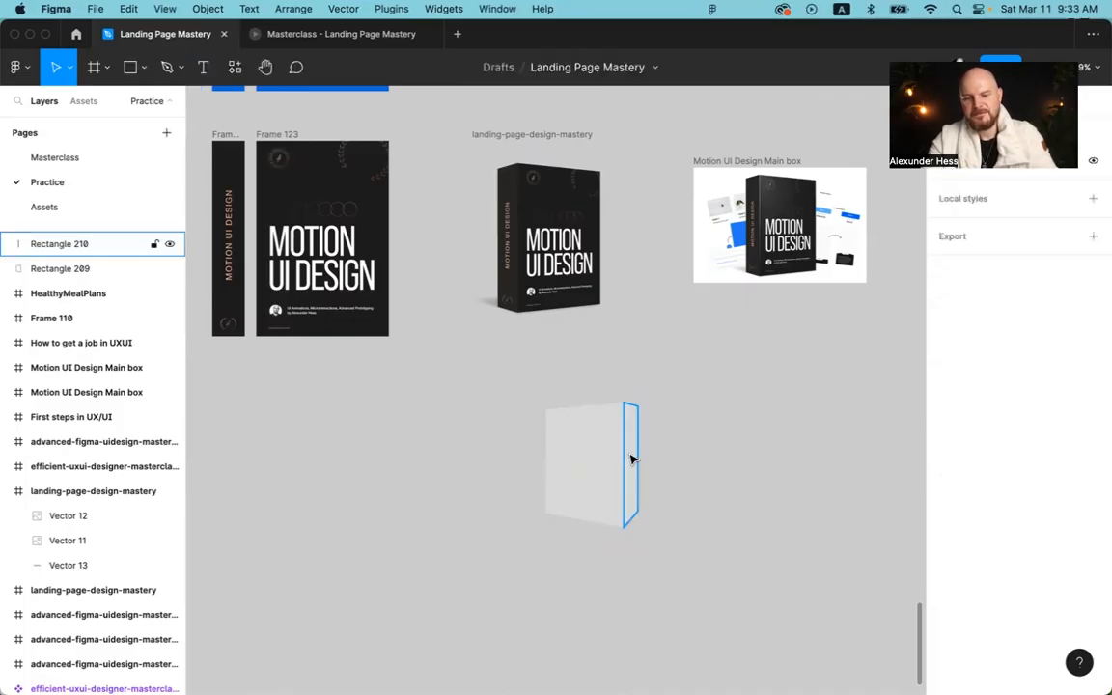
# Step: Narrow the front face to about 477 wide by moving its left edge inward
pyautogui.click(591, 456)
pyautogui.moveTo(550, 454); pyautogui.dragTo(557, 454)
pyautogui.click(661, 478)
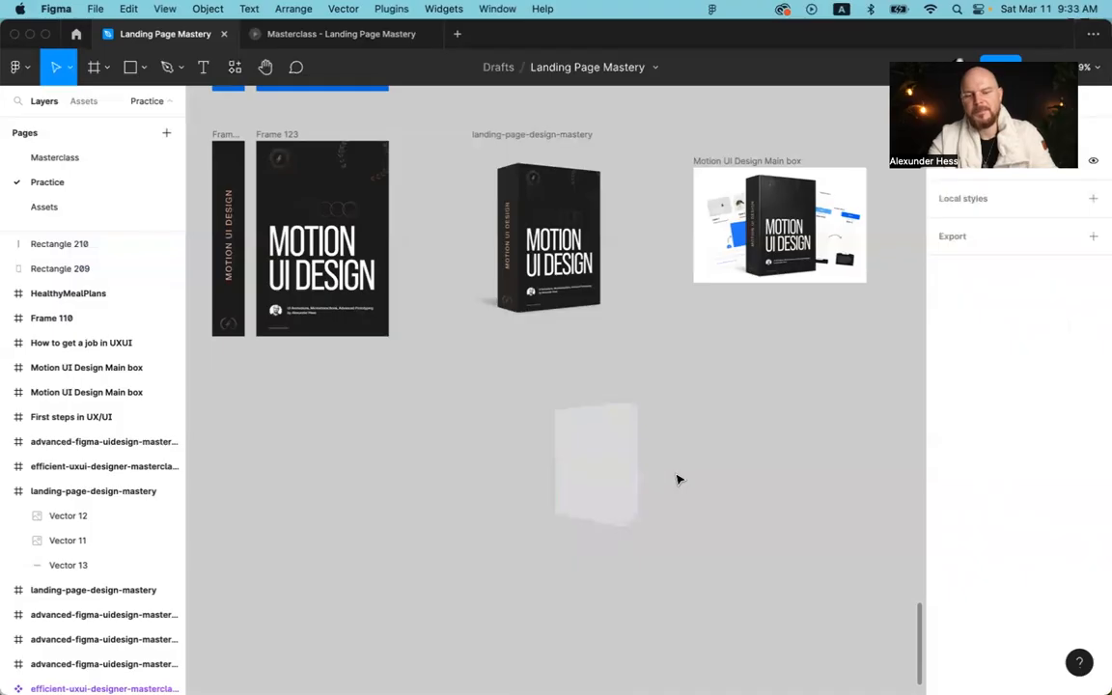
# Step: Darken the side face's solid fill to CBC8C8
pyautogui.click(633, 477)
pyautogui.click(946, 341)
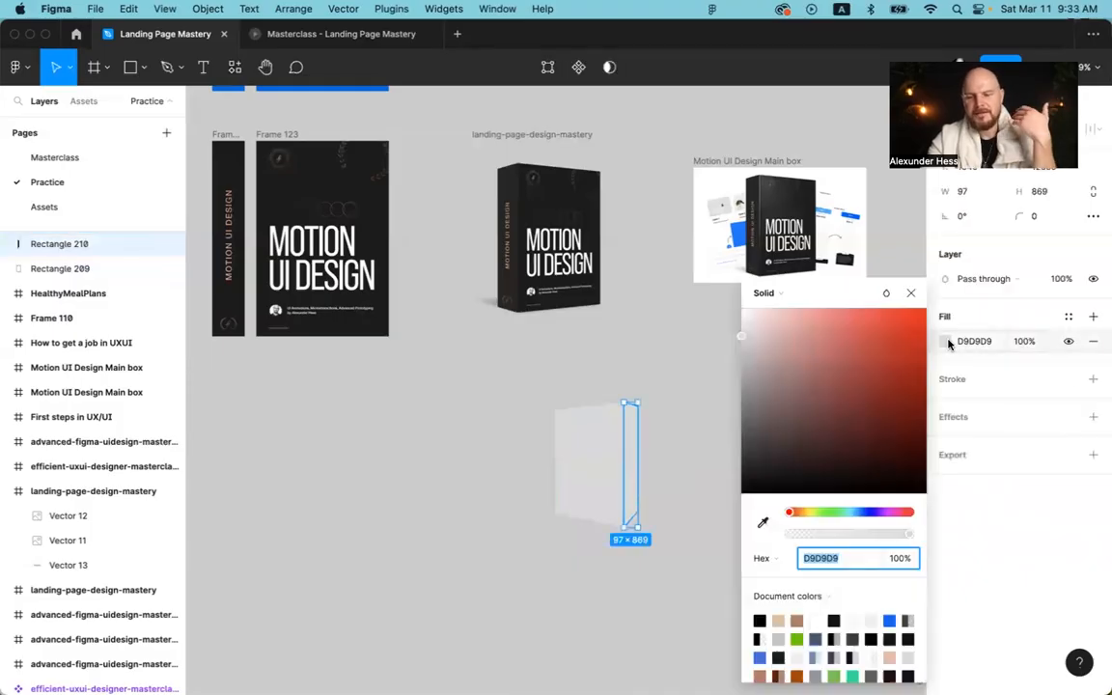
pyautogui.moveTo(741, 337); pyautogui.dragTo(744, 353)
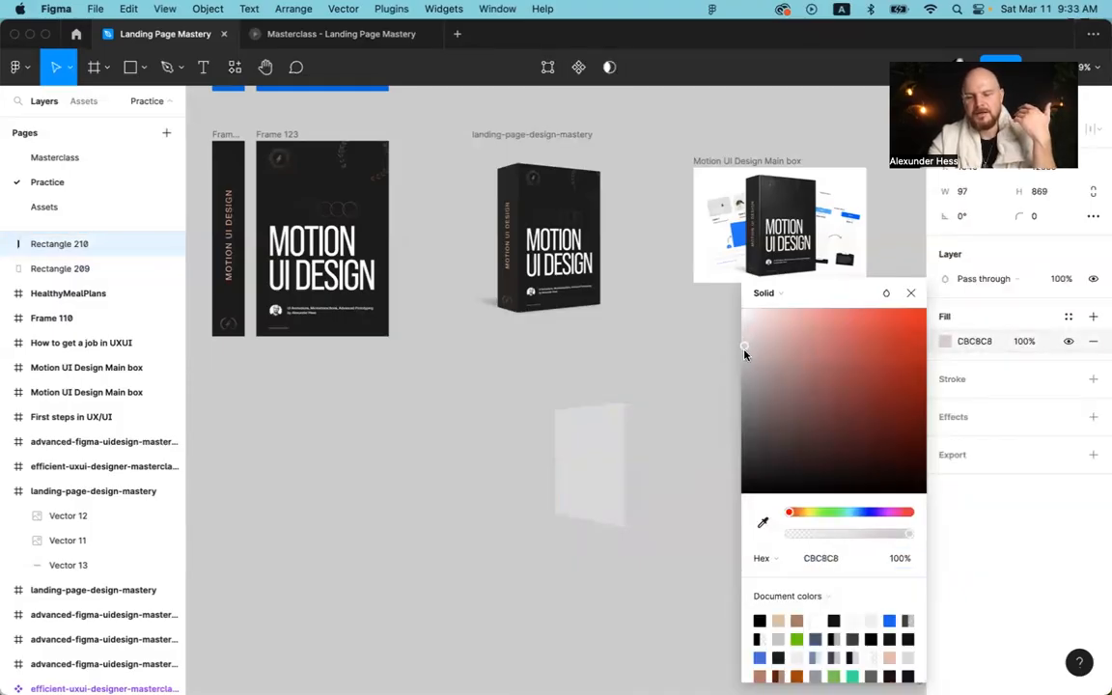
pyautogui.click(911, 293)
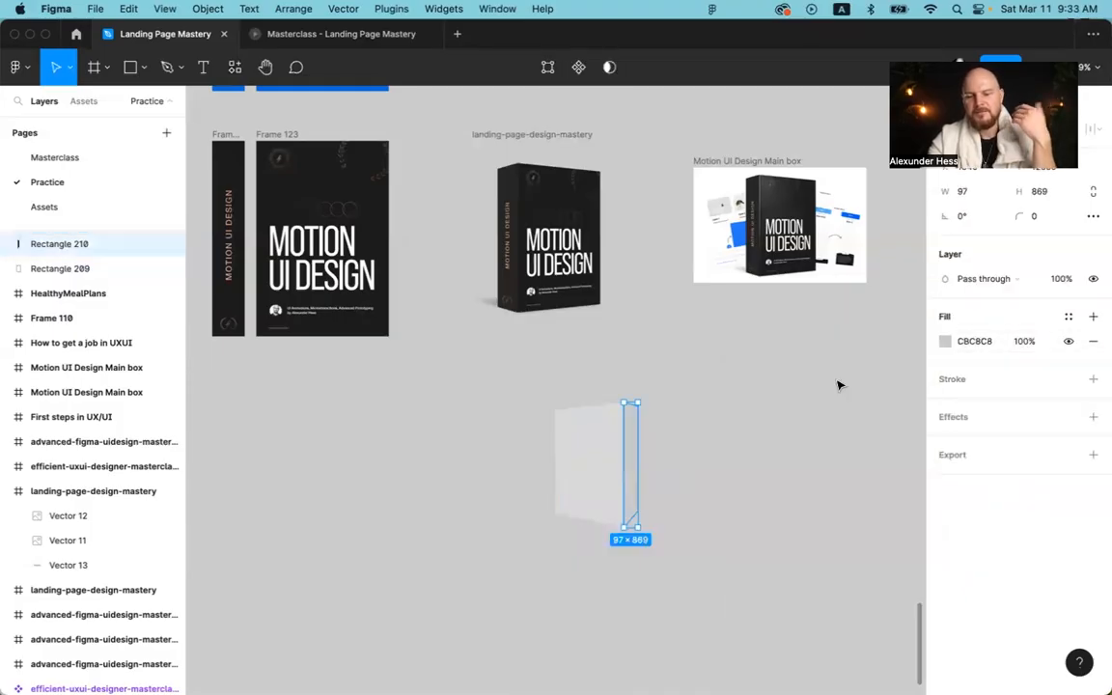
# Step: Duplicate the front face, reshape the copy into a flat floor shadow about 954 × 349, and place it behind the box faces
pyautogui.click(606, 485)
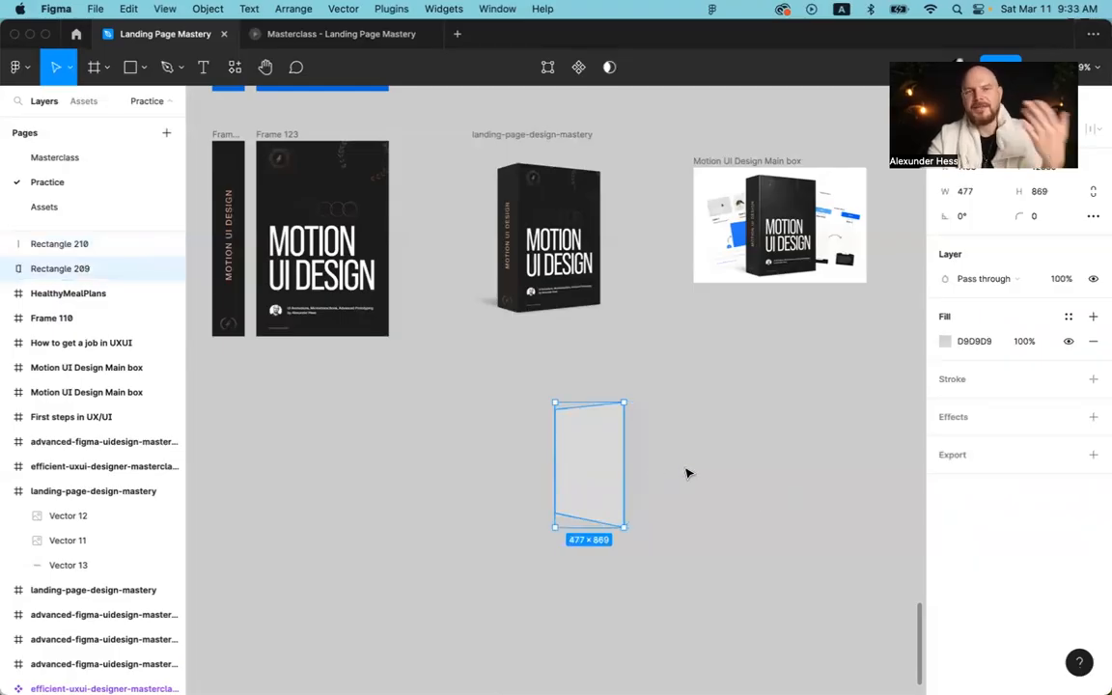
pyautogui.hotkey('ctrl', 'd')
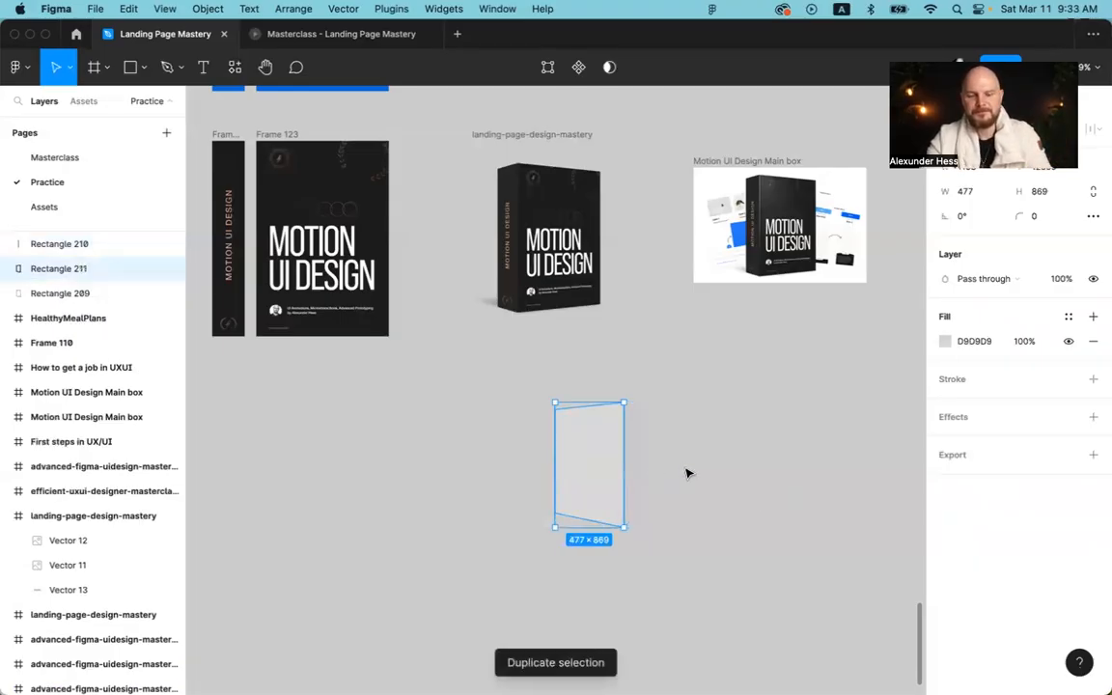
pyautogui.press('Return')
pyautogui.moveTo(522, 378); pyautogui.dragTo(682, 447)
pyautogui.moveTo(626, 406); pyautogui.dragTo(696, 494)
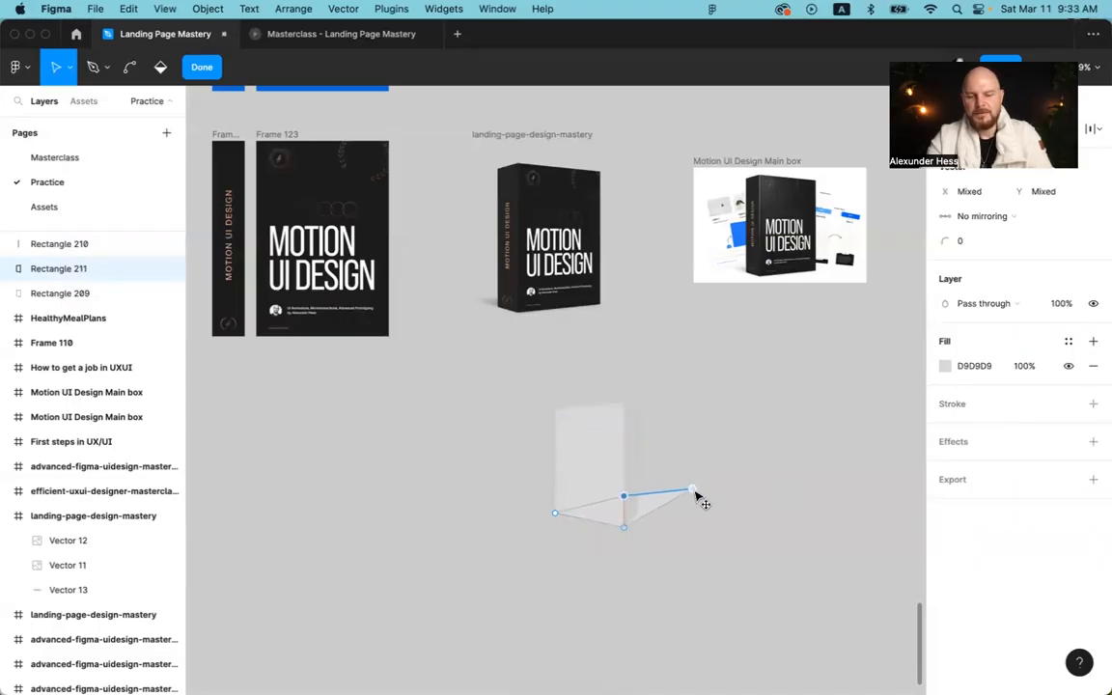
pyautogui.moveTo(626, 498); pyautogui.dragTo(608, 478)
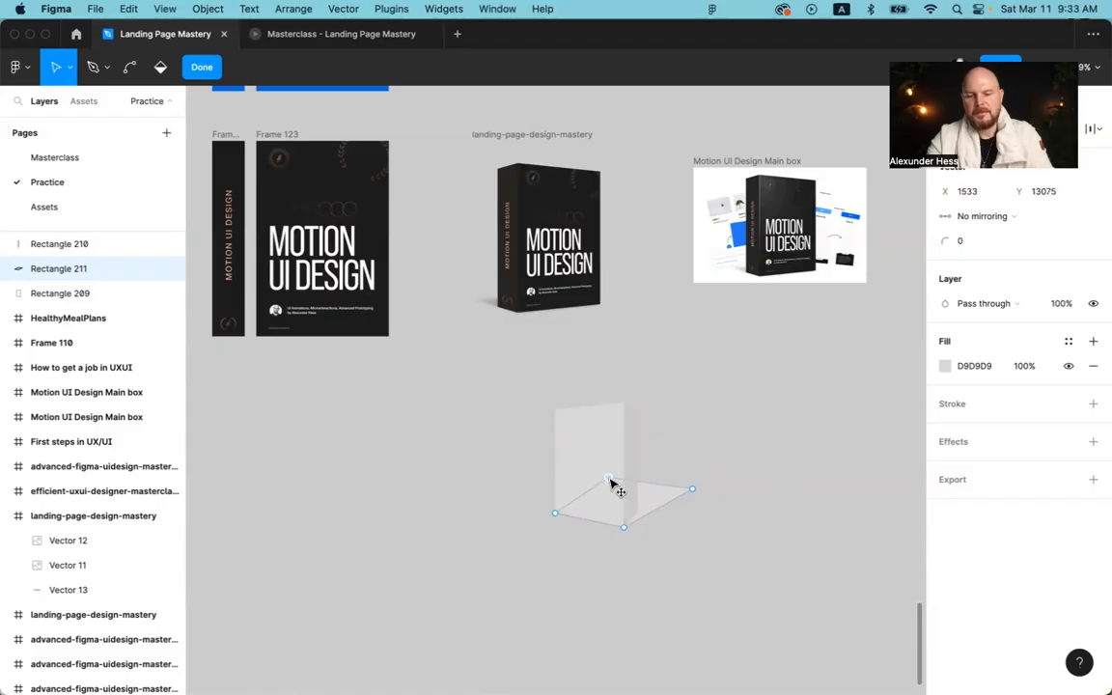
pyautogui.moveTo(82, 294)
pyautogui.mouseDown()
pyautogui.moveTo(86, 282)
pyautogui.moveTo(91, 303)
pyautogui.mouseUp()
pyautogui.click(735, 501)
pyautogui.press('Escape')
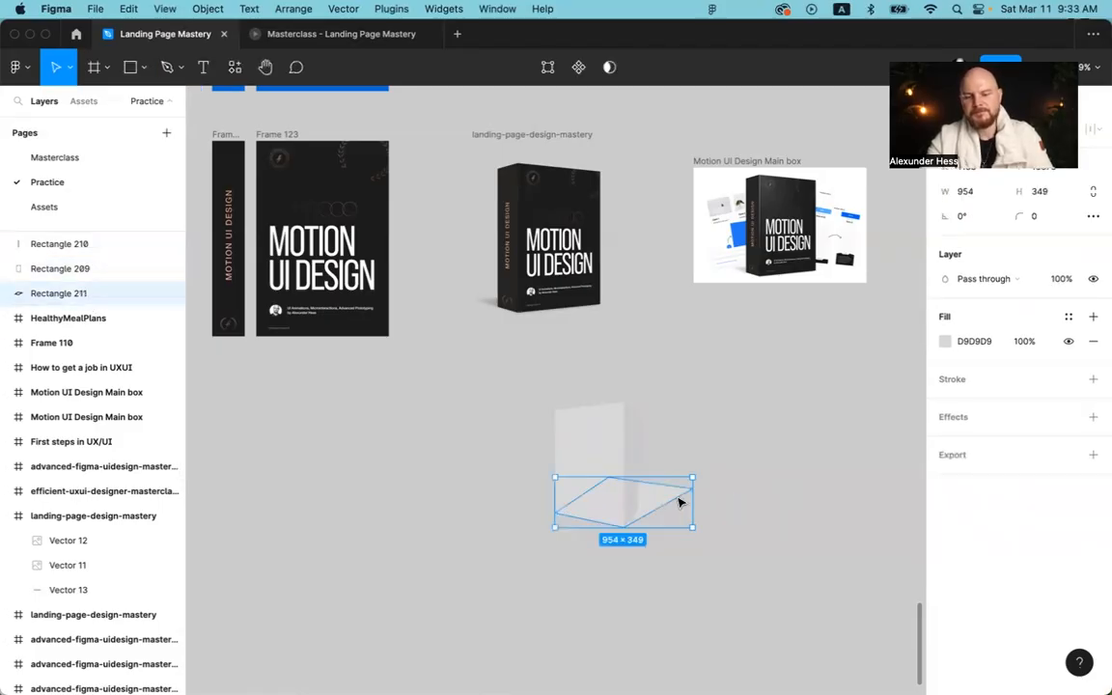
# Step: Change the floor shadow's fill to a linear gradient running from its far right corner to the box's front bottom corner
pyautogui.click(945, 341)
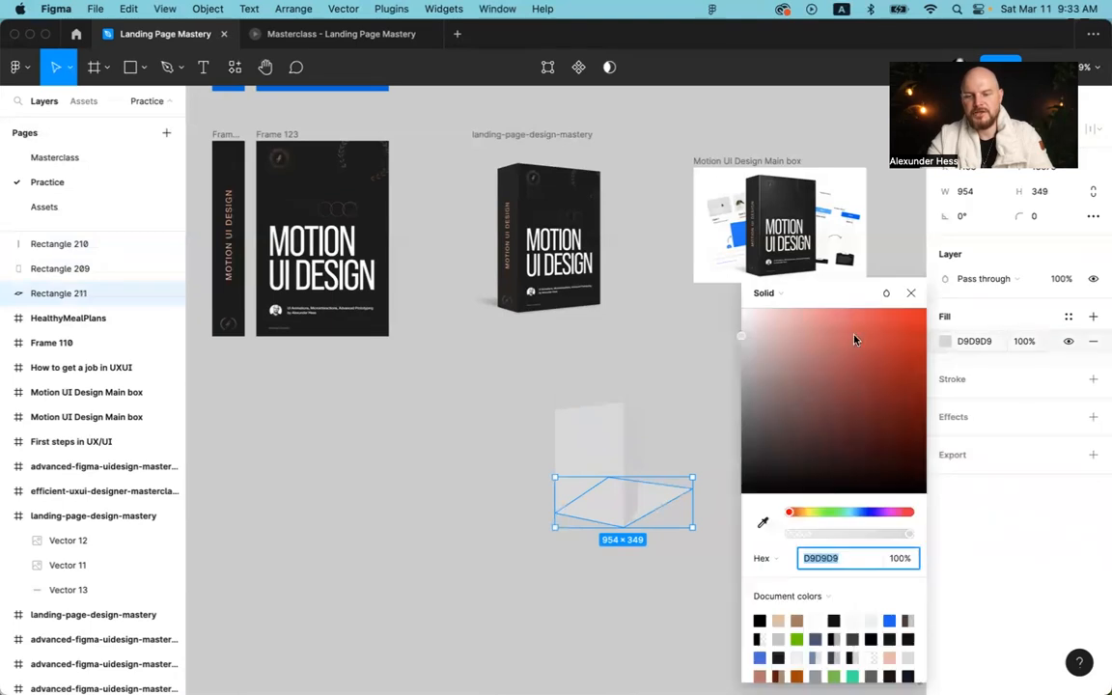
pyautogui.click(767, 297)
pyautogui.click(802, 311)
pyautogui.click(760, 272)
pyautogui.moveTo(622, 477); pyautogui.dragTo(690, 489)
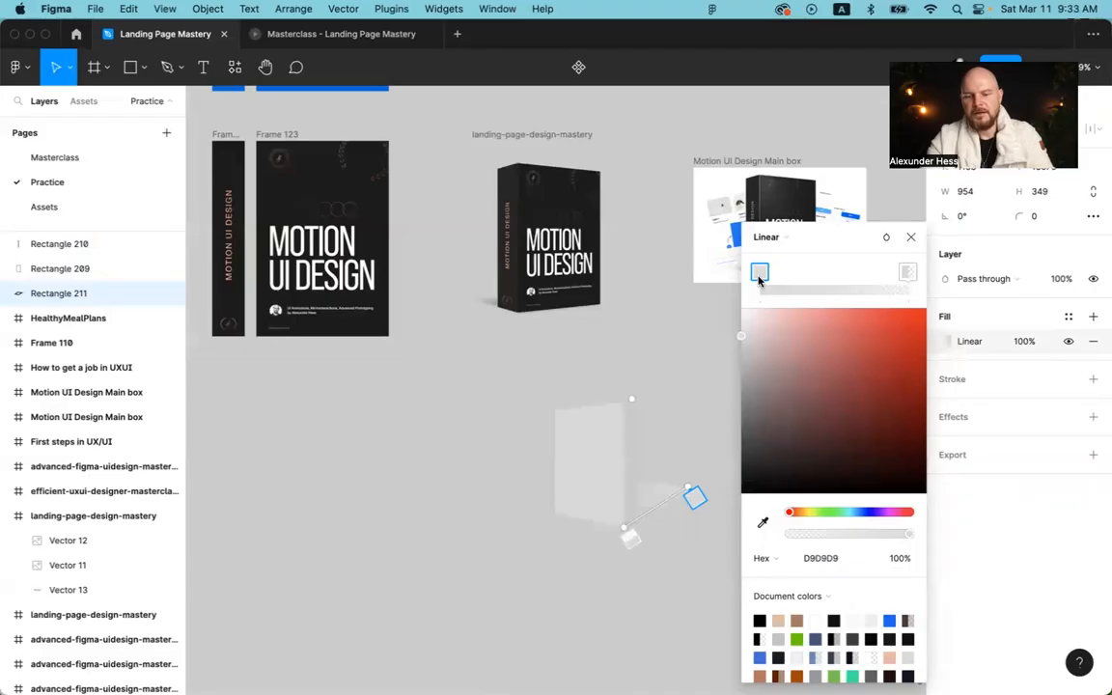
# Step: Make both shadow gradient stops black 000000, fully transparent at the far right corner and 42% opaque at the box's front corner
pyautogui.moveTo(782, 438); pyautogui.dragTo(711, 291)
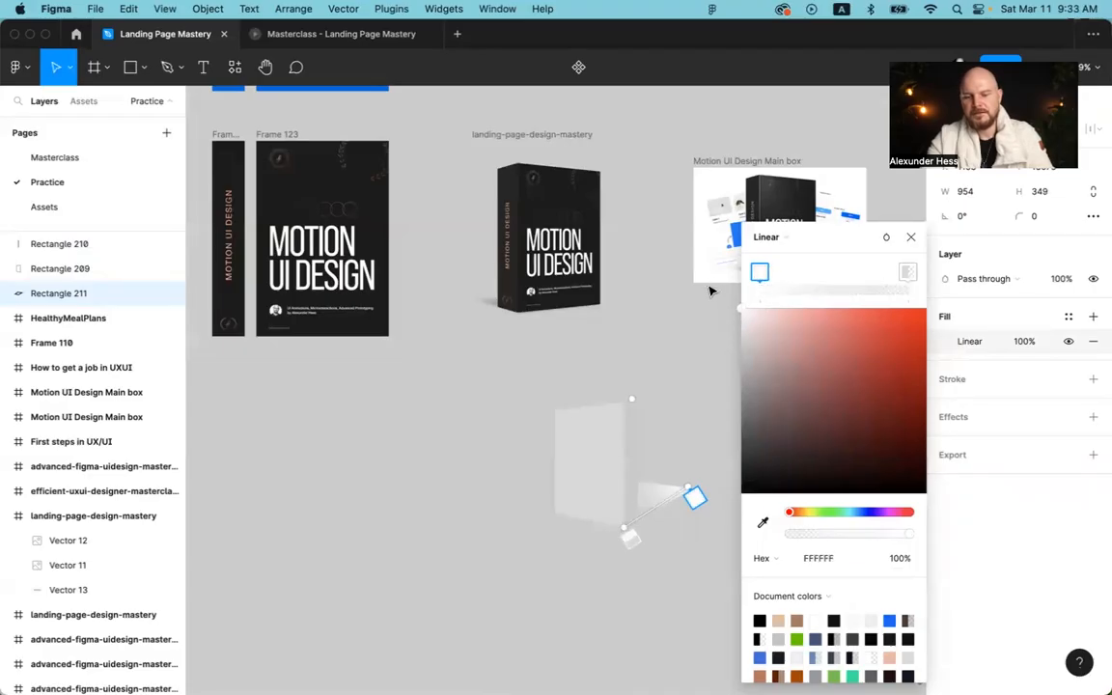
pyautogui.moveTo(758, 455); pyautogui.dragTo(740, 494)
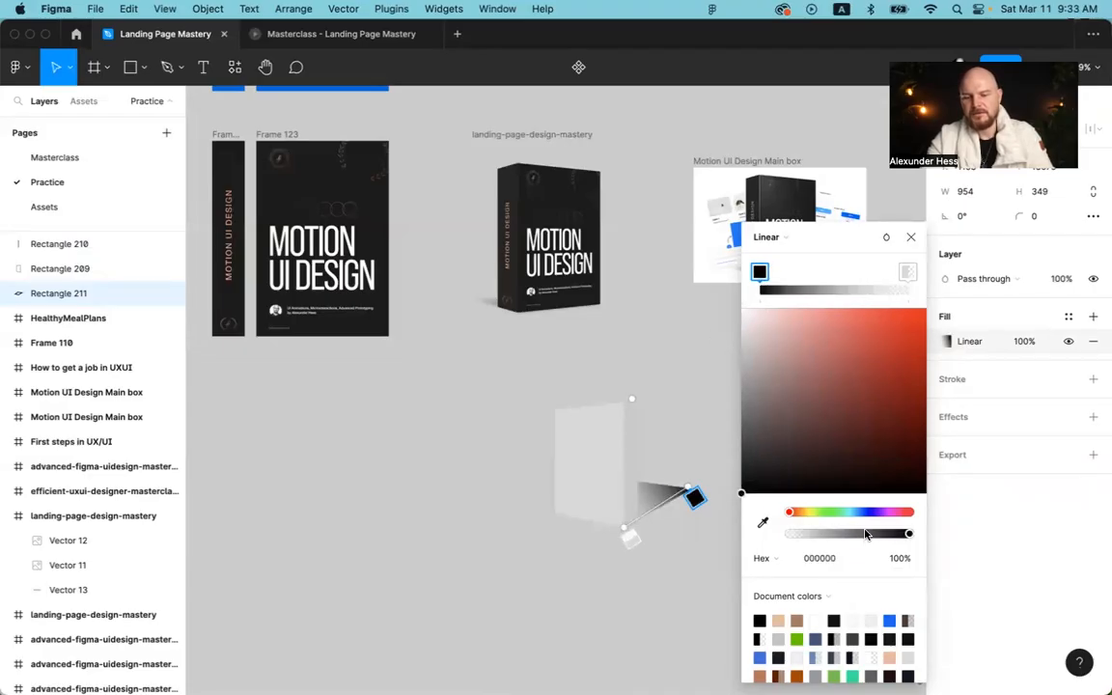
pyautogui.moveTo(907, 534); pyautogui.dragTo(736, 538)
pyautogui.click(908, 271)
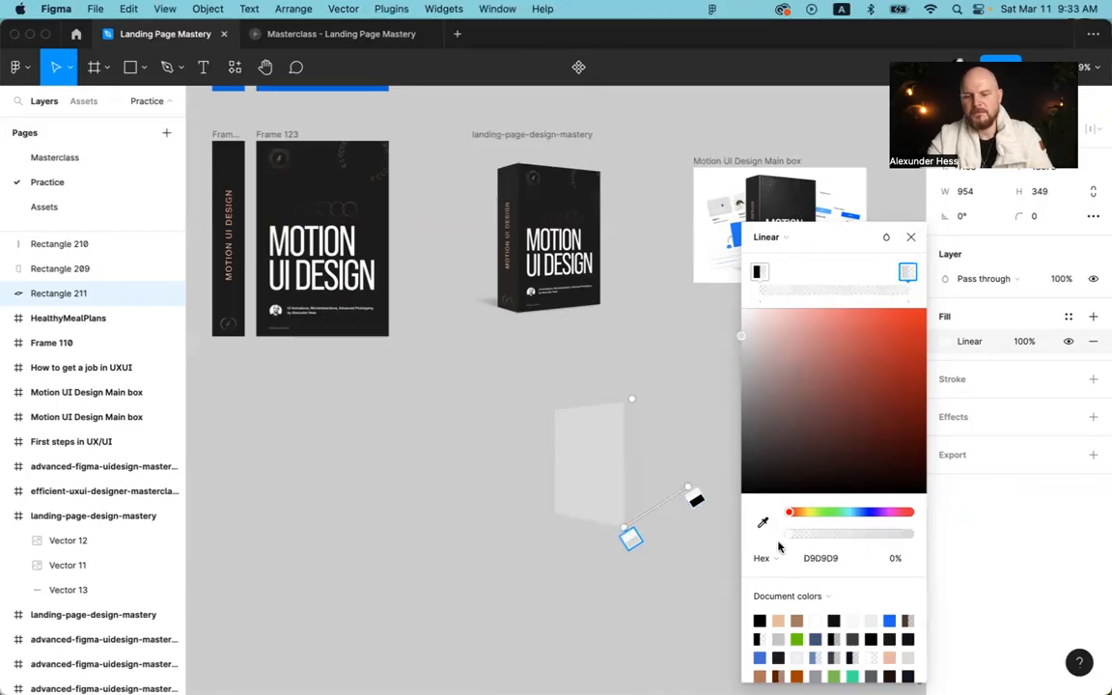
pyautogui.moveTo(789, 538); pyautogui.dragTo(921, 544)
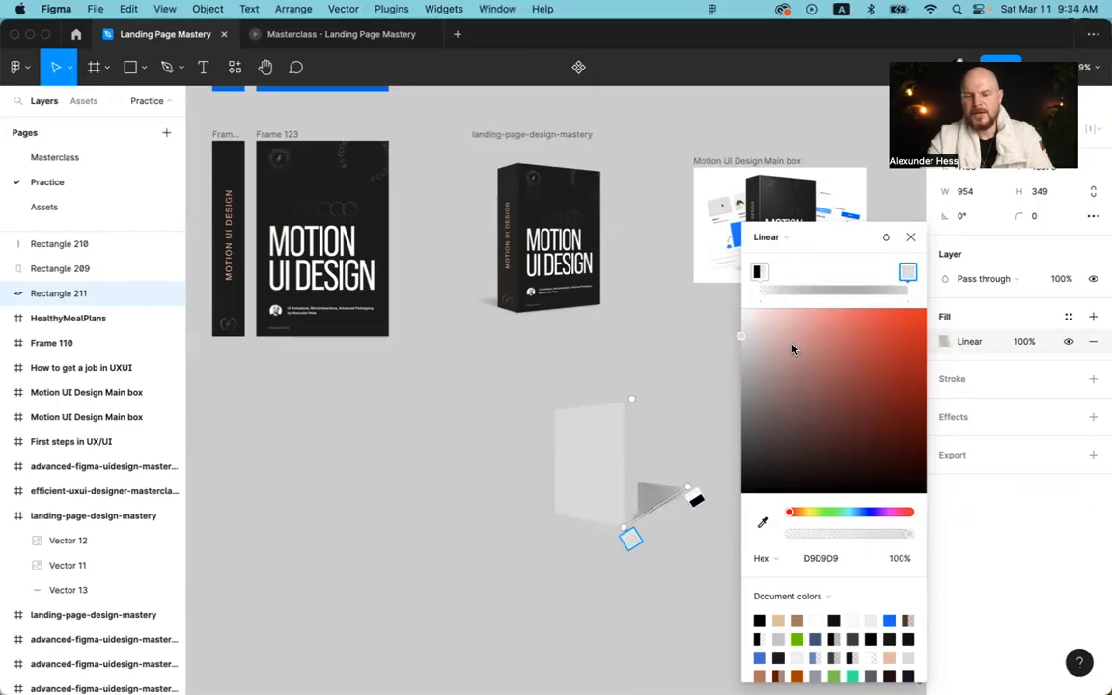
pyautogui.moveTo(739, 335); pyautogui.dragTo(741, 494)
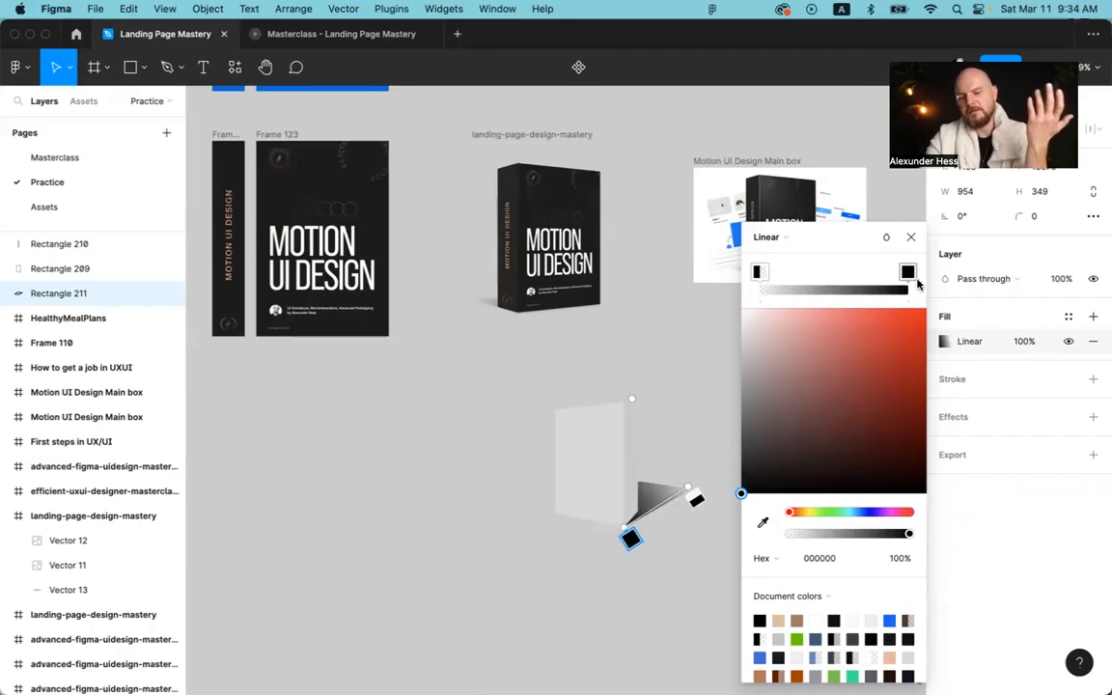
pyautogui.moveTo(908, 534); pyautogui.dragTo(839, 535)
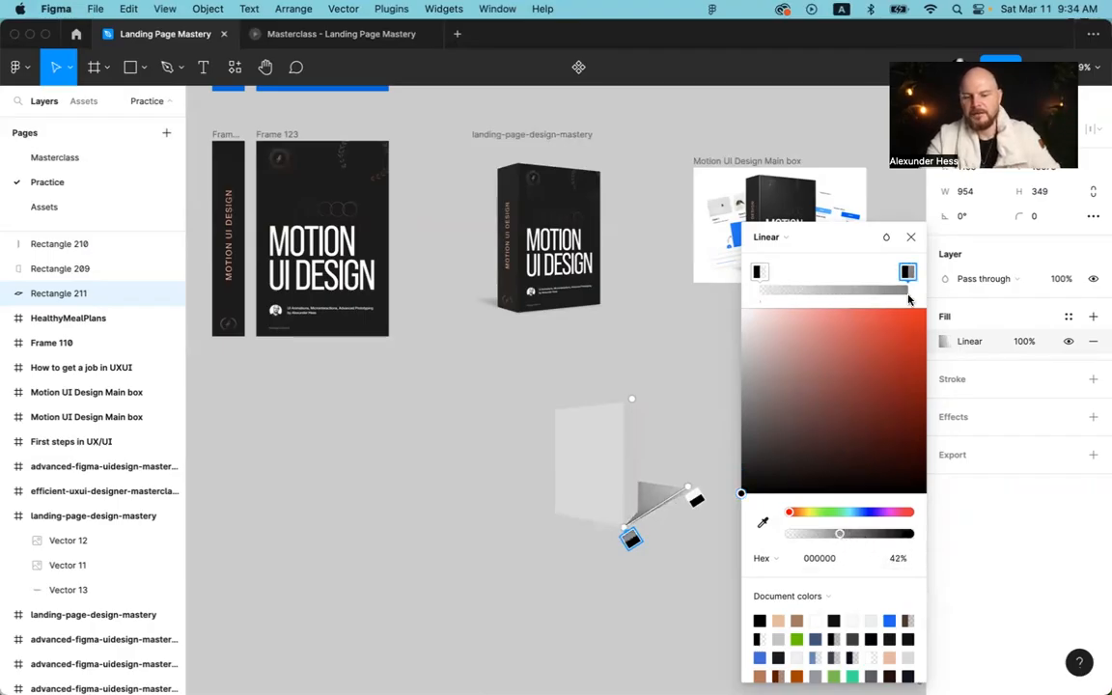
pyautogui.click(910, 238)
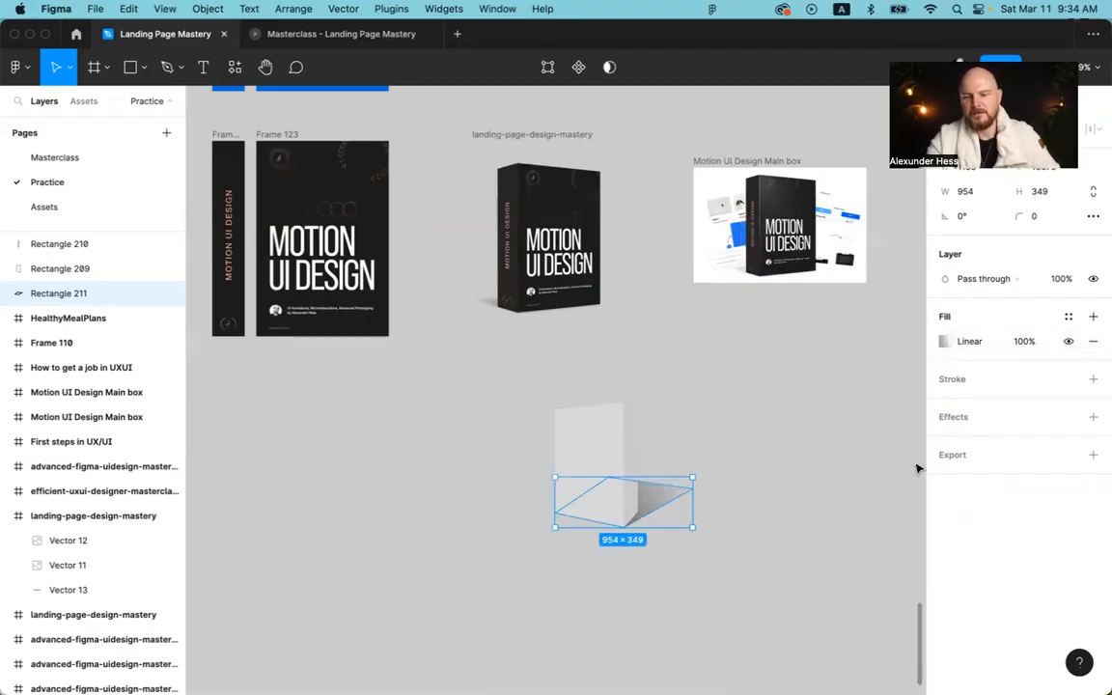
# Step: Add a layer blur of 20 to the floor shadow
pyautogui.click(1093, 416)
pyautogui.click(961, 442)
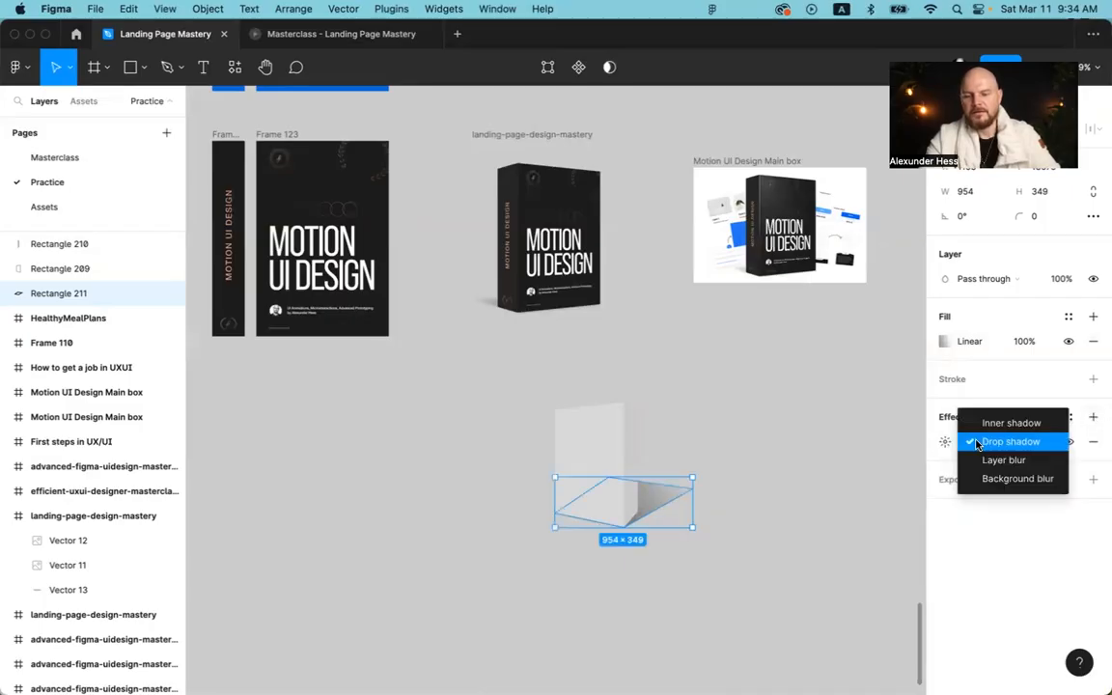
pyautogui.click(961, 459)
pyautogui.click(945, 442)
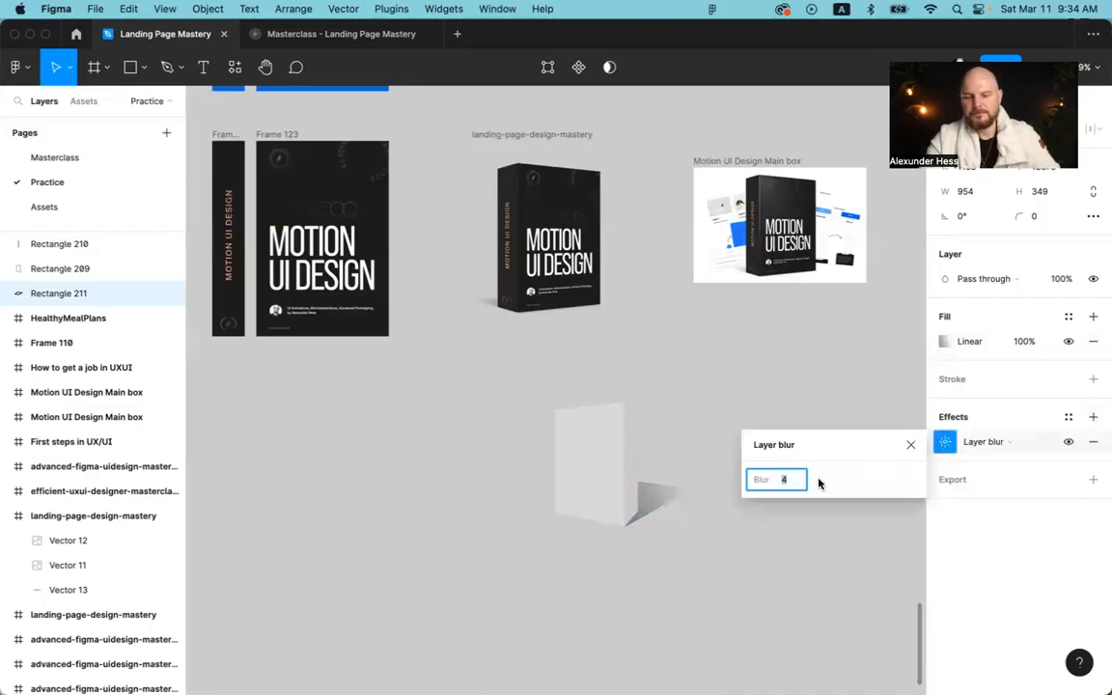
pyautogui.write('10')
pyautogui.press('Return')
pyautogui.click(788, 480)
pyautogui.write('20')
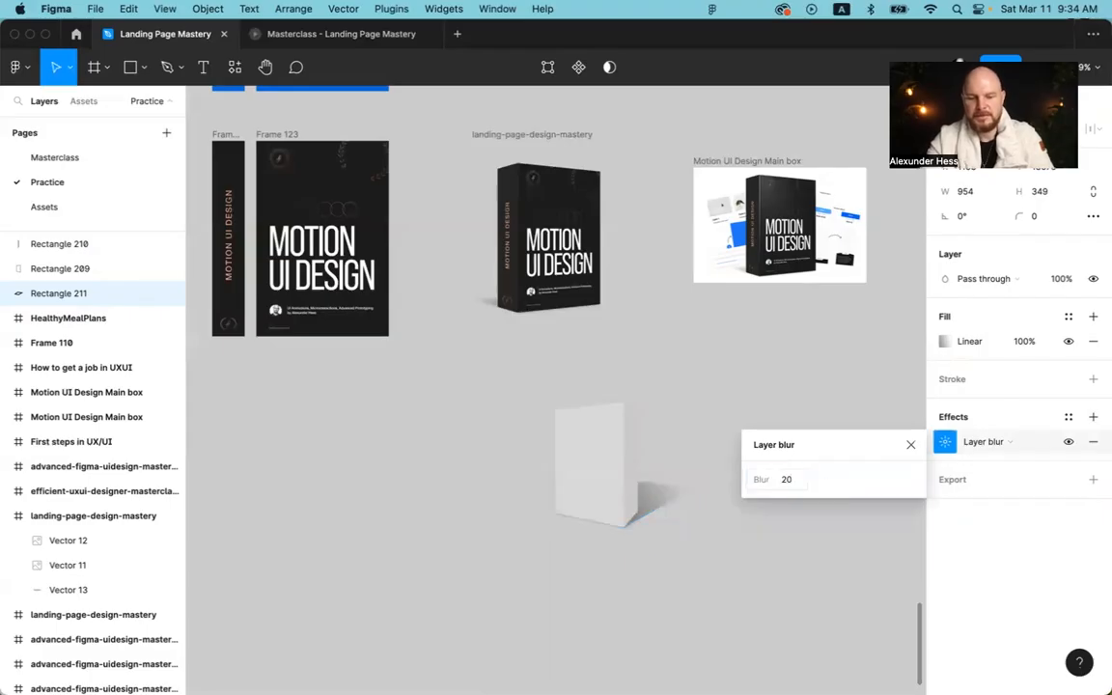
pyautogui.click(909, 444)
# Step: Set the floor shadow's layer opacity to 30% and deselect it
pyautogui.click(1060, 280)
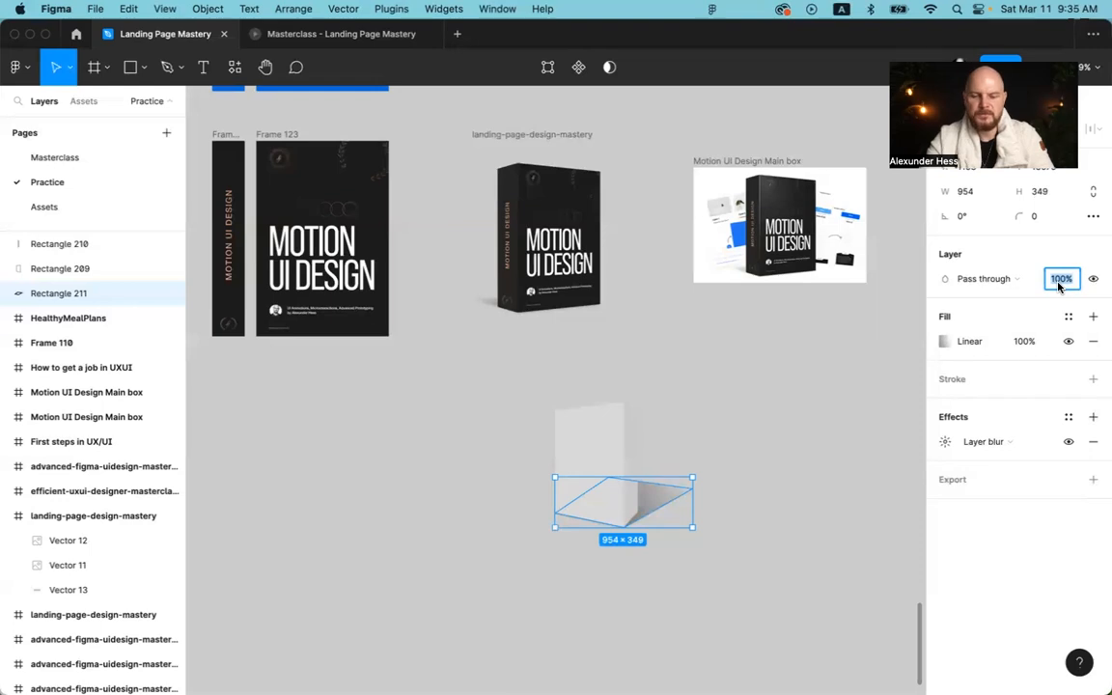
pyautogui.write('30')
pyautogui.press('Return')
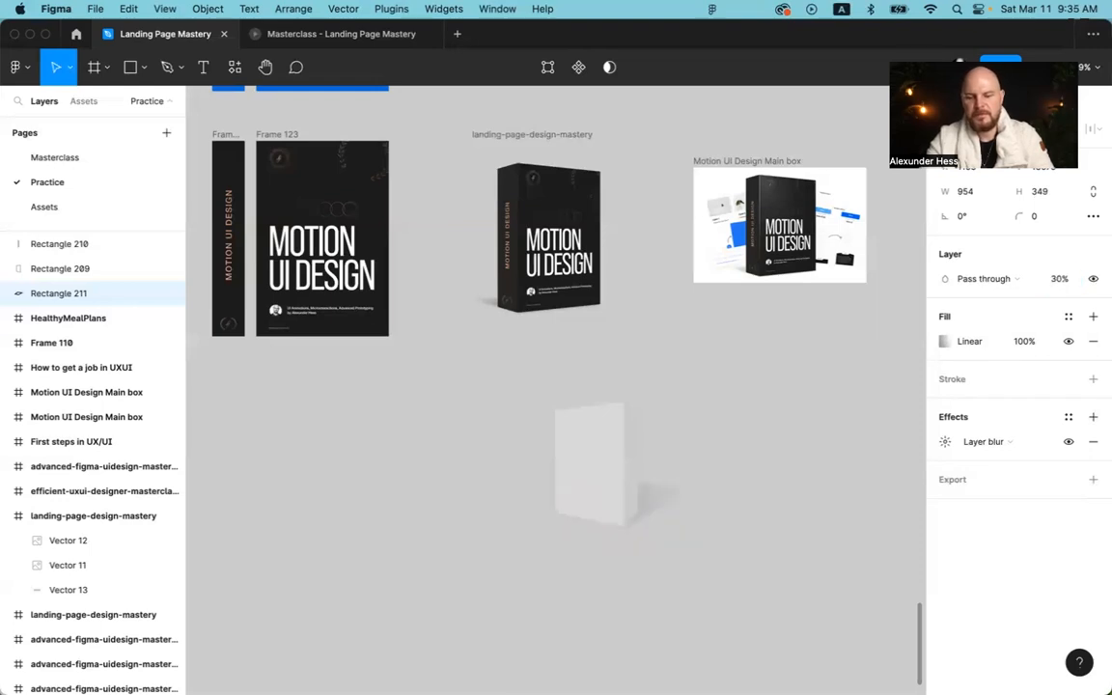
pyautogui.click(727, 490)
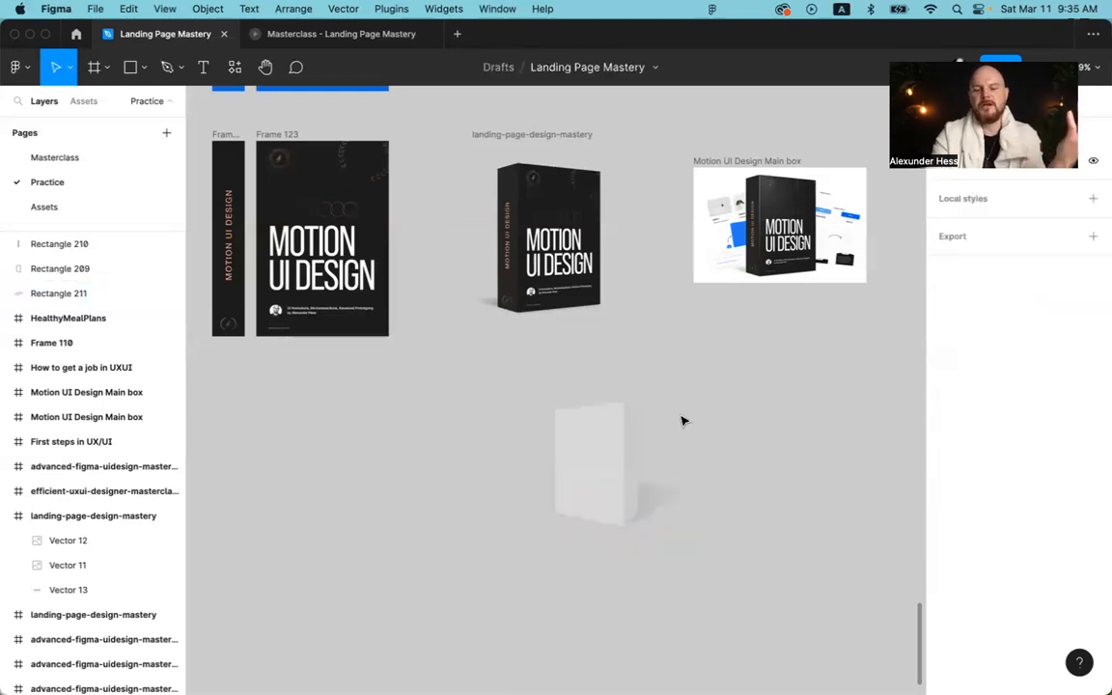
# Step: Duplicate the black Motion UI Design spine and cover frames together and place the copies directly below the originals
pyautogui.hscroll(-5, 447, 359)
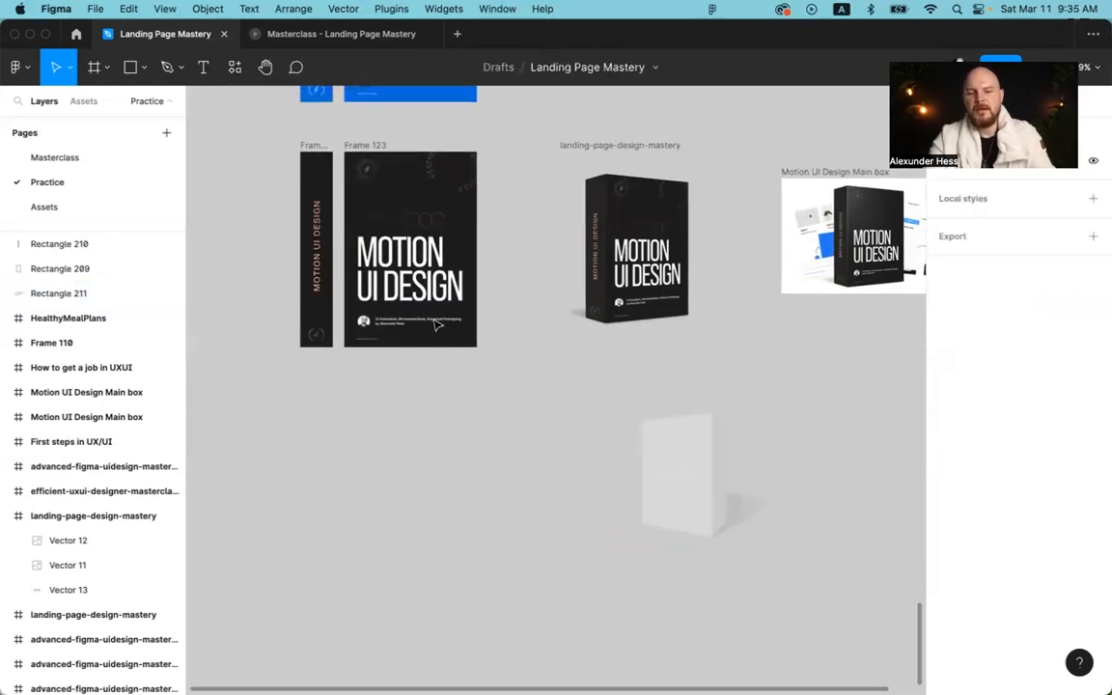
pyautogui.click(374, 147)
pyautogui.click(314, 147)
pyautogui.keyDown('shift'); pyautogui.click(368, 146); pyautogui.keyUp('shift')
pyautogui.moveTo(409, 201); pyautogui.dragTo(409, 452)
pyautogui.scroll(-3, 406, 454)
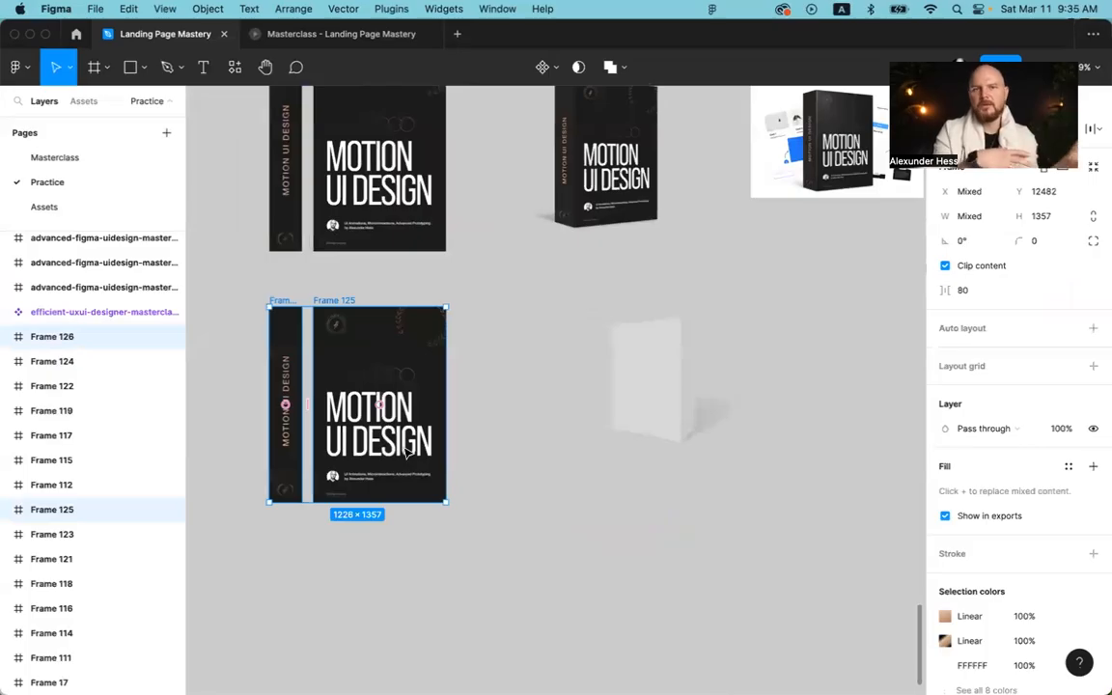
# Step: Select the box's front face and run the Mockup plugin's Distort command
pyautogui.click(630, 371)
pyautogui.press('super+/')
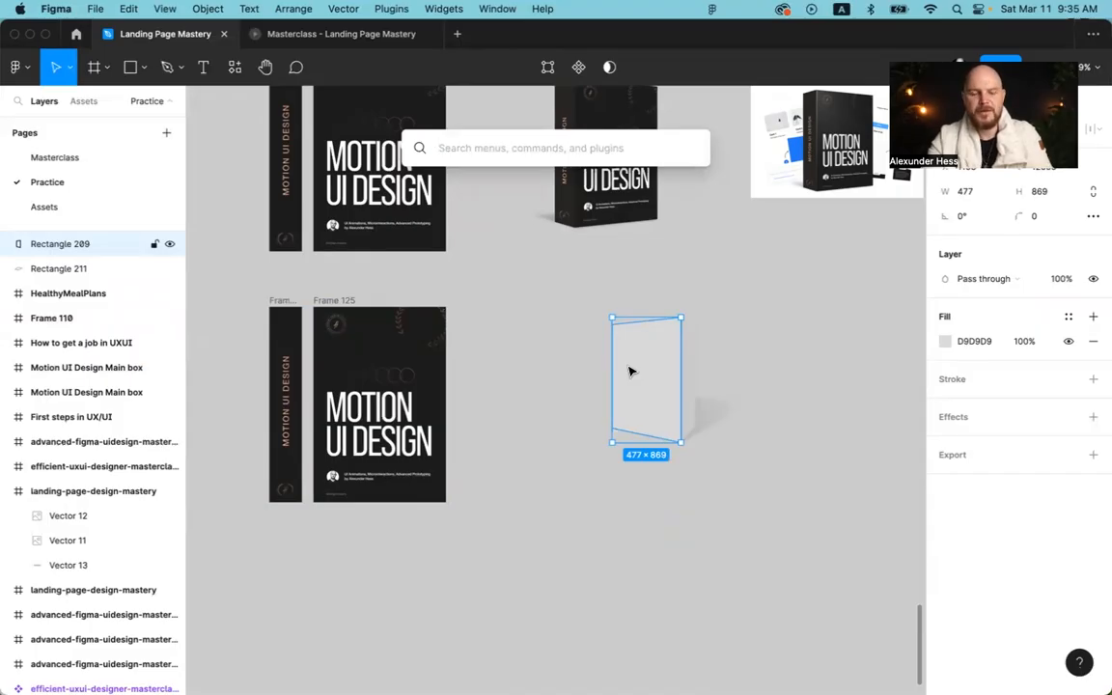
pyautogui.write('distor')
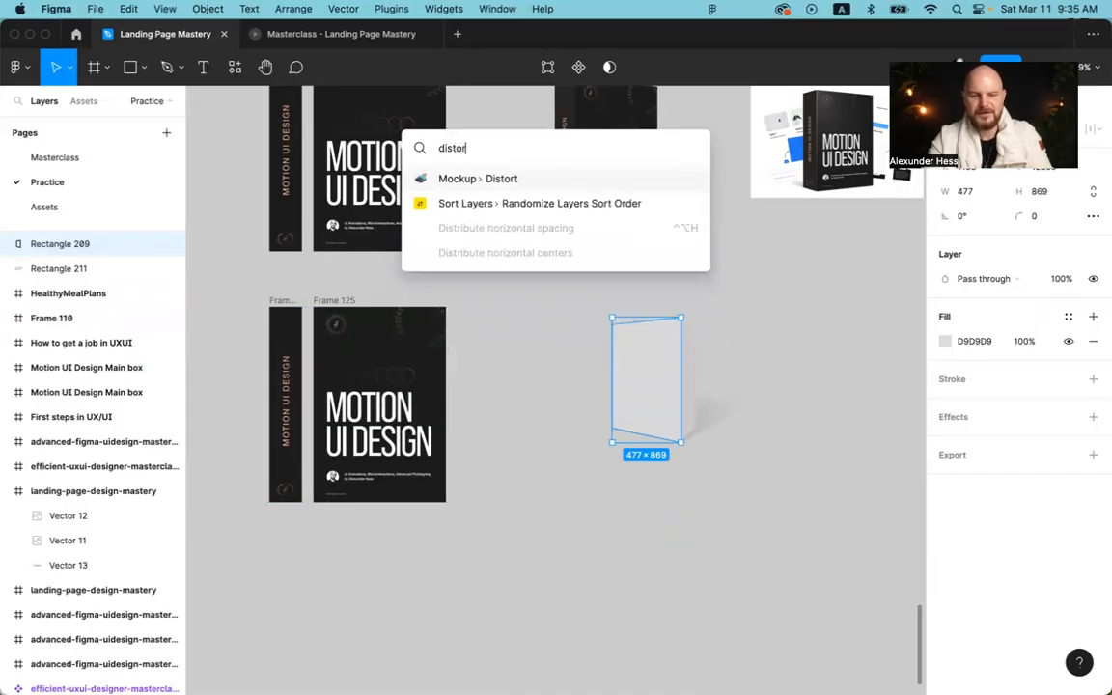
pyautogui.click(517, 179)
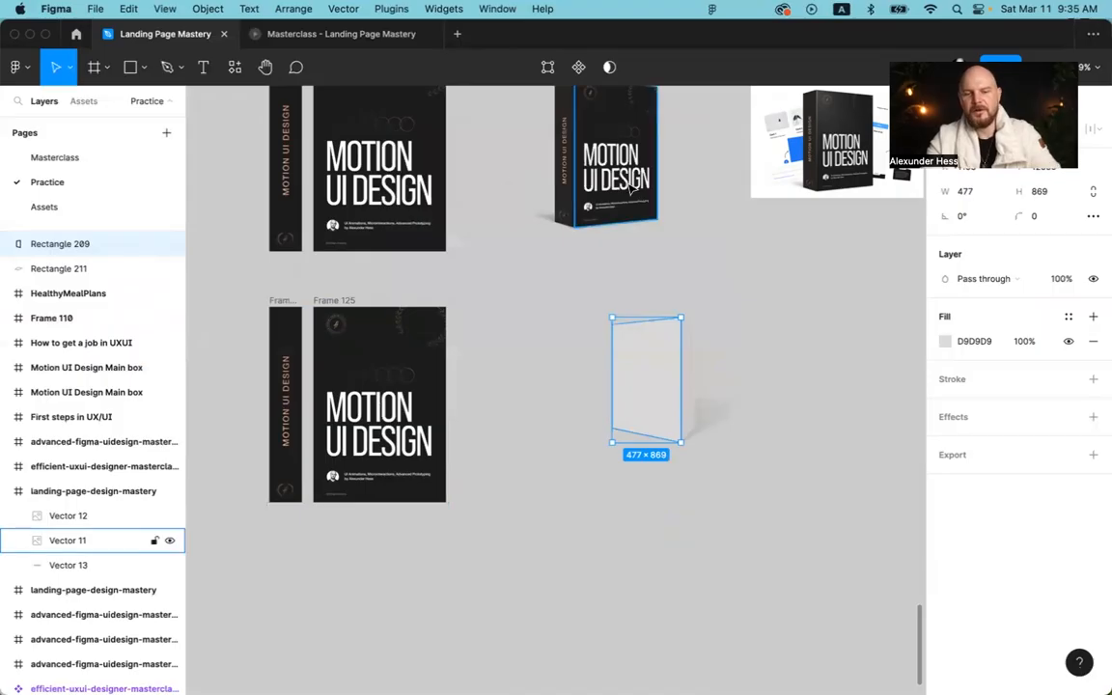
pyautogui.click(843, 174)
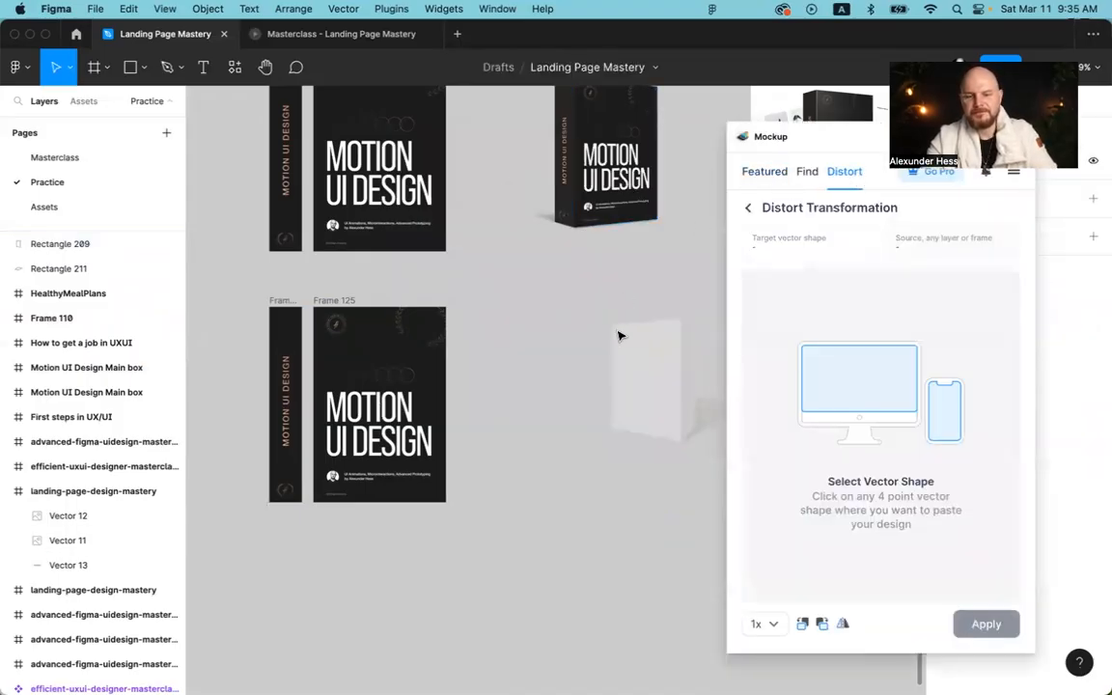
# Step: Distort the copied cover, Frame 125, onto the front face Rectangle 209 at 2x resolution
pyautogui.click(643, 355)
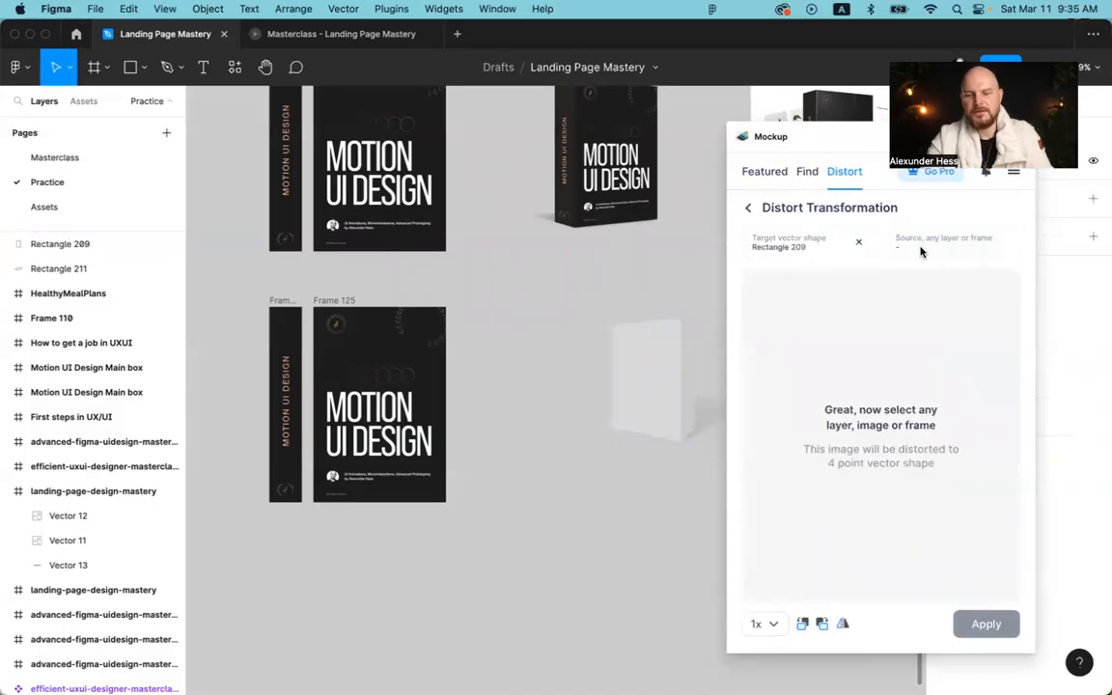
pyautogui.click(326, 302)
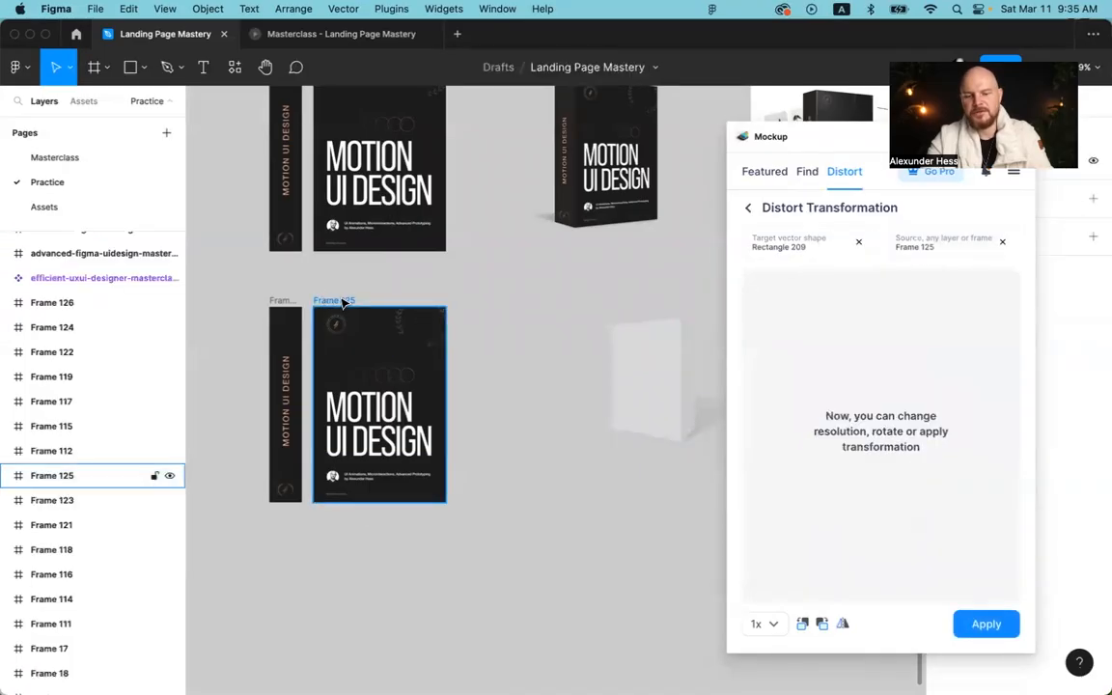
pyautogui.click(777, 624)
pyautogui.click(774, 601)
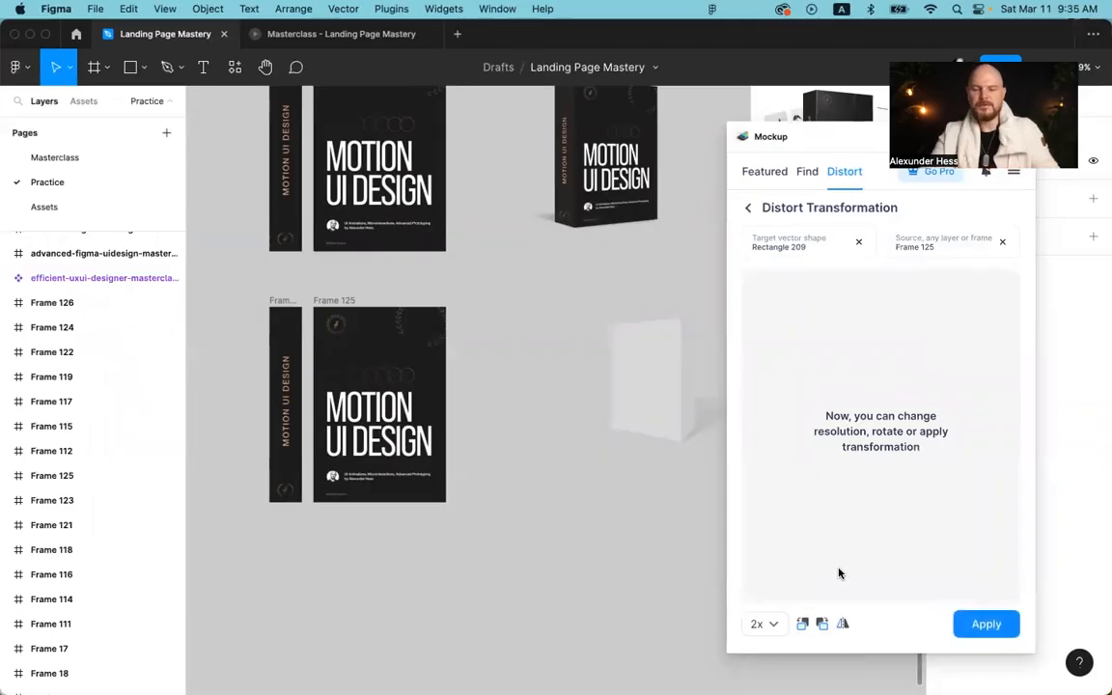
pyautogui.click(985, 626)
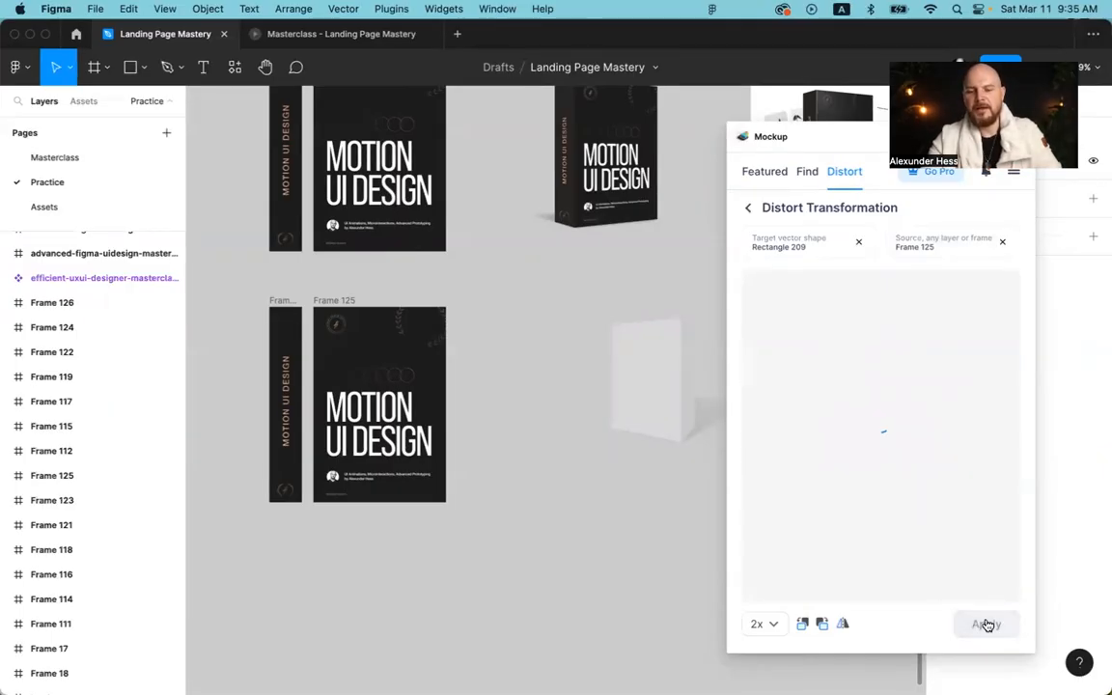
# Step: Lower the side face's bottom outer corner slightly and finish editing its shape
pyautogui.doubleClick(697, 424)
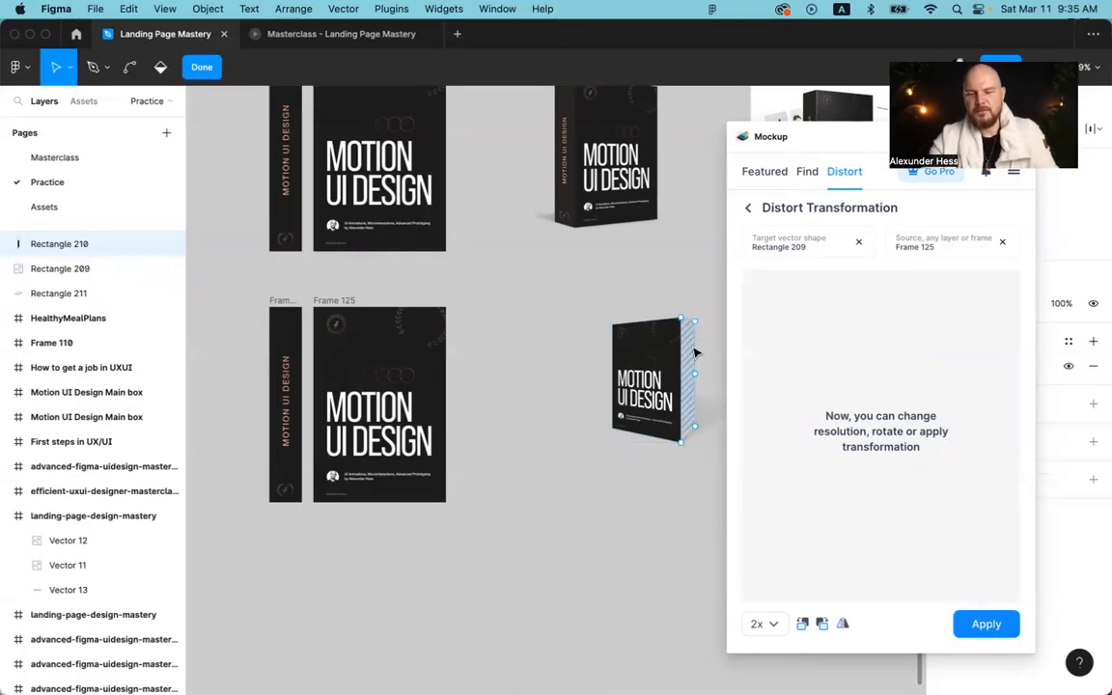
pyautogui.click(696, 426)
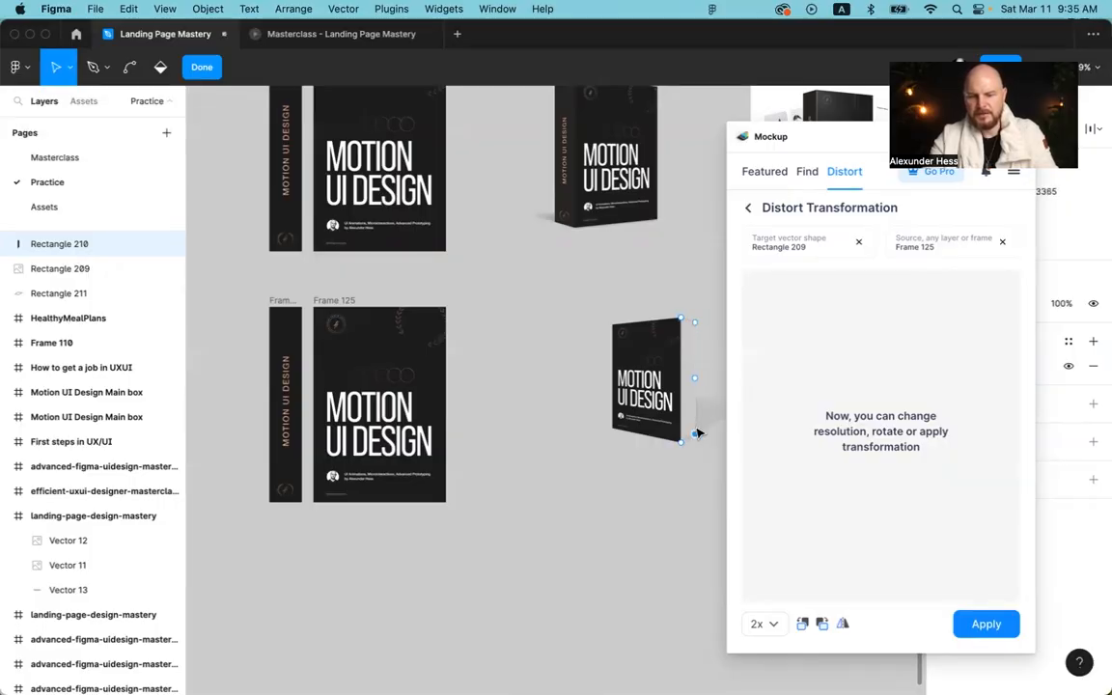
pyautogui.click(702, 428)
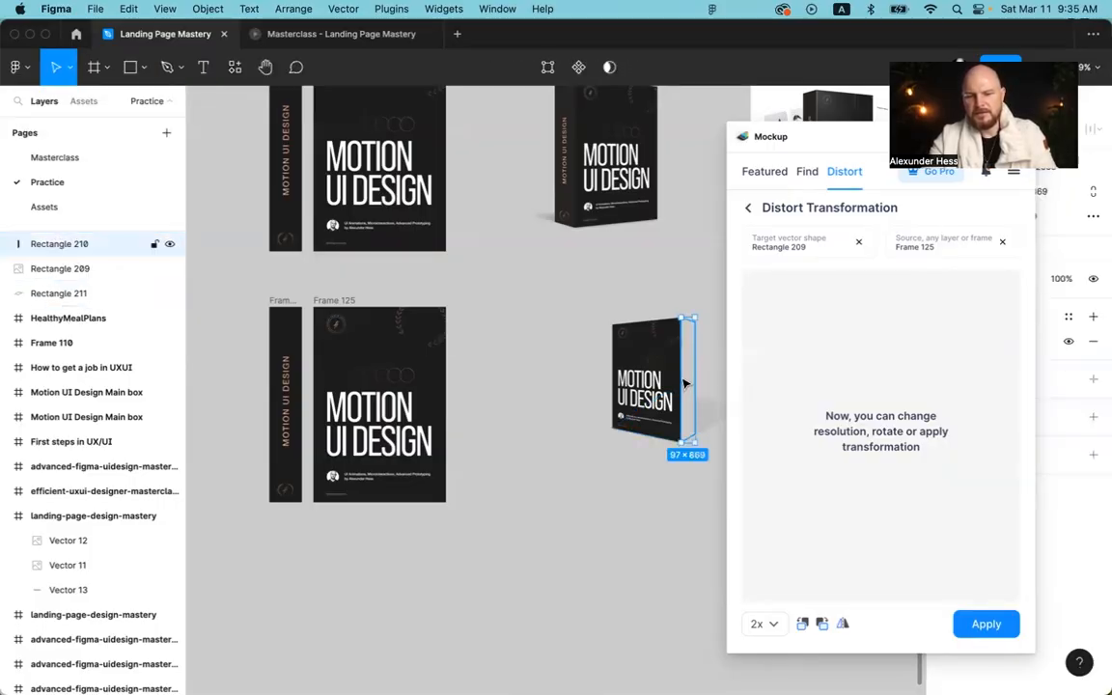
# Step: Distort the copied spine, Frame 126, onto the side face Rectangle 210 at 2x resolution
pyautogui.click(858, 242)
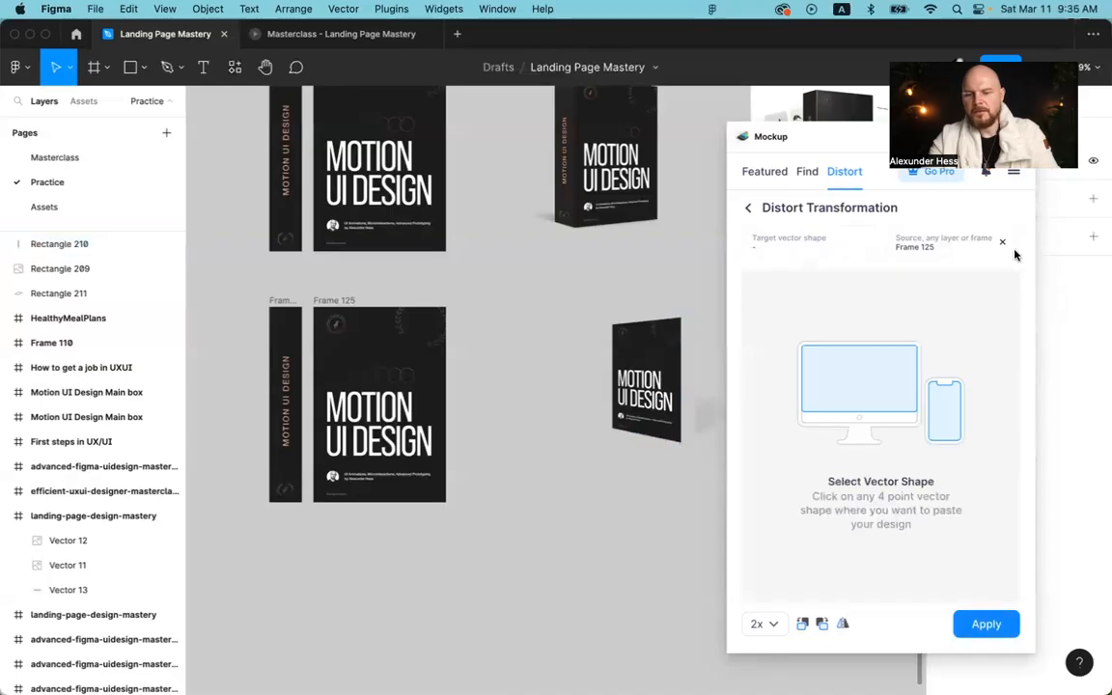
pyautogui.click(675, 364)
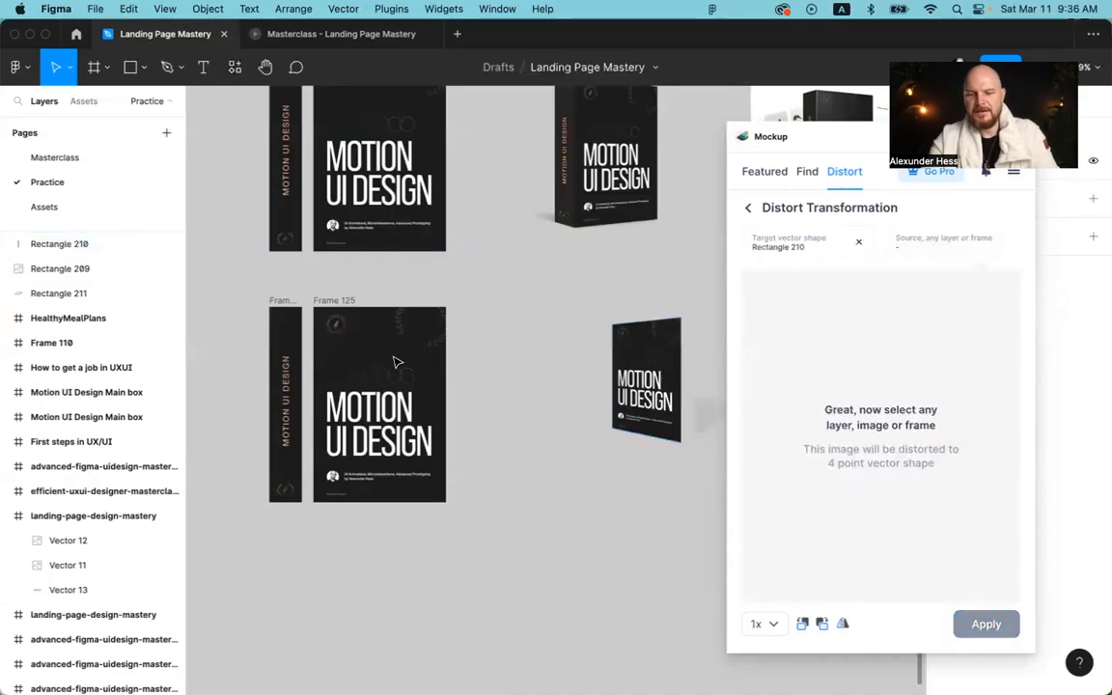
pyautogui.click(281, 300)
pyautogui.click(775, 624)
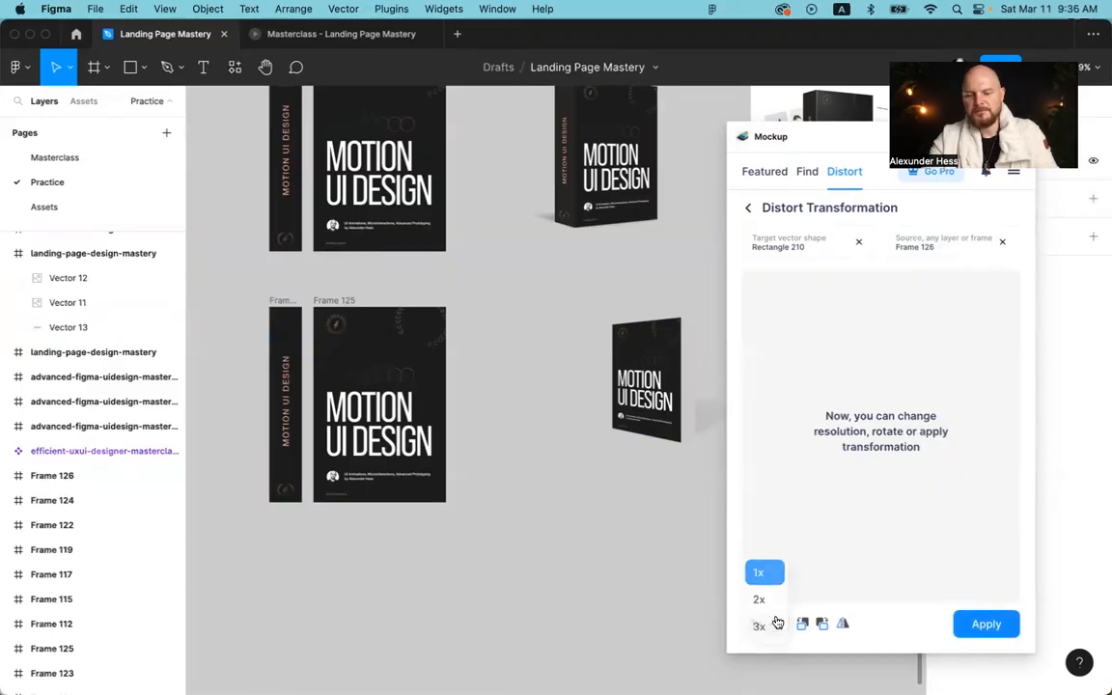
pyautogui.click(772, 598)
pyautogui.click(1012, 635)
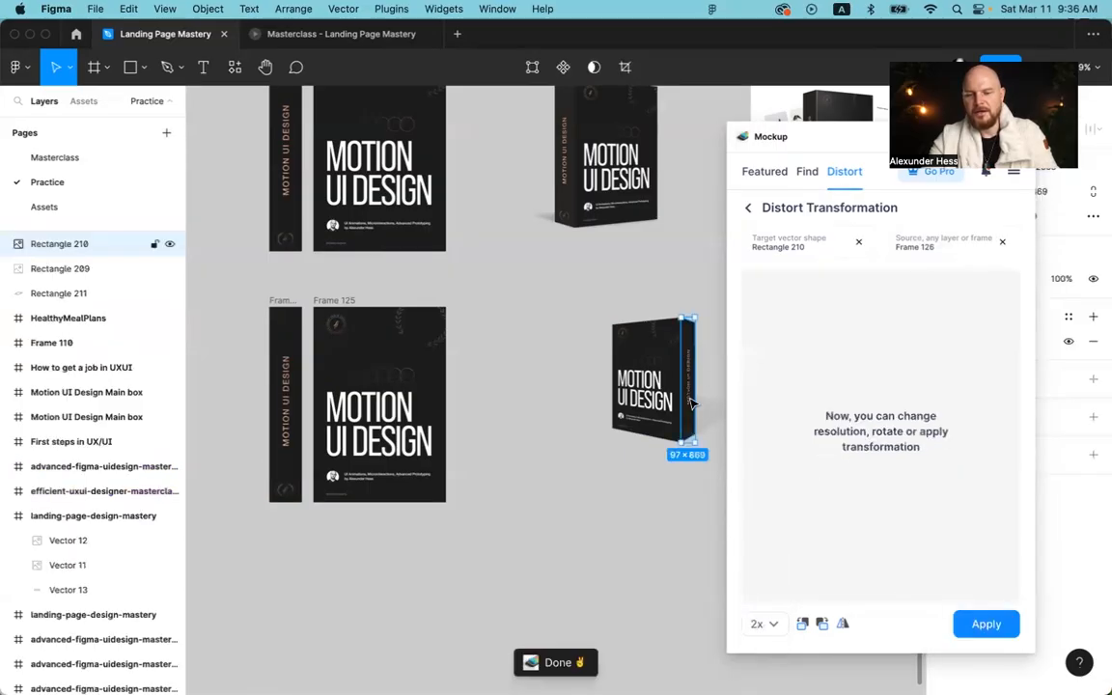
# Step: Check the distorted spine up close, close the Mockup plugin and clear the selection
pyautogui.scroll(5, 712, 367)
pyautogui.scroll(-6, 712, 367)
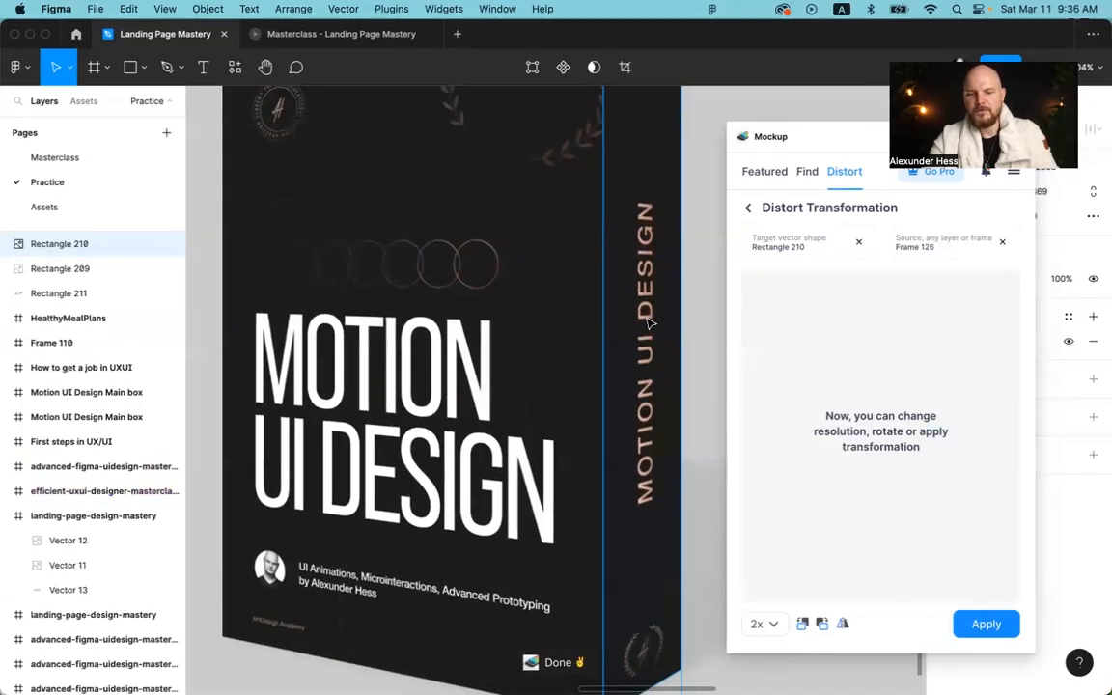
pyautogui.moveTo(799, 139); pyautogui.dragTo(608, 144)
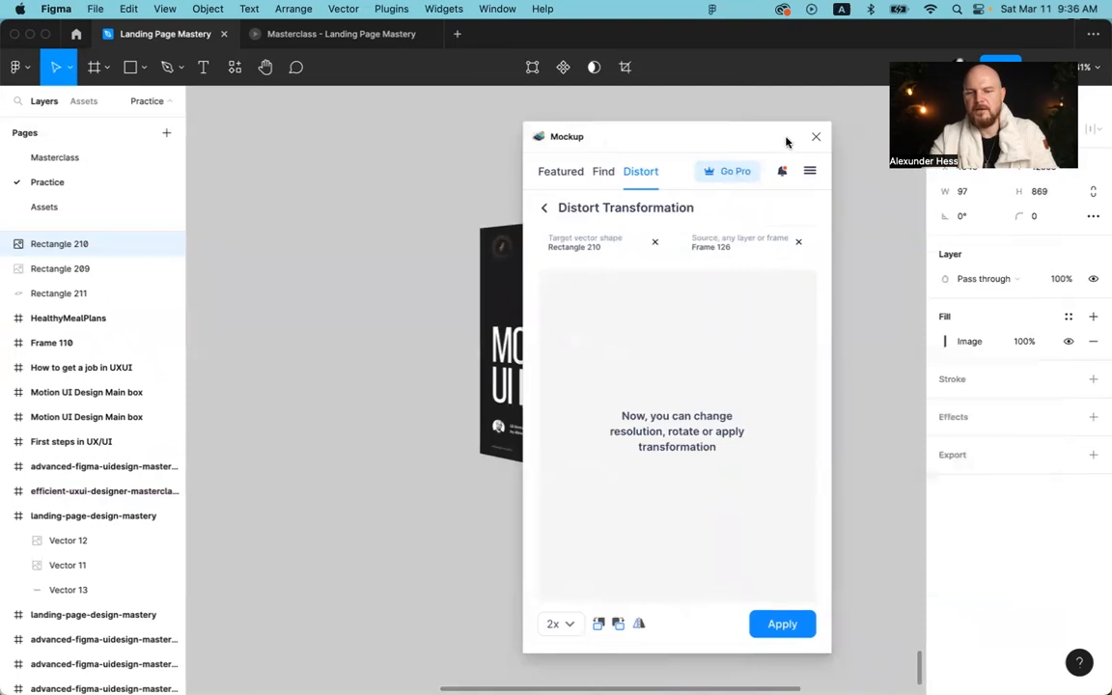
pyautogui.click(817, 136)
pyautogui.click(717, 308)
# Step: Duplicate the Motion UI Design Main box frame and place the copy below the original, beside the new box
pyautogui.scroll(3, 717, 307)
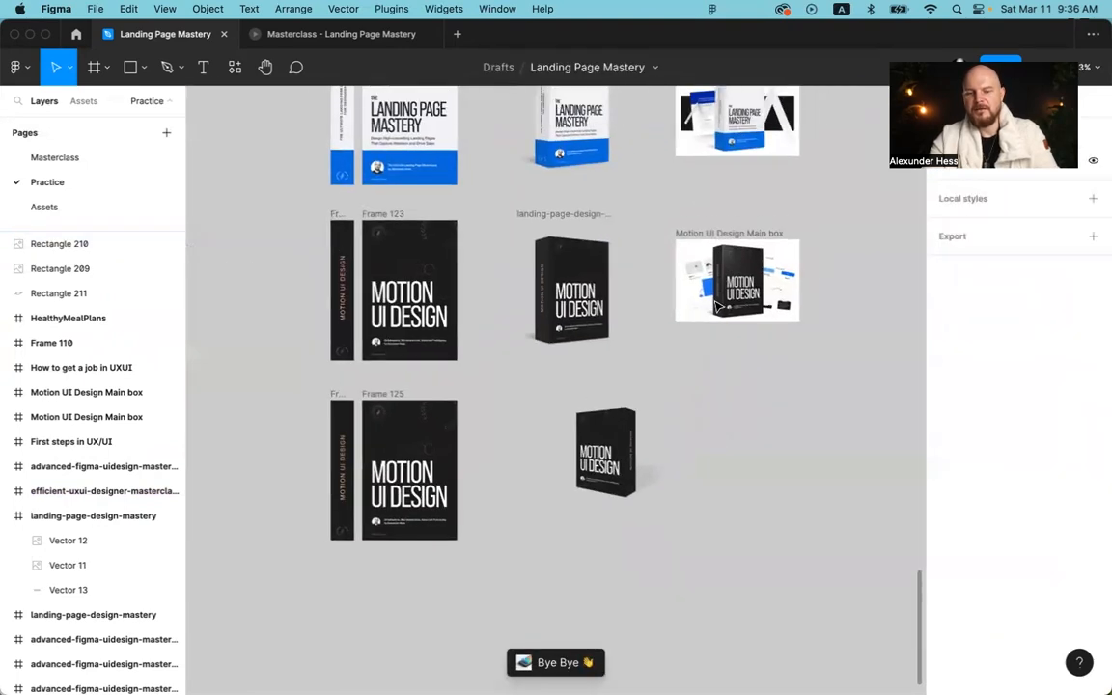
pyautogui.keyDown('alt'); pyautogui.moveTo(741, 232); pyautogui.dragTo(734, 405); pyautogui.keyUp('alt')
pyautogui.keyDown('ctrl'); pyautogui.scroll(3, 734, 405); pyautogui.keyUp('ctrl')
pyautogui.scroll(-2, 541, 309)
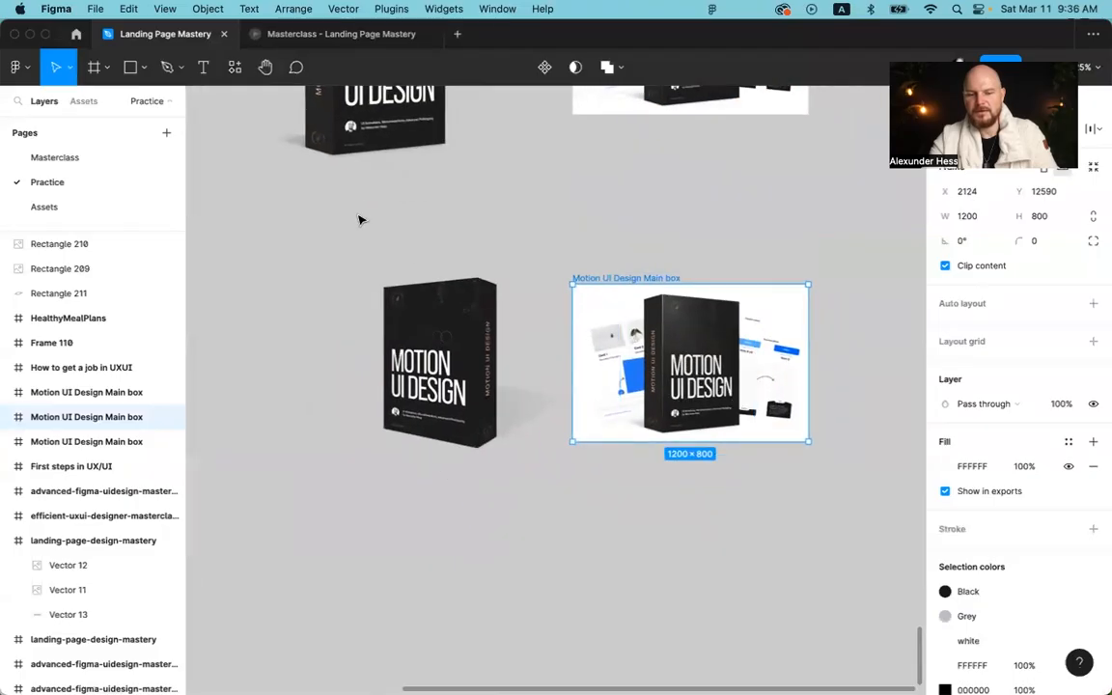
# Step: Add a linear gradient fill above the front face's cover image and make its first stop white
pyautogui.keyDown('ctrl'); pyautogui.scroll(5, 466, 291); pyautogui.keyUp('ctrl')
pyautogui.scroll(-2, 466, 291)
pyautogui.click(506, 286)
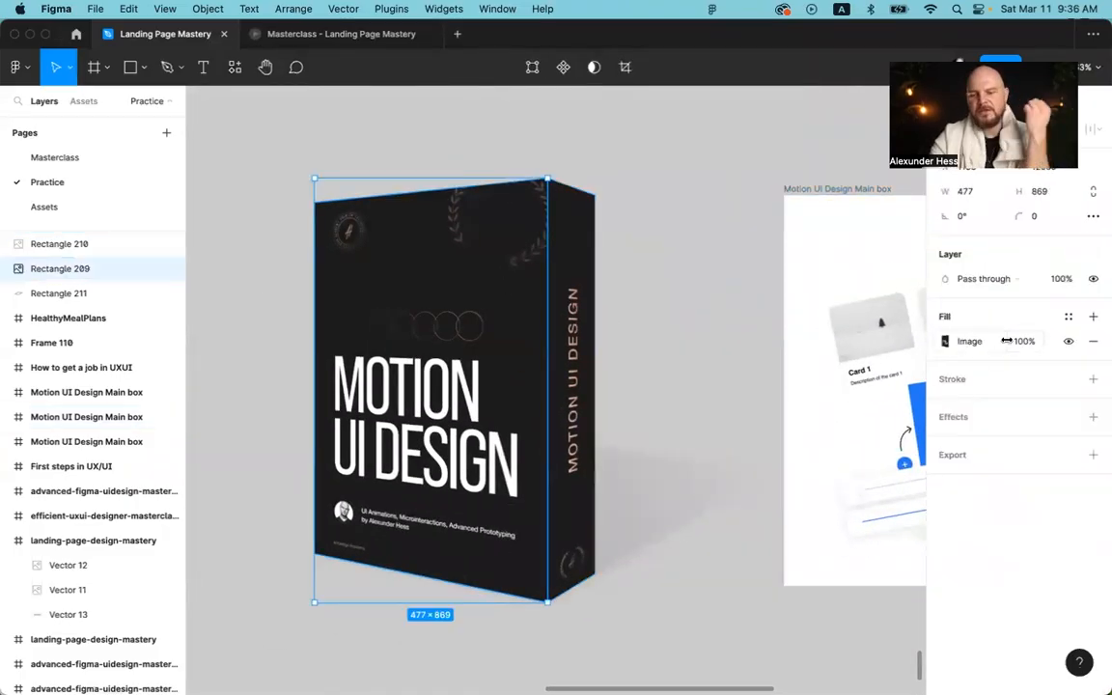
pyautogui.click(1093, 316)
pyautogui.click(946, 341)
pyautogui.click(784, 292)
pyautogui.click(784, 311)
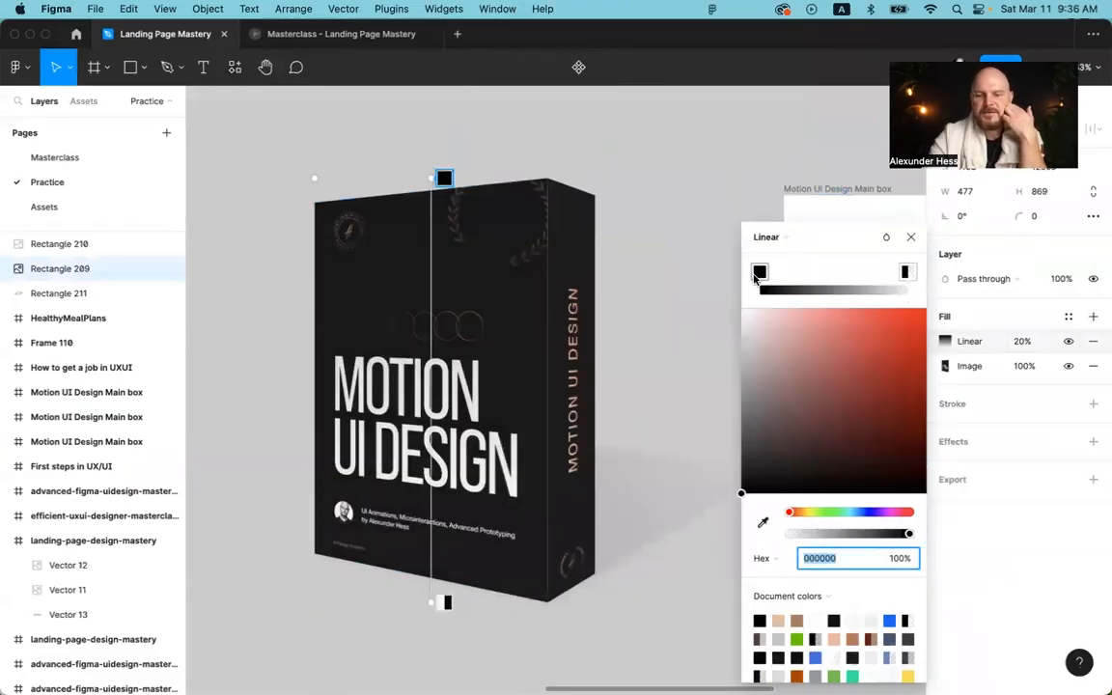
pyautogui.moveTo(742, 490); pyautogui.dragTo(737, 303)
# Step: Change the front face's gradient to radial and make its end stop white FFFFFF at 0% opacity
pyautogui.click(908, 272)
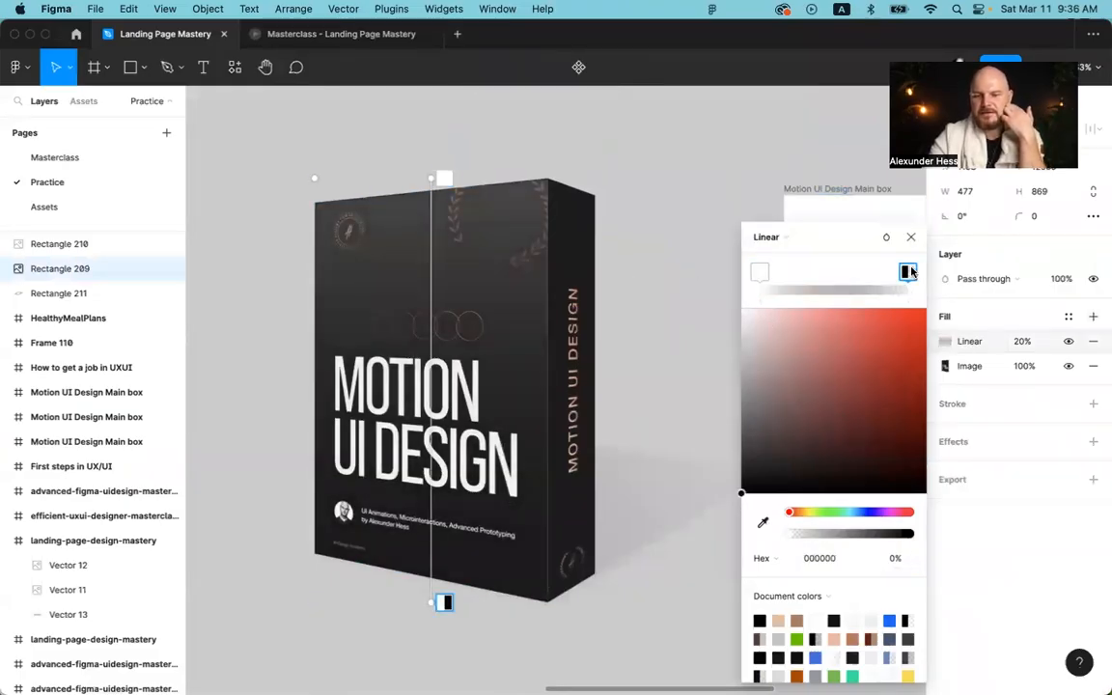
pyautogui.click(769, 236)
pyautogui.click(784, 253)
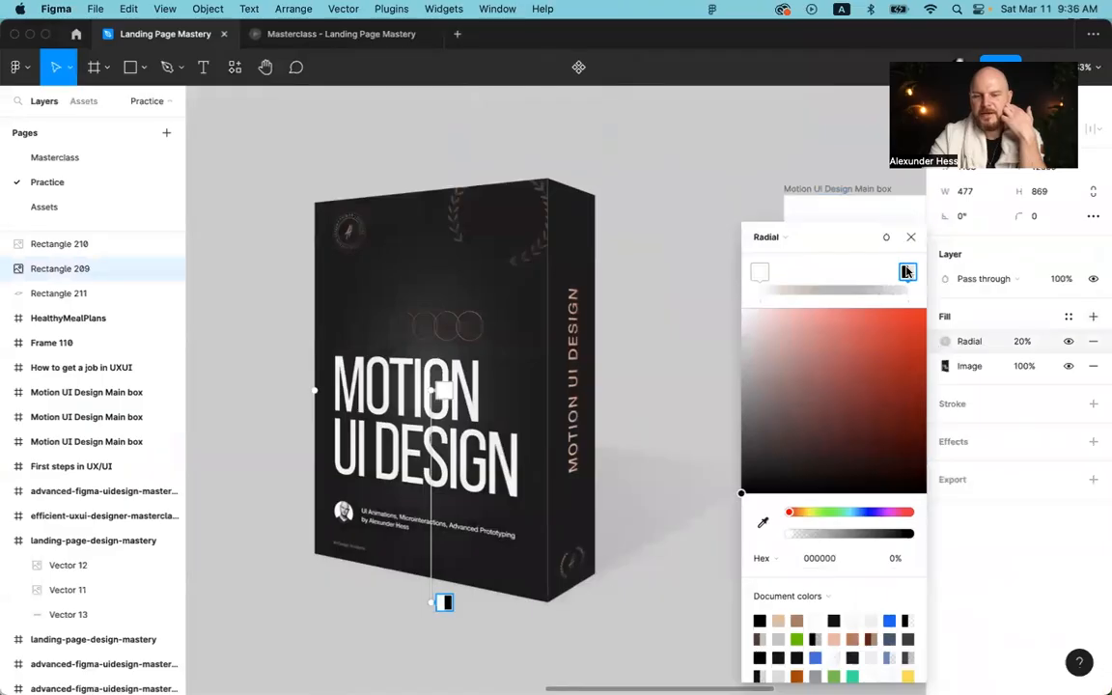
pyautogui.moveTo(742, 492); pyautogui.dragTo(702, 259)
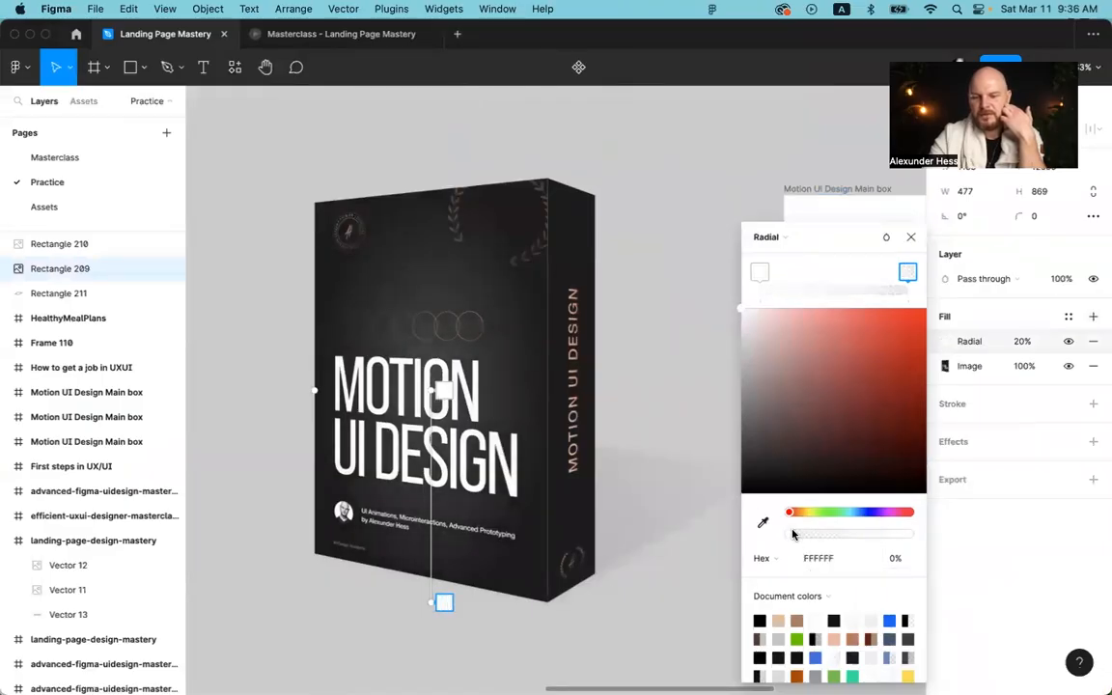
pyautogui.moveTo(790, 536)
pyautogui.mouseDown()
pyautogui.moveTo(915, 534)
pyautogui.moveTo(788, 537)
pyautogui.mouseUp()
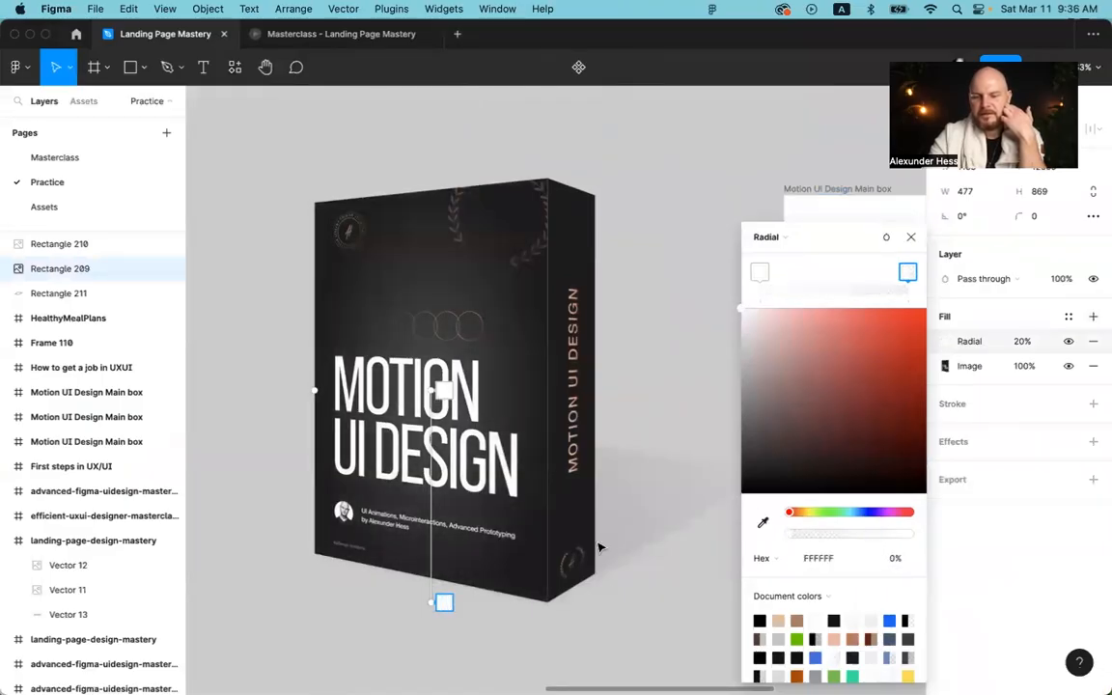
# Step: Move the radial gradient's centre to the front face's upper-left corner and close the fill settings
pyautogui.moveTo(428, 395); pyautogui.dragTo(315, 196)
pyautogui.scroll(-4, 440, 428)
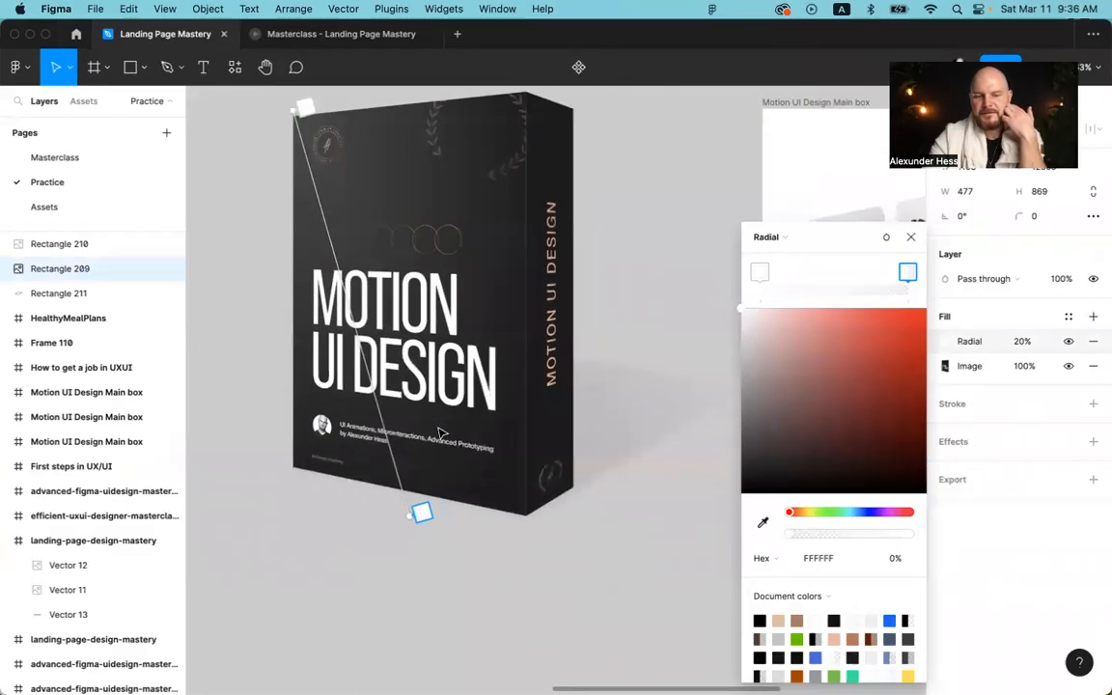
pyautogui.press('Escape')
pyautogui.scroll(3, 850, 377)
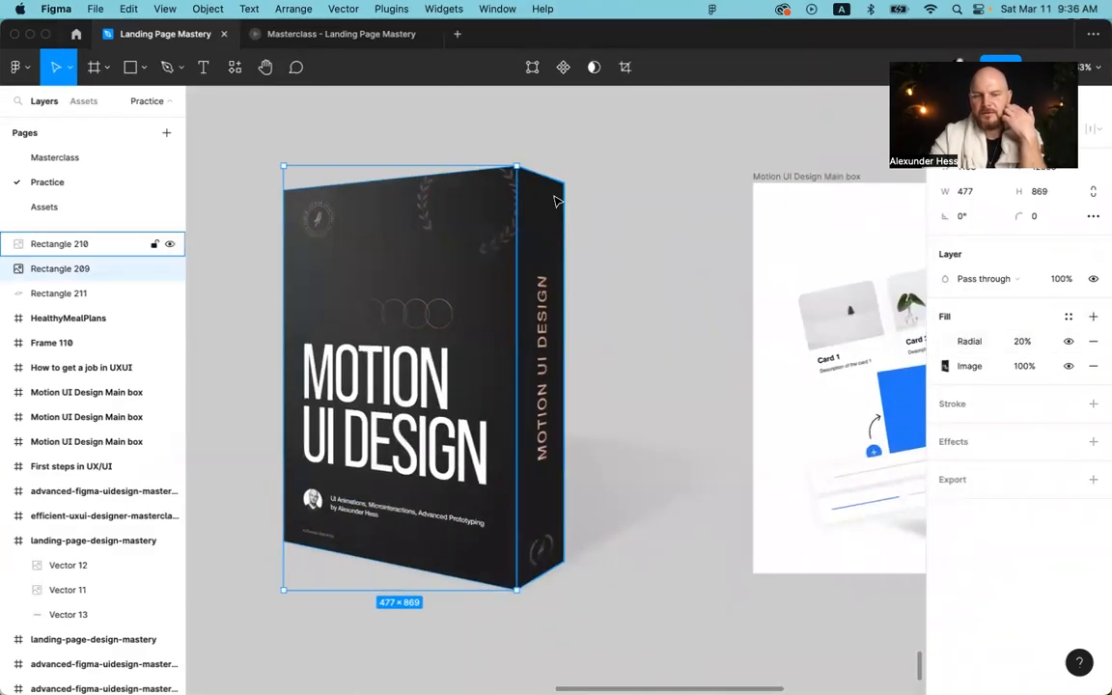
# Step: Set the front face's radial gradient fill to 15% opacity and deselect the face
pyautogui.click(1024, 342)
pyautogui.write('70')
pyautogui.press('Return')
pyautogui.click(612, 294)
# Step: Draw a straight vertical line about 743 px long with the Pen tool, from the top of the box's front corner edge downward
pyautogui.press('p')
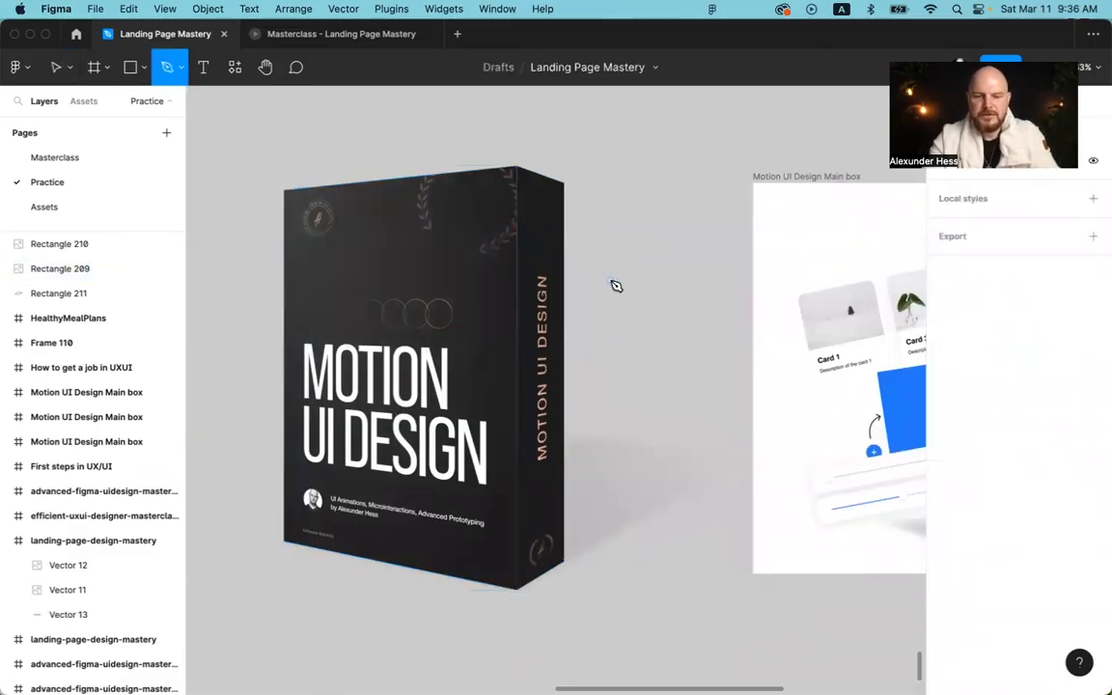
pyautogui.click(518, 168)
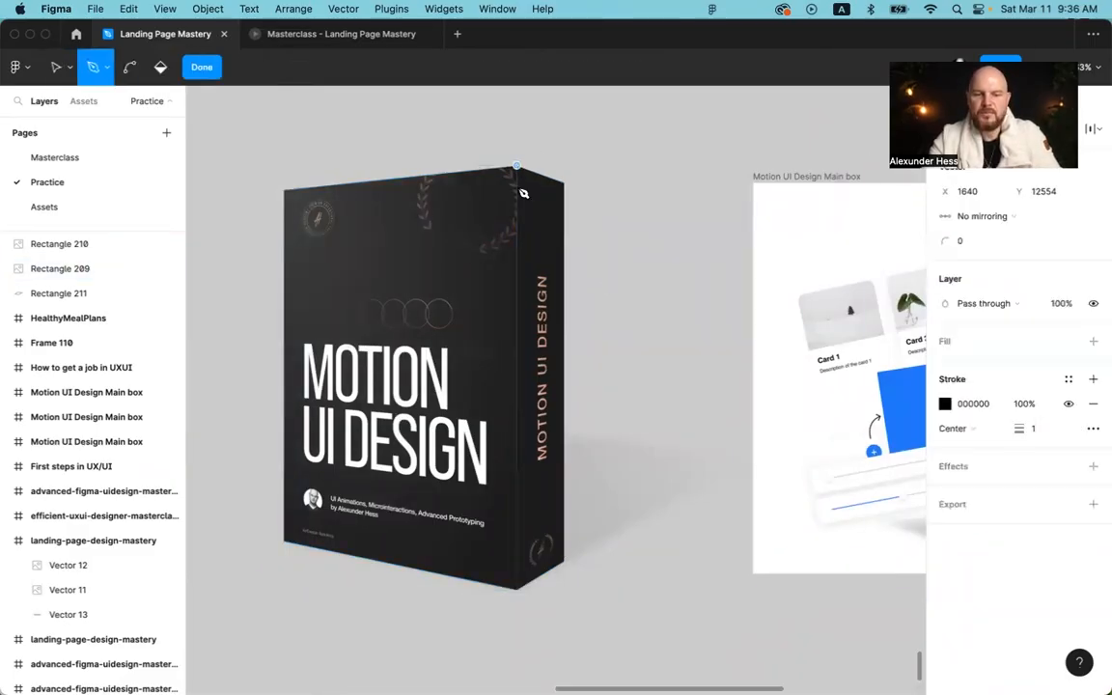
pyautogui.click(518, 528)
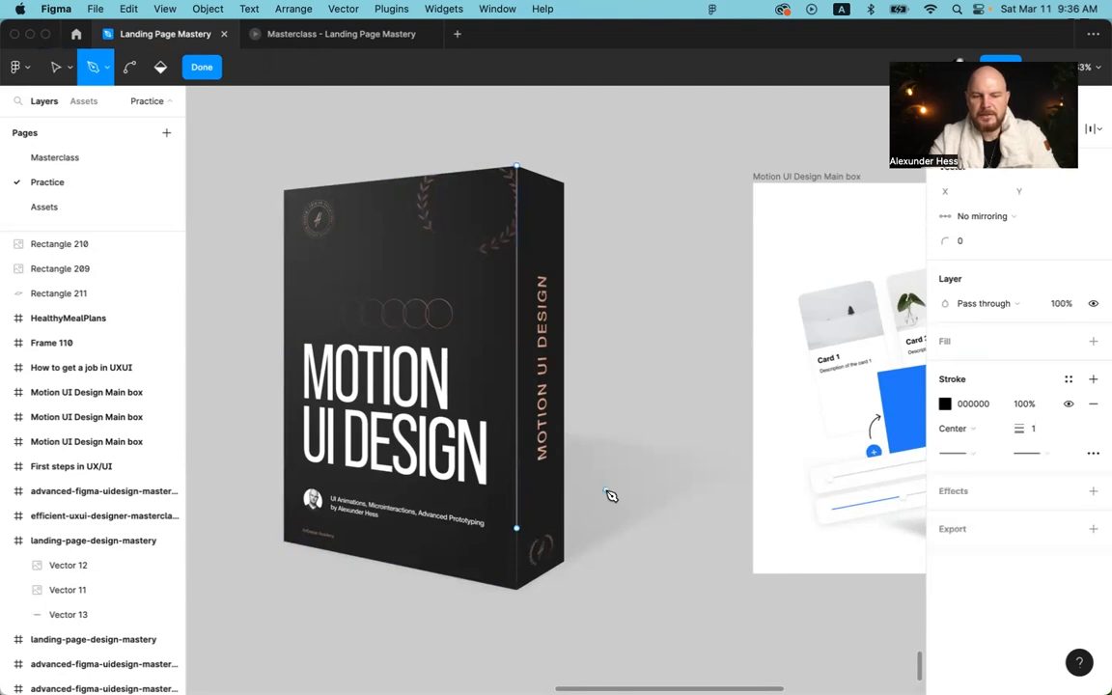
pyautogui.press('Return')
# Step: Give the edge line a stroke weight of 3 and the colour FFFFFF
pyautogui.click(1041, 400)
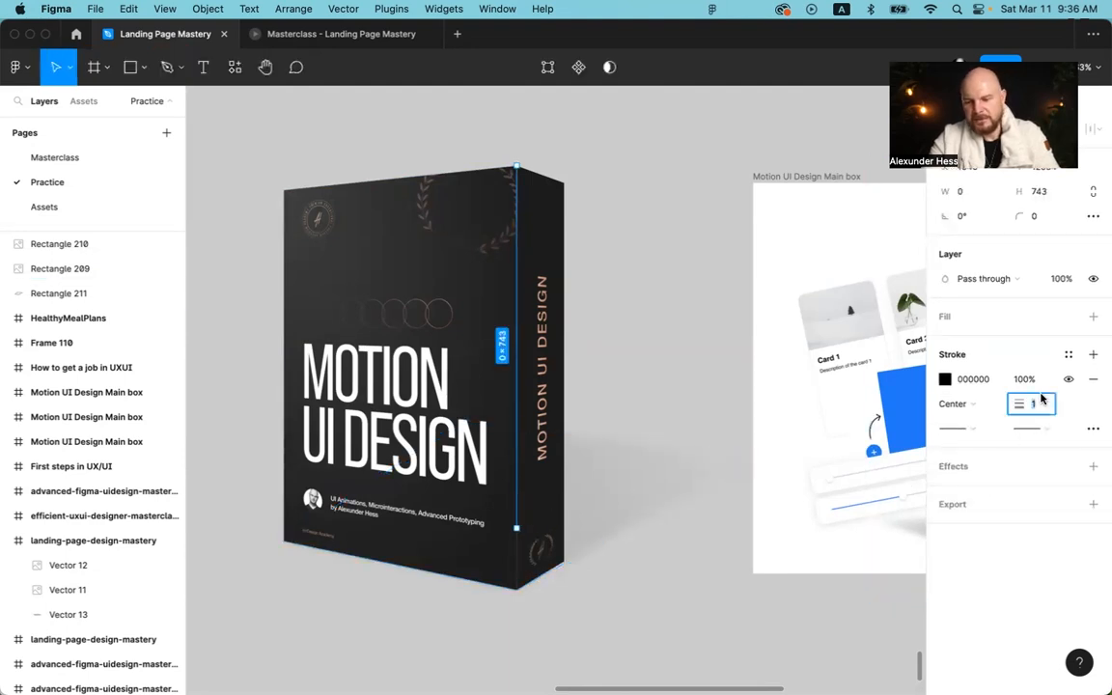
pyautogui.write('3')
pyautogui.press('Return')
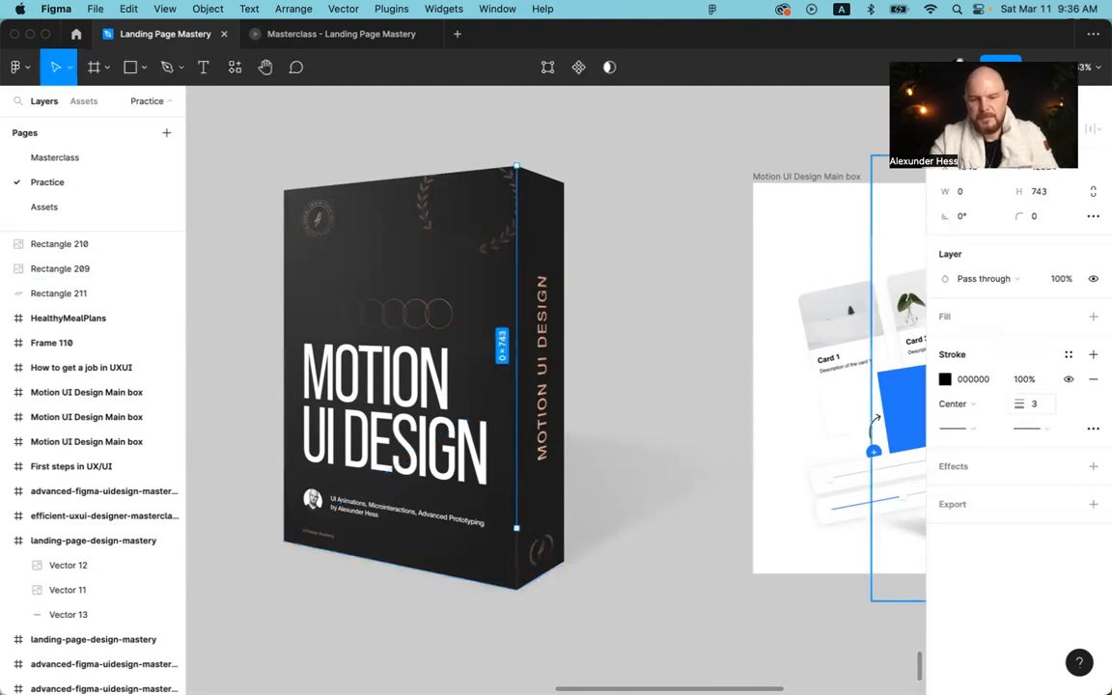
pyautogui.click(994, 381)
pyautogui.write('ffffff')
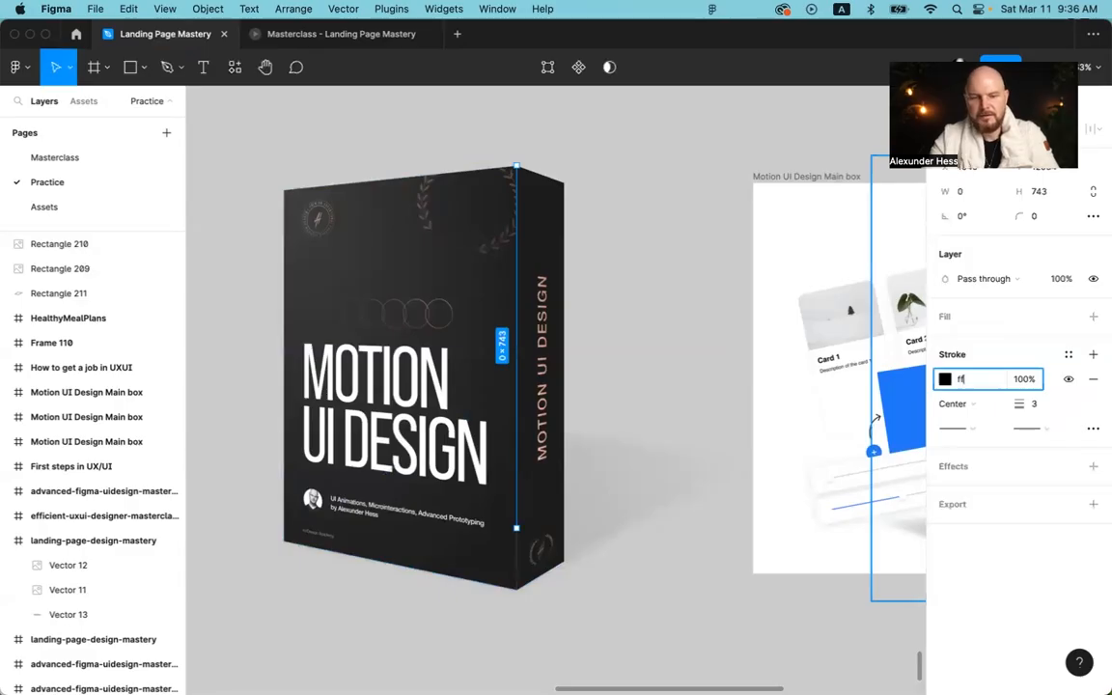
pyautogui.press('Return')
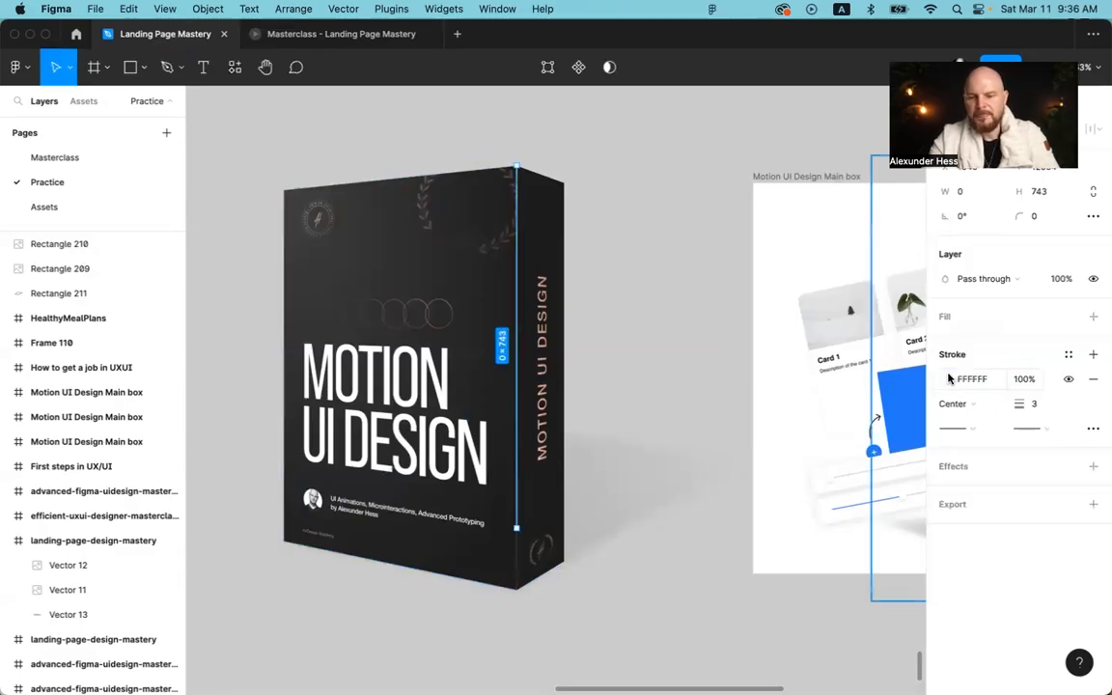
# Step: Turn the edge line's stroke into a linear gradient fading downward from white FFFFFF at 100% to 0% opacity
pyautogui.click(947, 379)
pyautogui.click(764, 290)
pyautogui.click(791, 309)
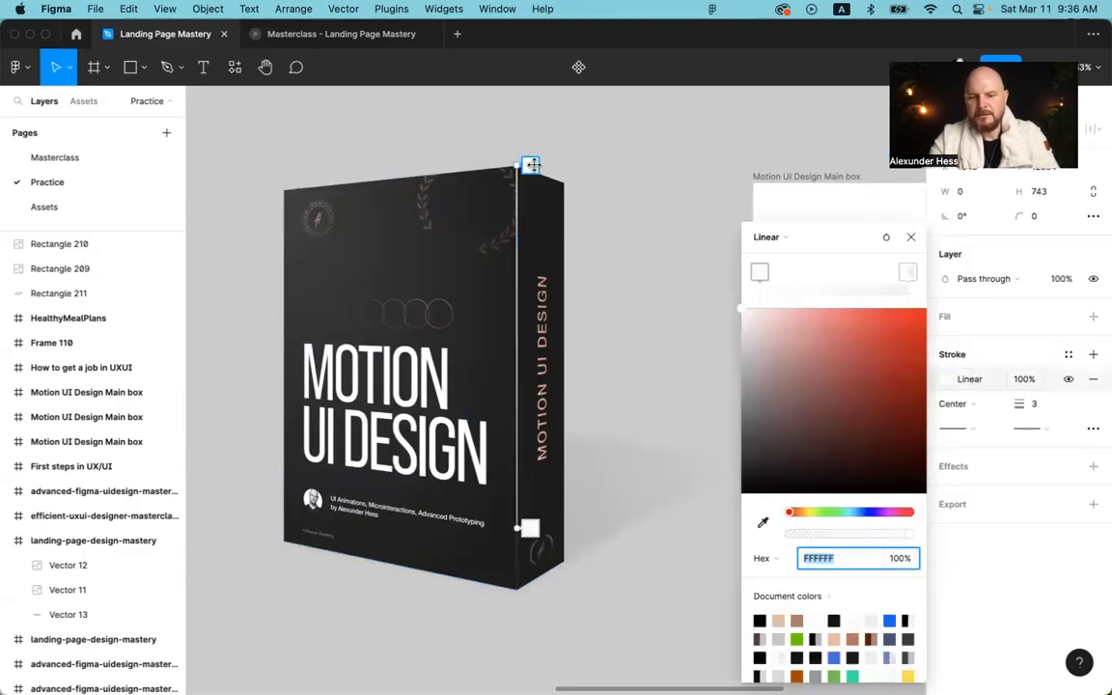
pyautogui.click(760, 273)
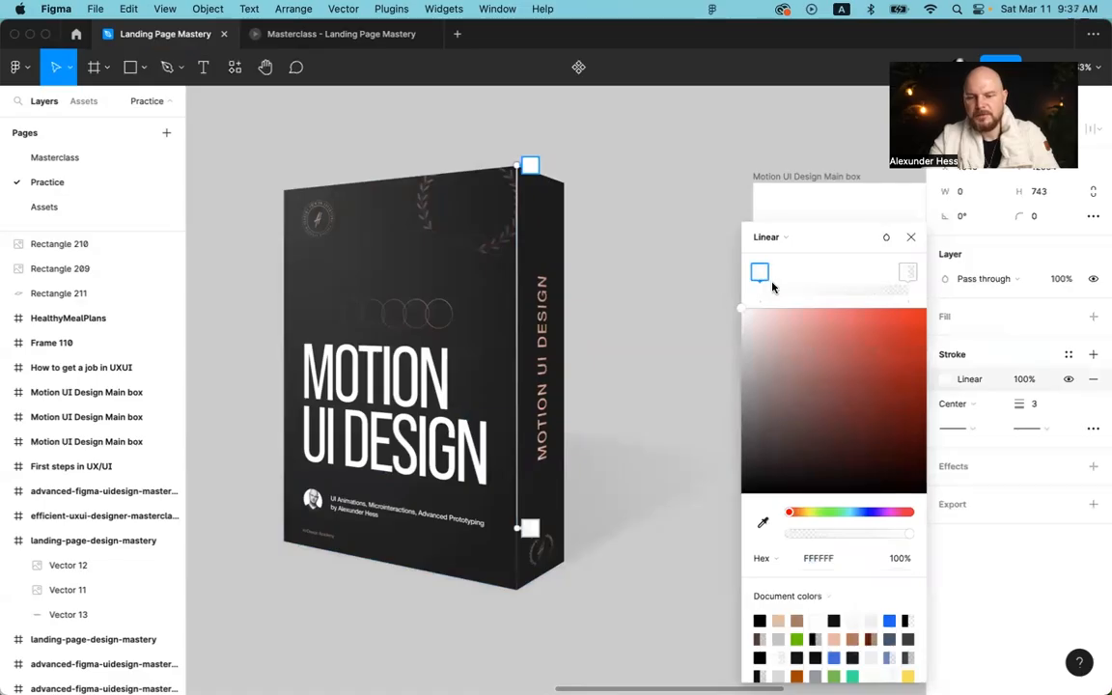
pyautogui.scroll(4, 540, 261)
pyautogui.hscroll(1, 540, 260)
pyautogui.scroll(-3, 530, 259)
pyautogui.scroll(4, 528, 270)
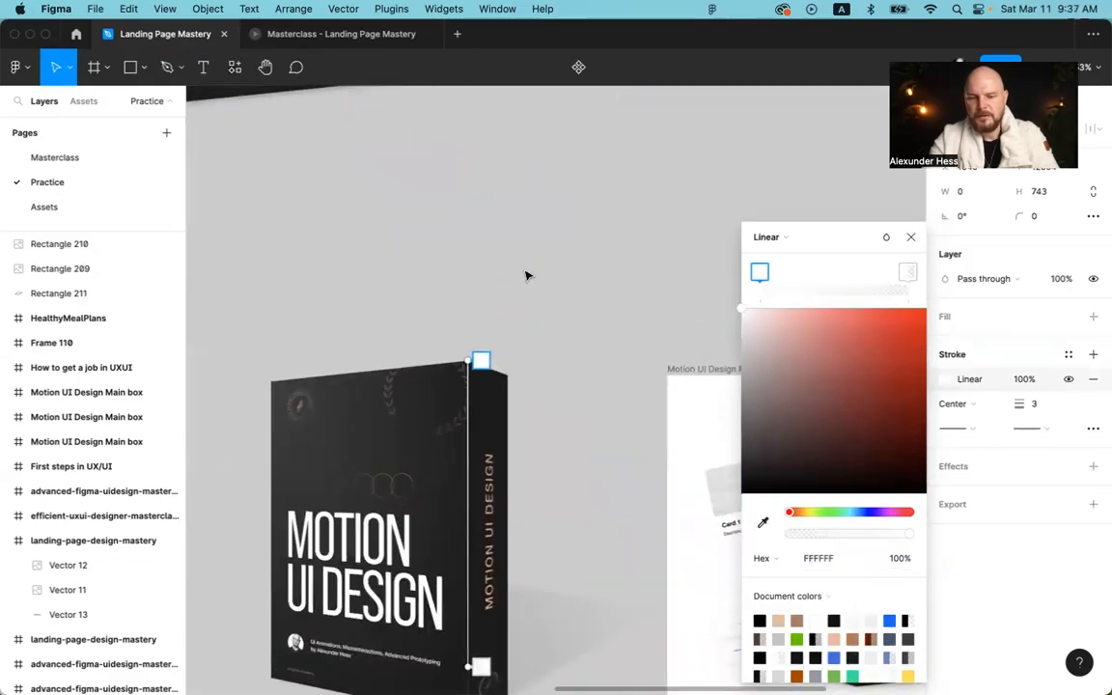
pyautogui.scroll(-3, 497, 309)
pyautogui.hscroll(-1, 497, 309)
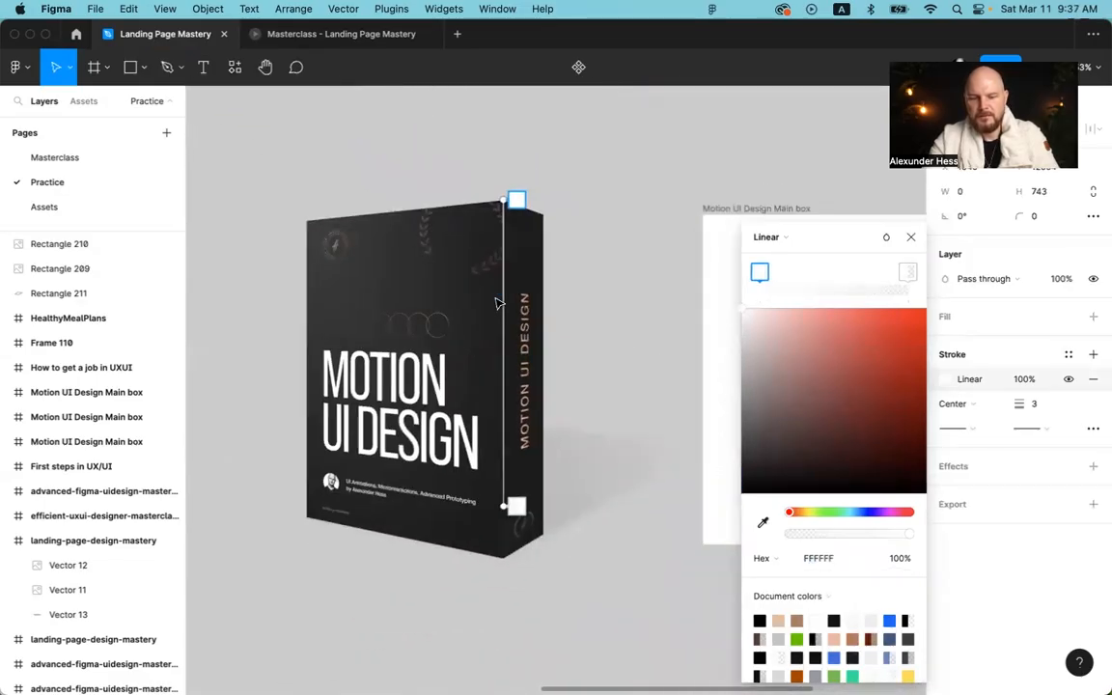
pyautogui.click(911, 274)
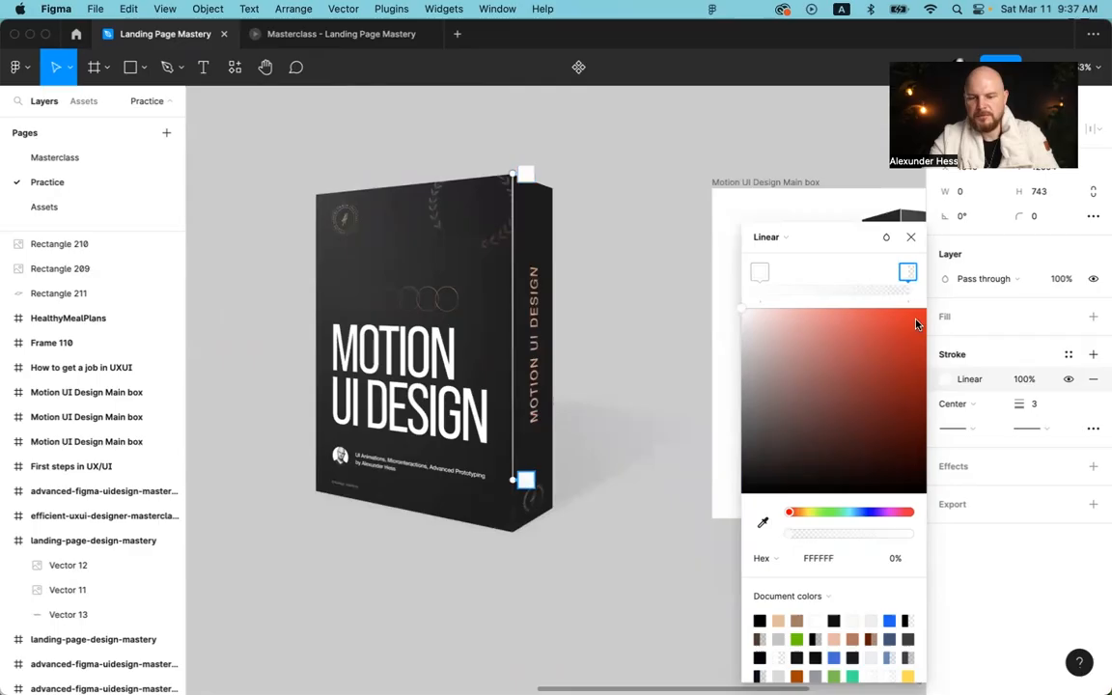
pyautogui.click(908, 237)
pyautogui.click(650, 260)
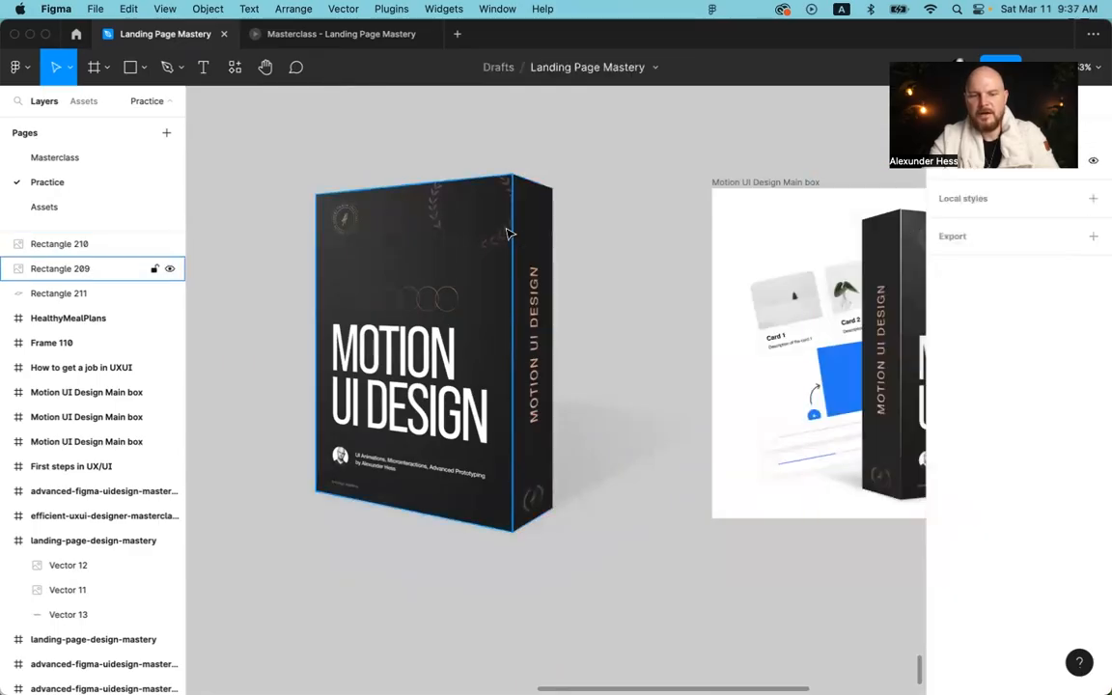
pyautogui.scroll(5, 678, 169)
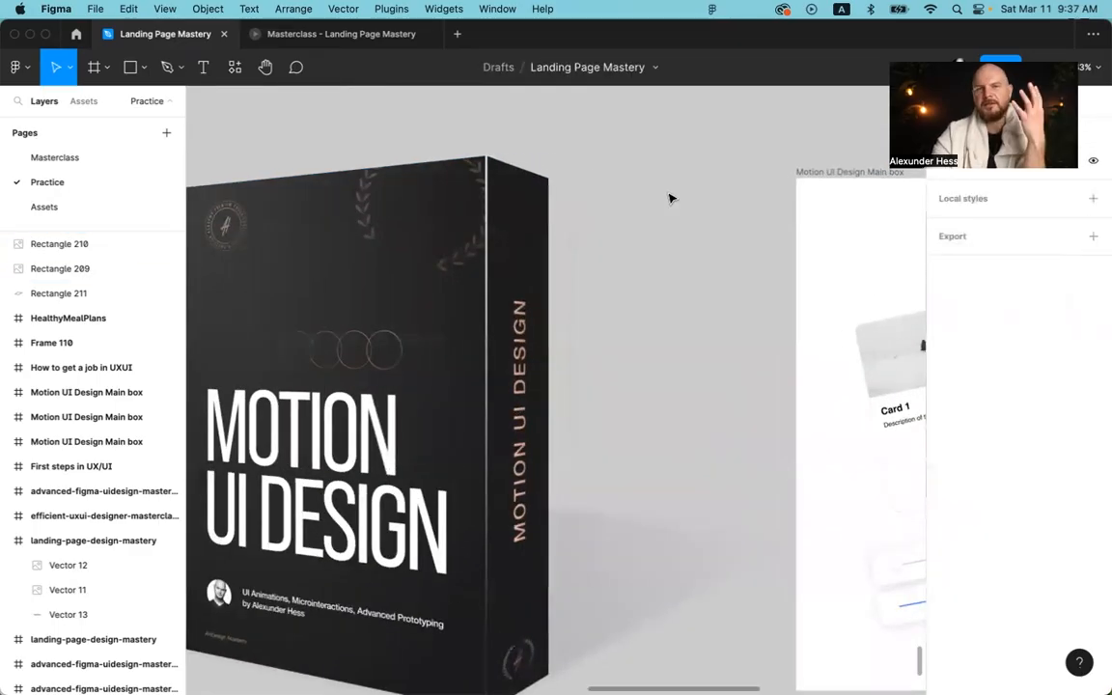
pyautogui.scroll(-5, 671, 196)
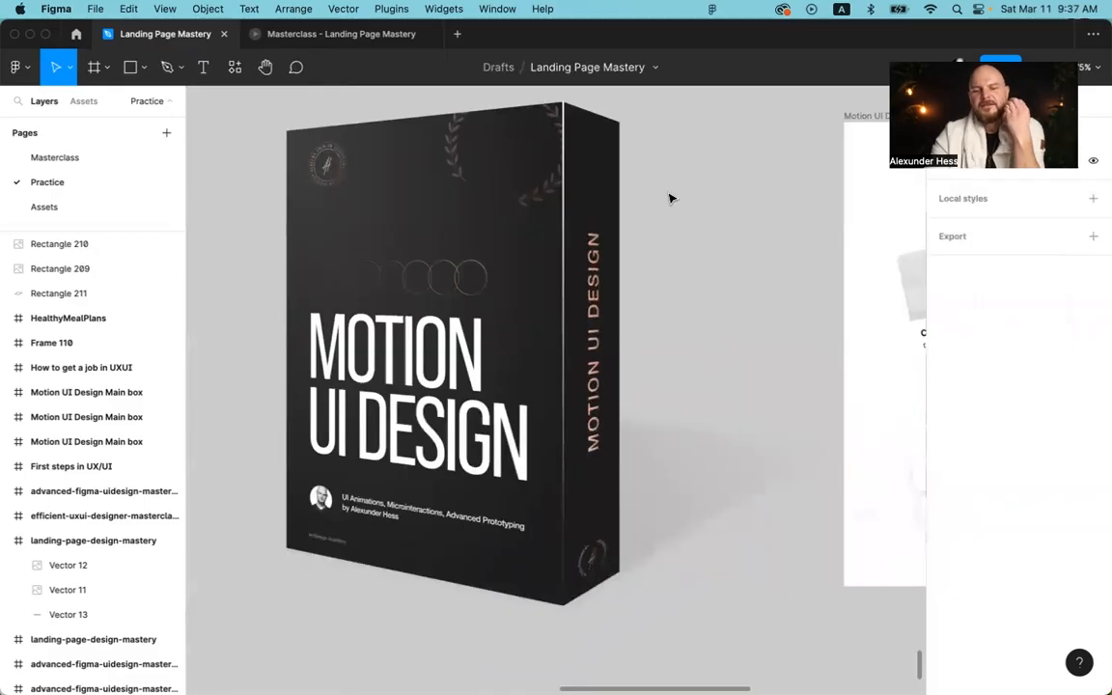
# Step: Duplicate the floor shadow and pull the copy's two far corner points in toward the box to make it shorter
pyautogui.click(655, 525)
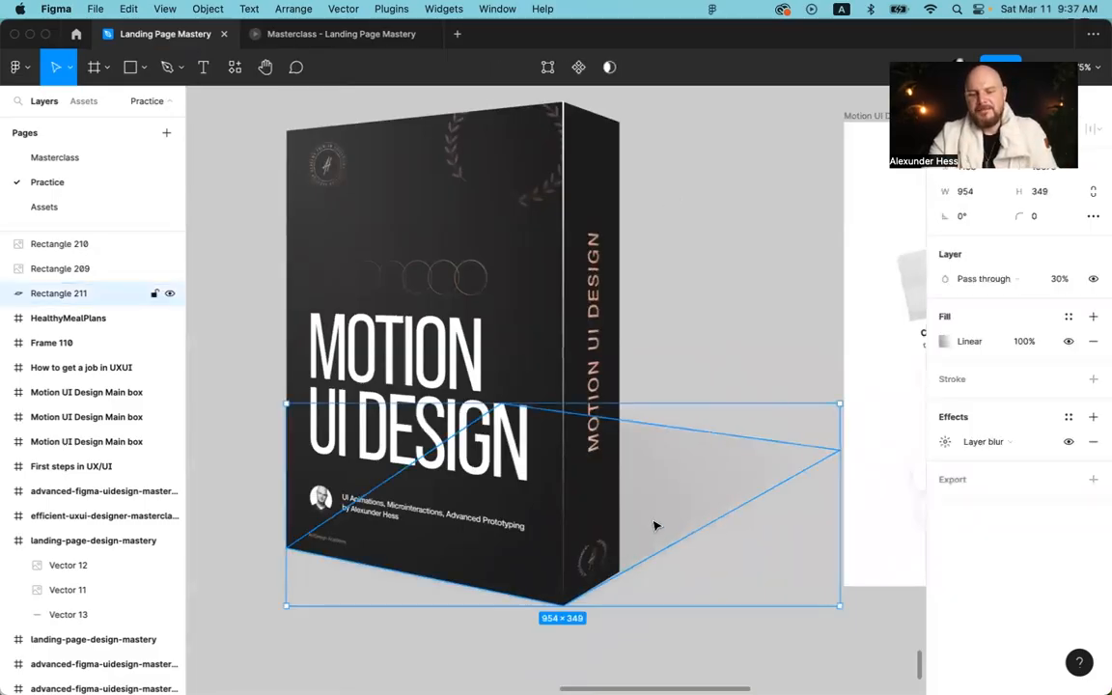
pyautogui.scroll(-2, 746, 515)
pyautogui.press('super+d')
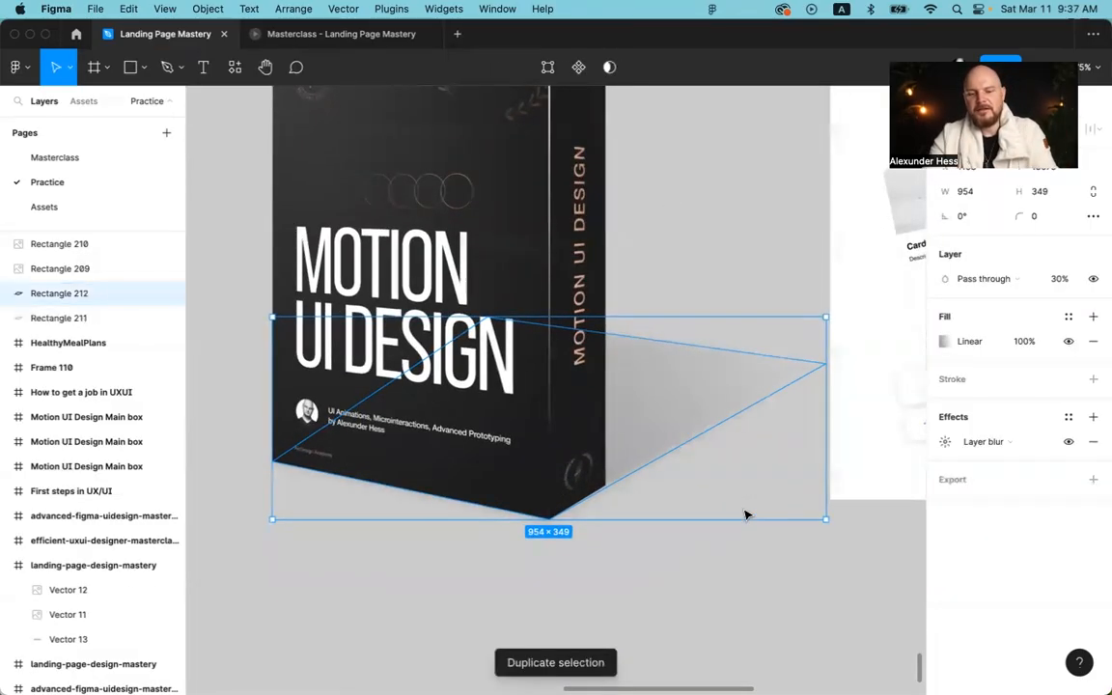
pyautogui.press('Return')
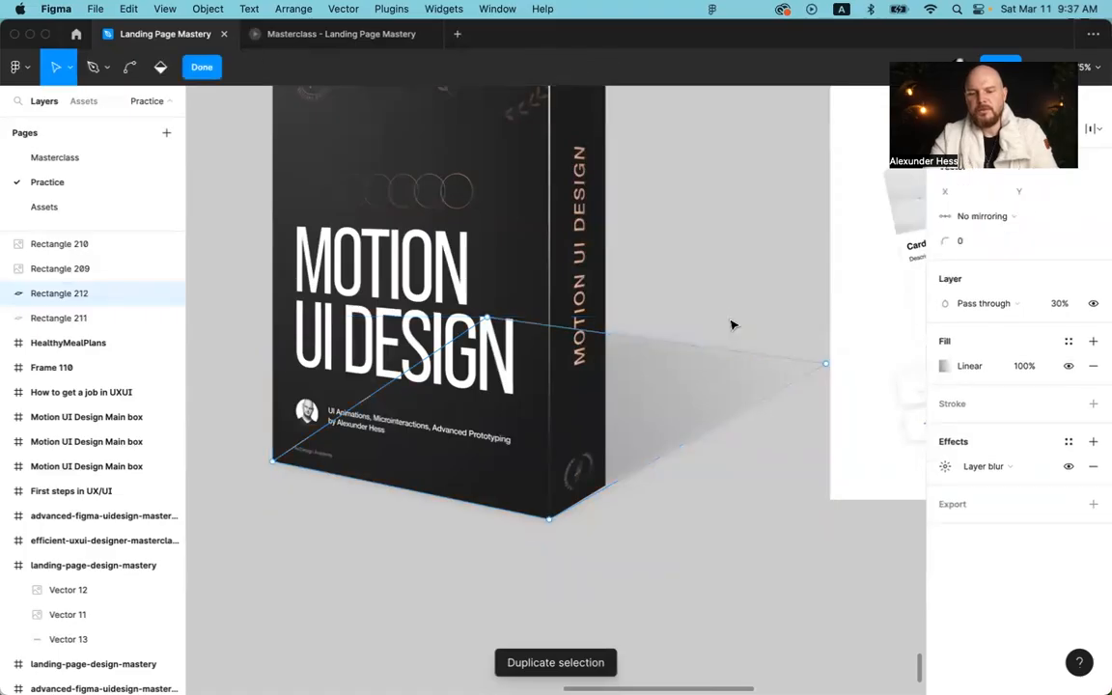
pyautogui.moveTo(795, 291); pyautogui.dragTo(397, 409)
pyautogui.moveTo(861, 379); pyautogui.dragTo(552, 318)
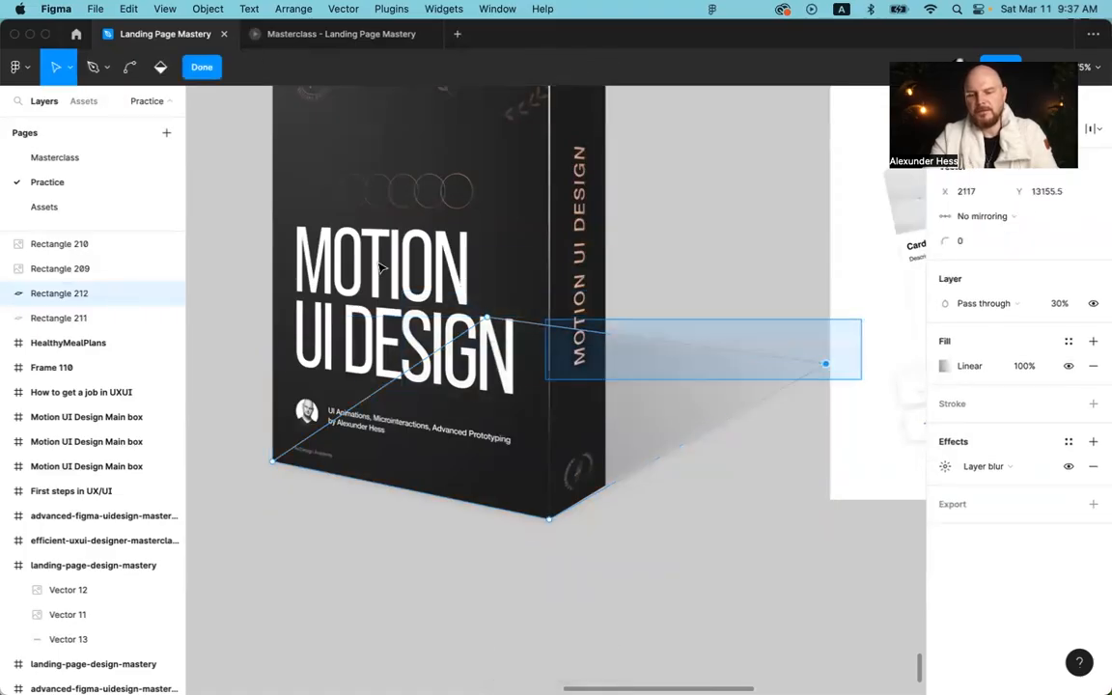
pyautogui.moveTo(827, 365); pyautogui.dragTo(750, 422)
# Step: Set the shorter shadow copy's layer blur to 40 and its layer opacity to 50%, and leave vector editing
pyautogui.click(945, 466)
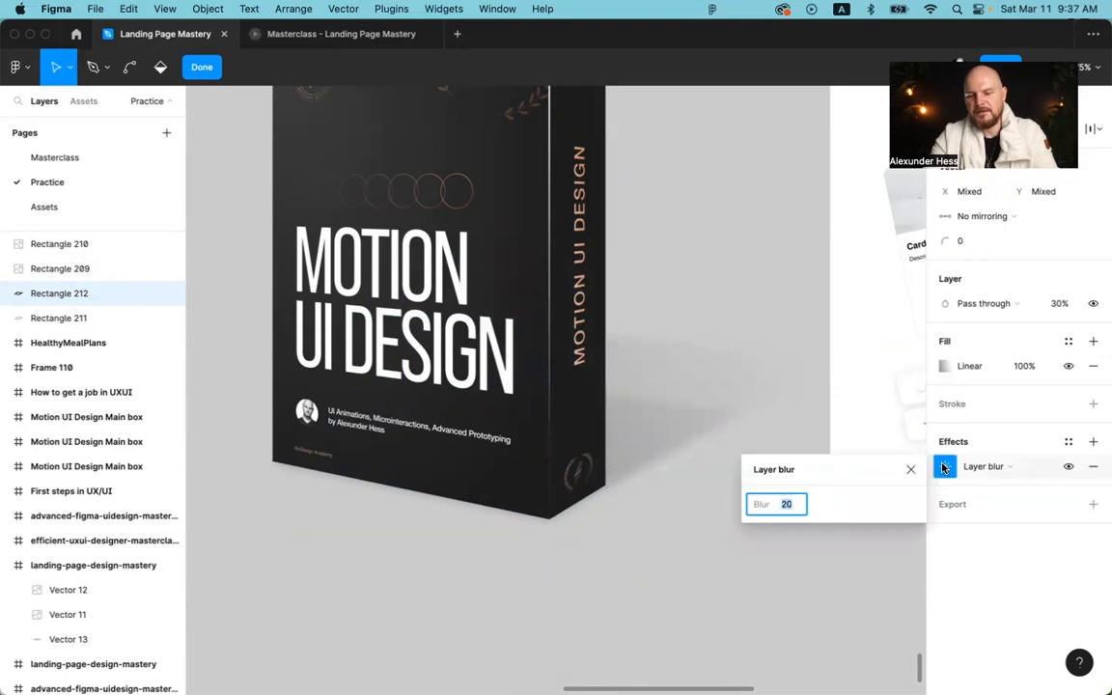
pyautogui.write('40')
pyautogui.press('Return')
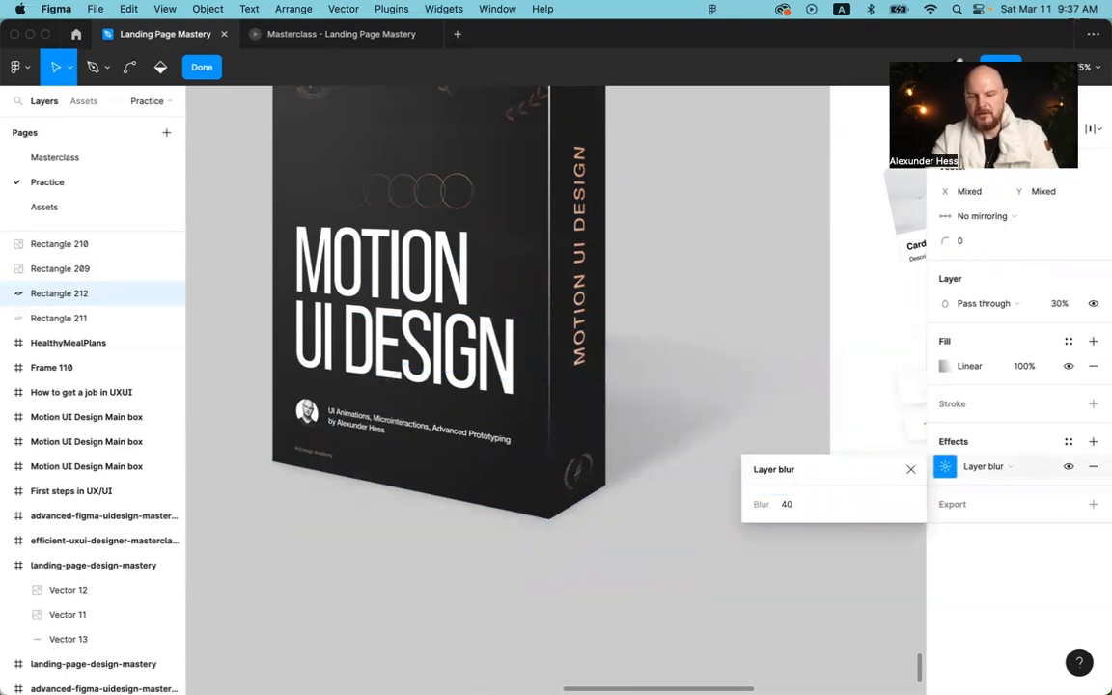
pyautogui.click(910, 469)
pyautogui.click(1061, 304)
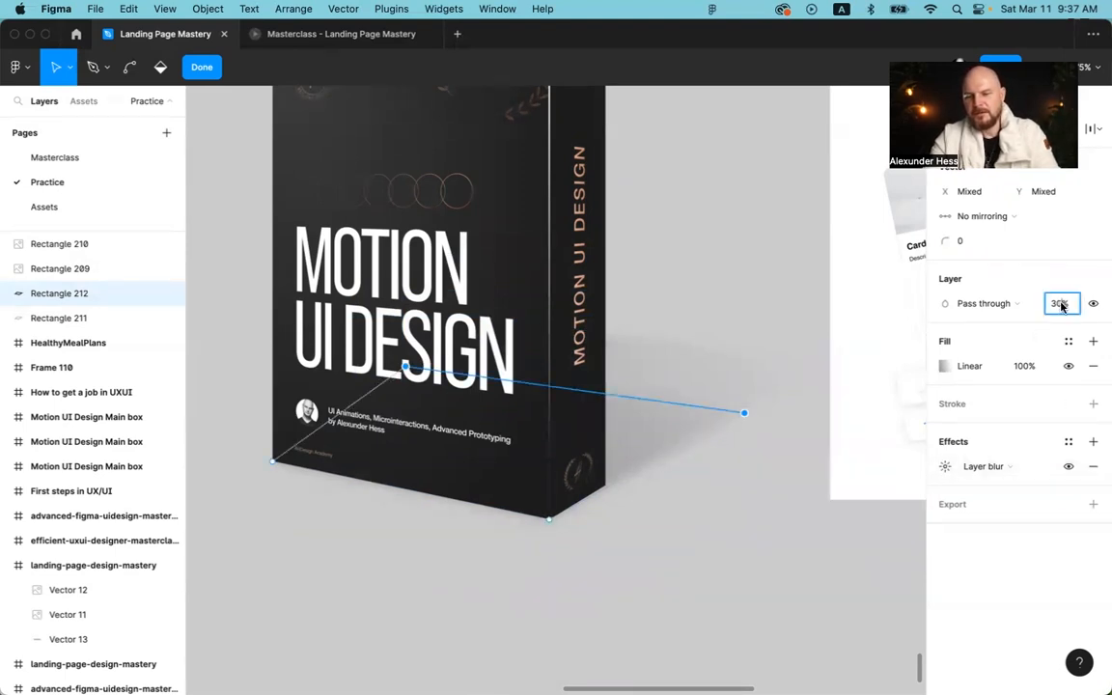
pyautogui.write('50')
pyautogui.press('Return')
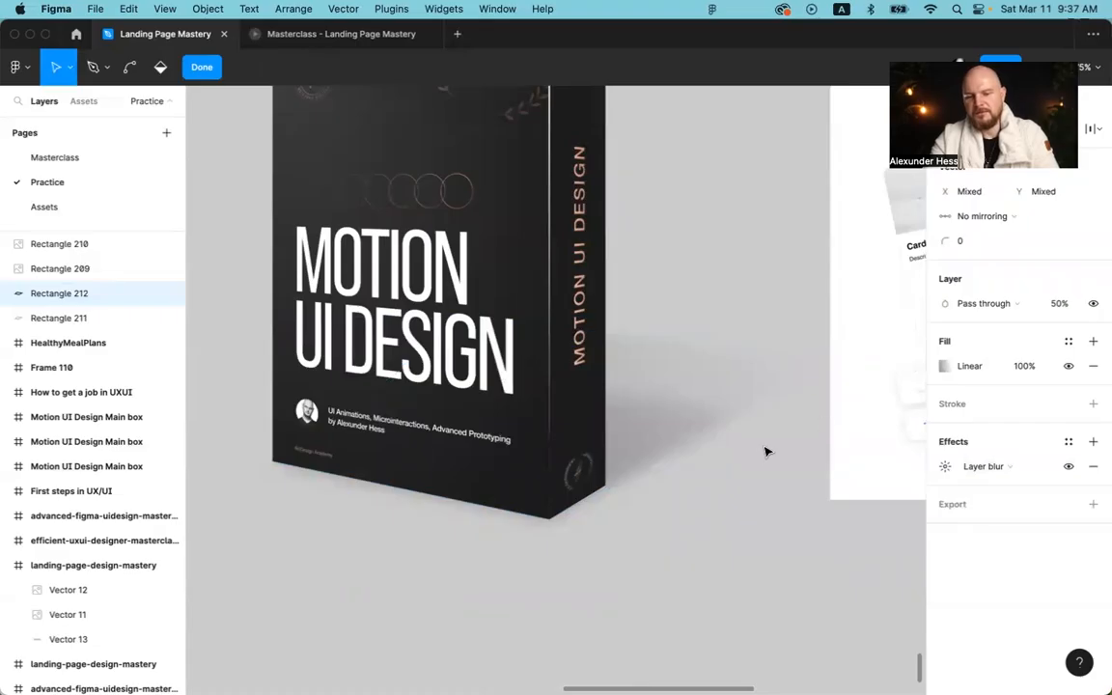
pyautogui.press('Escape')
pyautogui.scroll(-5, 762, 459)
pyautogui.press('Escape')
# Step: Move the original shadow's outer corner point farther from the box, making the shadow about 1023.5 px wide
pyautogui.scroll(10, 782, 491)
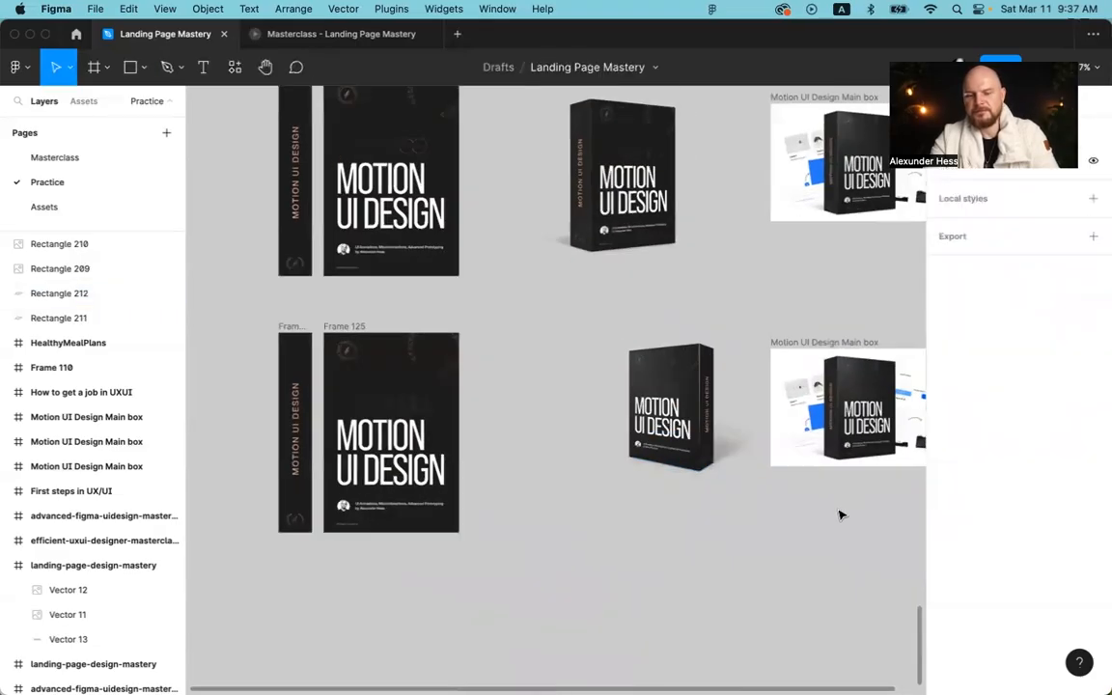
pyautogui.click(518, 307)
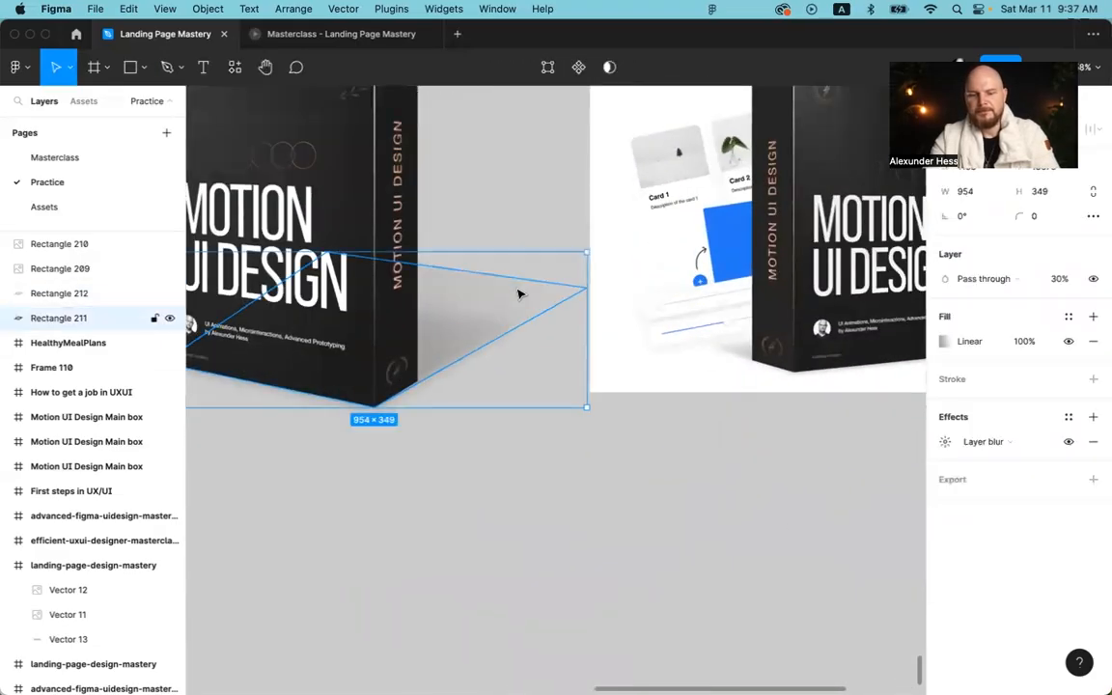
pyautogui.doubleClick(521, 295)
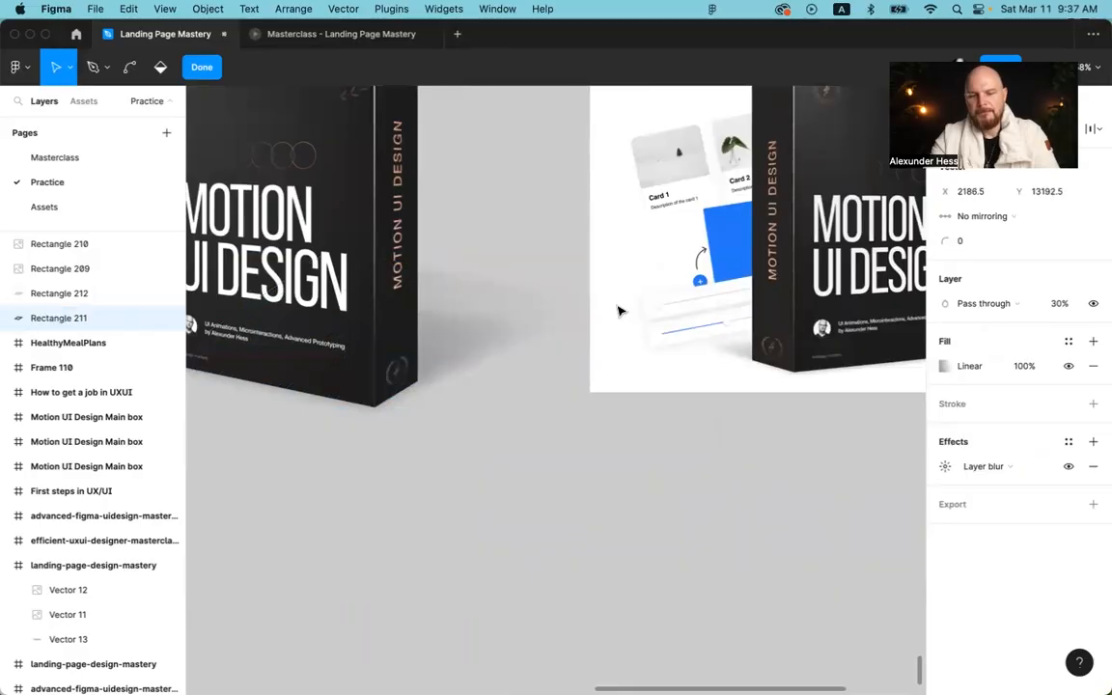
pyautogui.press('Escape')
pyautogui.press('Escape')
pyautogui.scroll(-5, 532, 451)
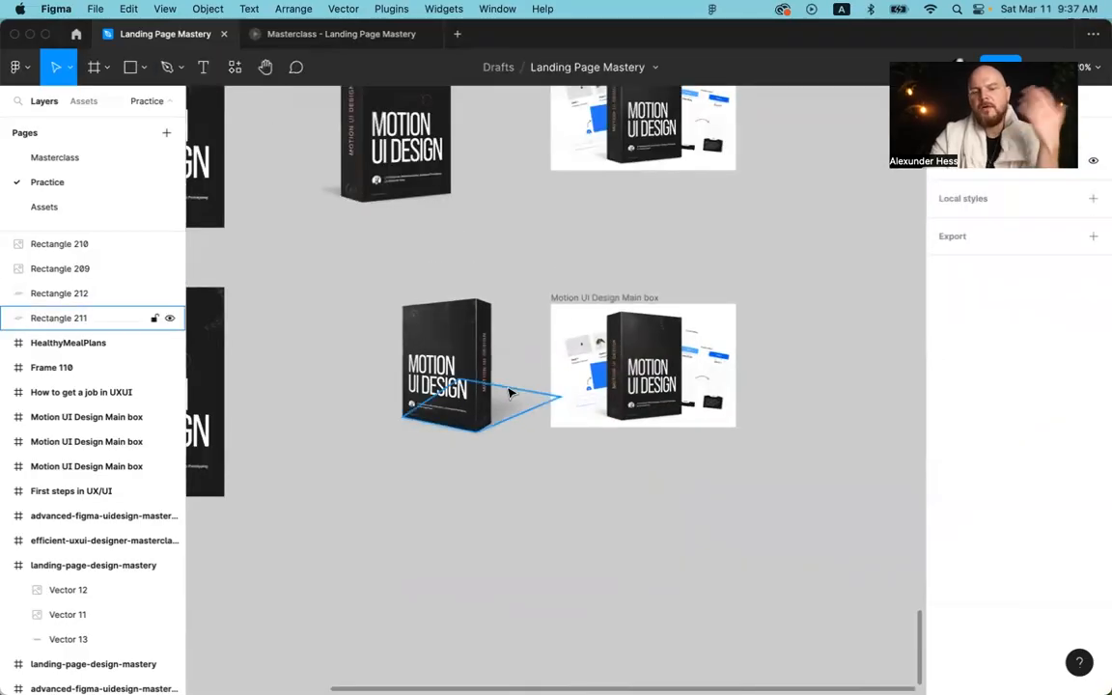
# Step: Delete the old box from the duplicated Motion UI Design Main box frame and wrap all the new box's layers in a frame
pyautogui.click(636, 370)
pyautogui.press('Delete')
pyautogui.moveTo(365, 251); pyautogui.dragTo(539, 489)
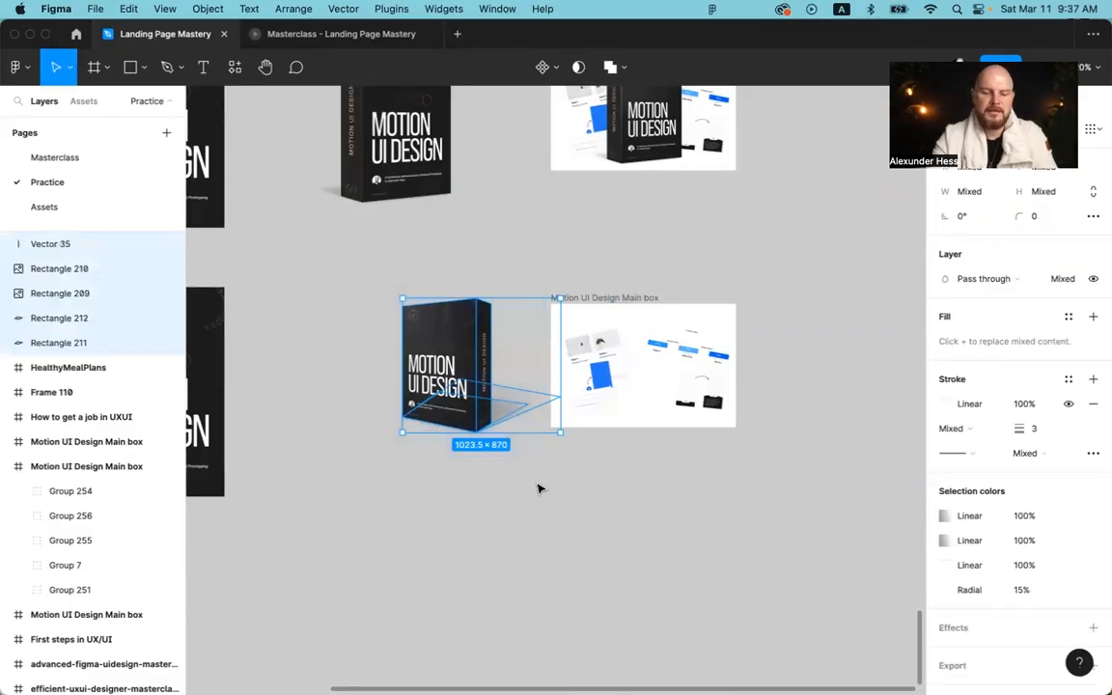
pyautogui.press('super+alt+g')
pyautogui.scroll(5, 514, 370)
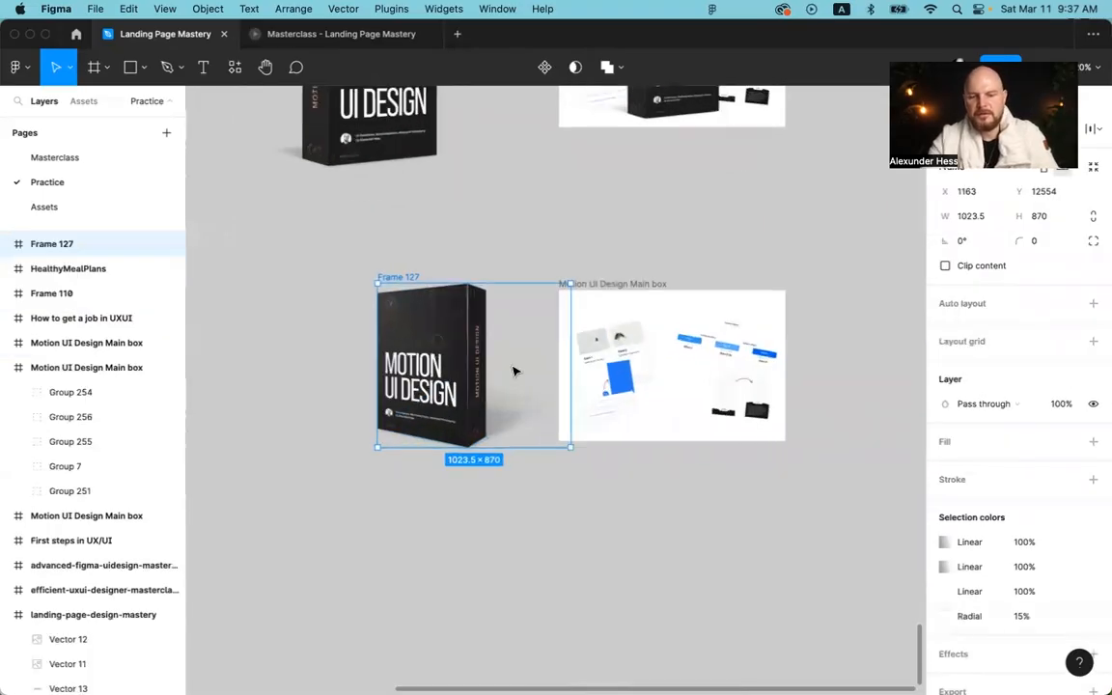
pyautogui.press('super+d')
pyautogui.hscroll(3, 842, 348)
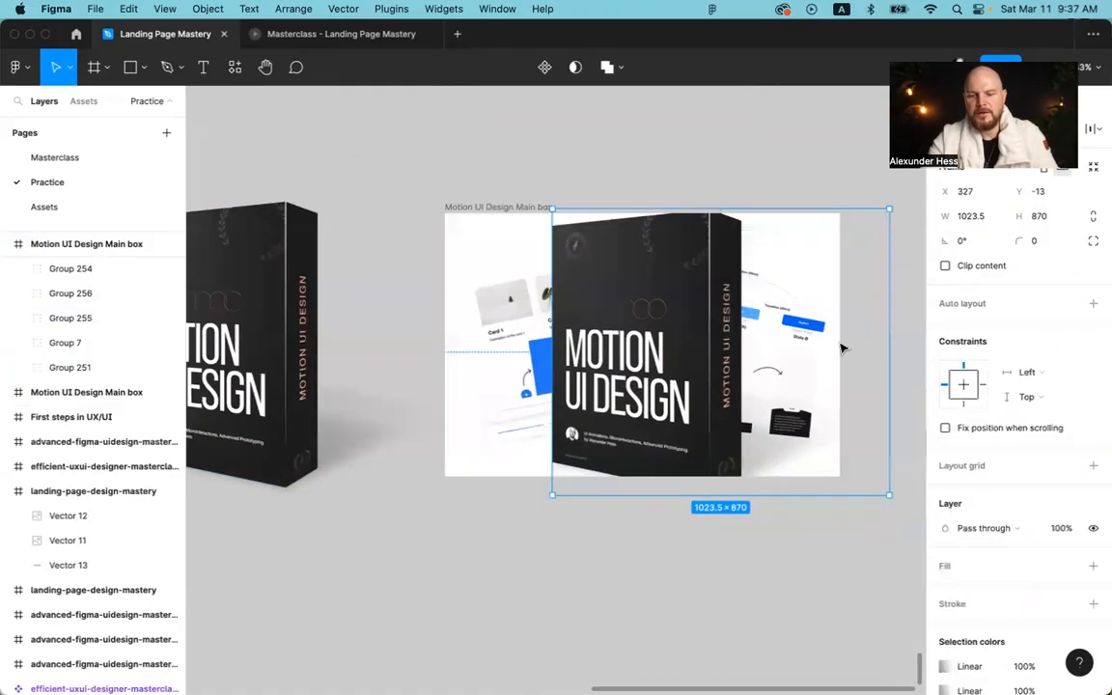
pyautogui.hscroll(-3, 841, 348)
pyautogui.press('BackSpace')
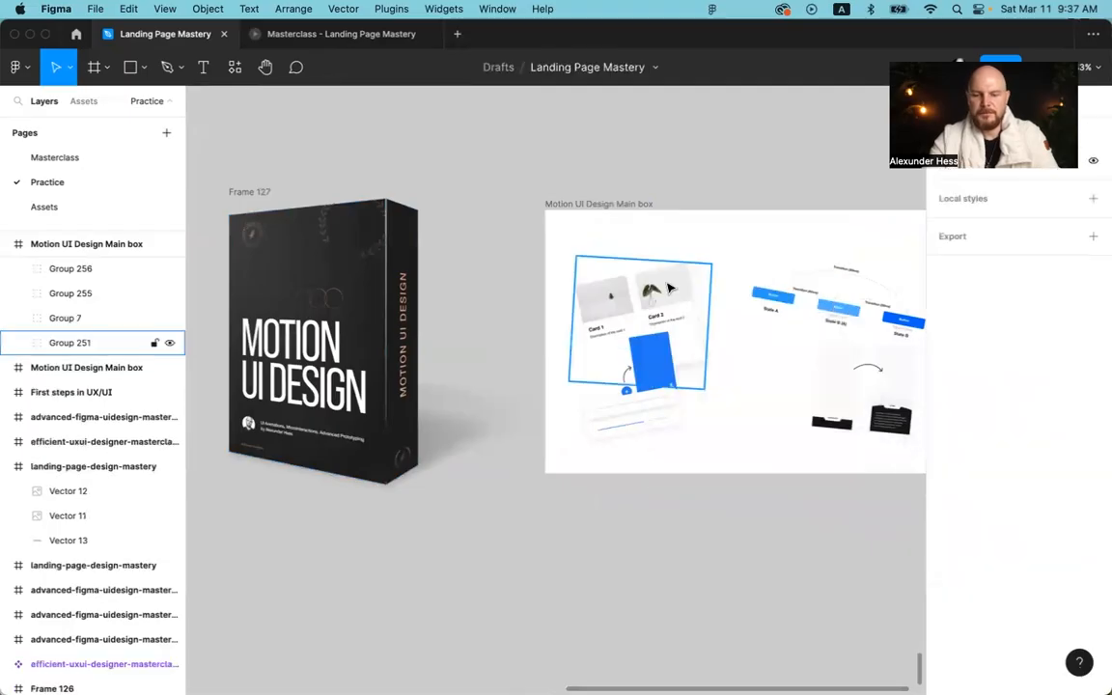
# Step: Convert the new box's frame into a component and extend its left side until it is 1455 px wide
pyautogui.click(261, 192)
pyautogui.press('super+alt+k')
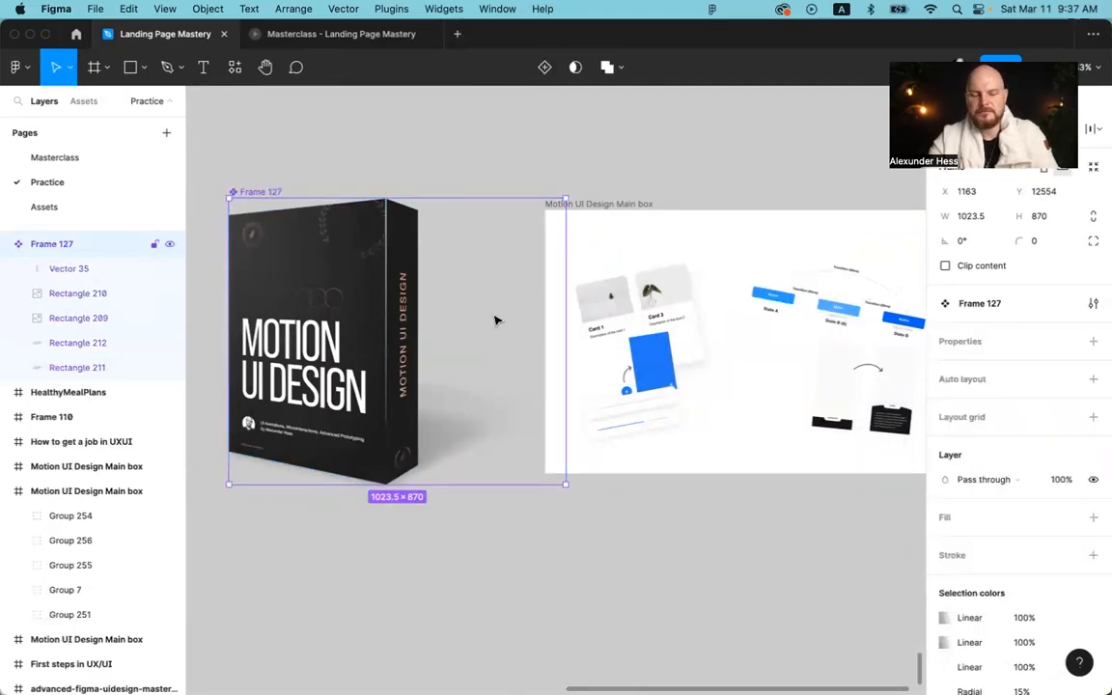
pyautogui.hscroll(-3, 328, 306)
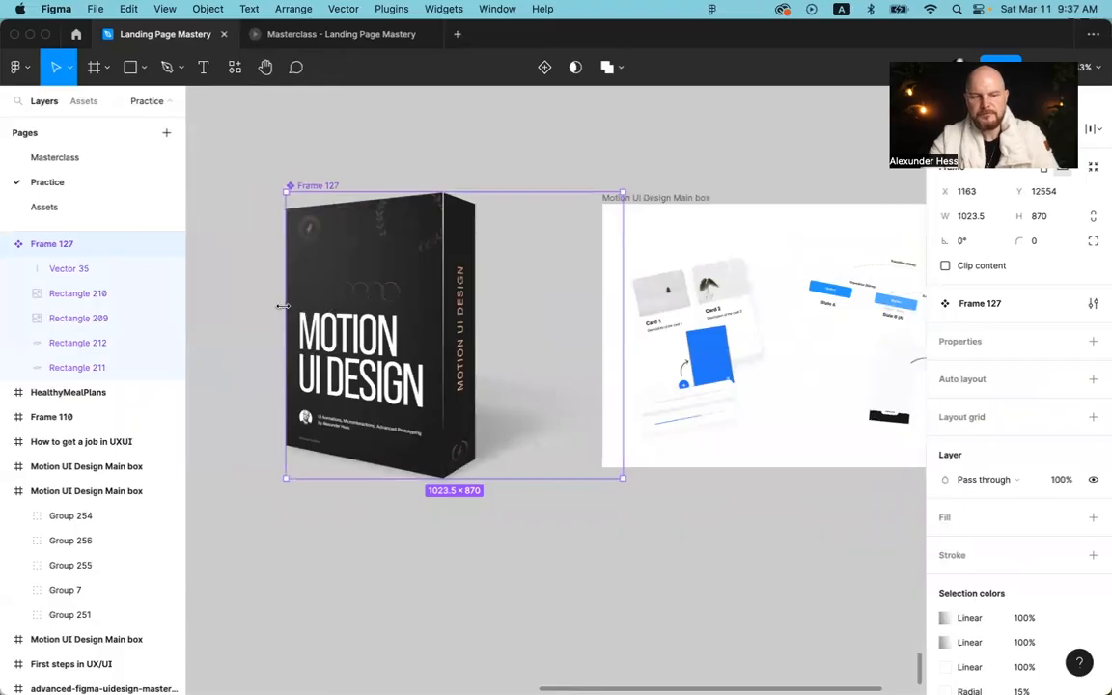
pyautogui.moveTo(283, 306); pyautogui.dragTo(350, 305)
# Step: Place an instance of the box component in the Motion UI Design Main box frame and scale it down, centred, to fit
pyautogui.moveTo(551, 290); pyautogui.dragTo(935, 290)
pyautogui.hscroll(2, 434, 290)
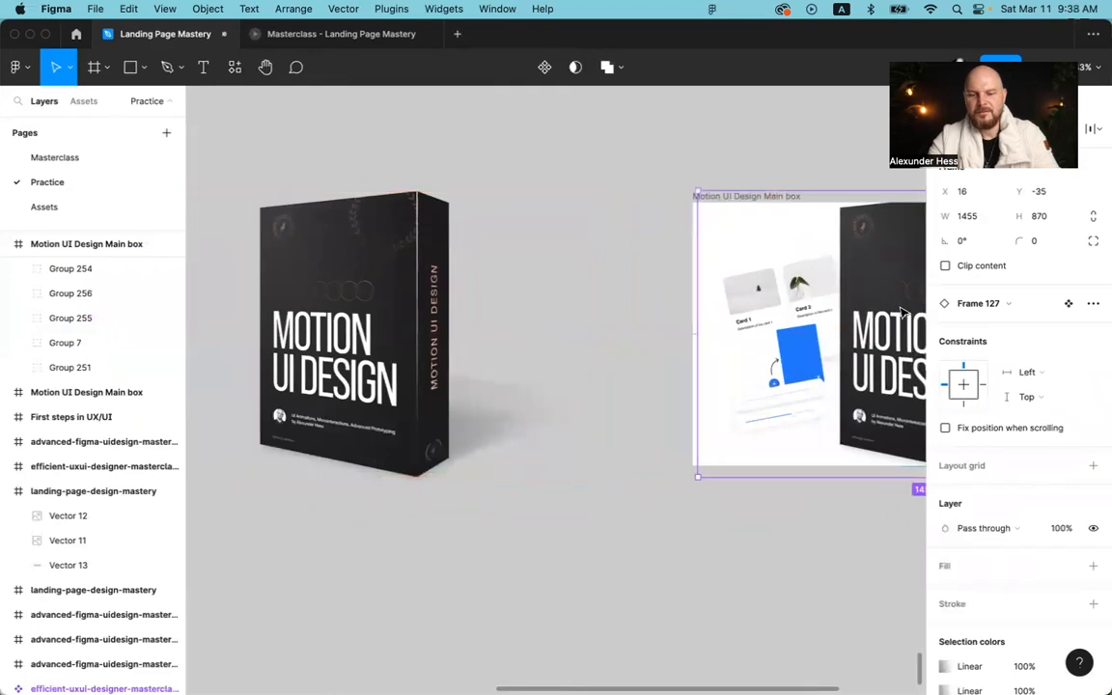
pyautogui.hscroll(6, 903, 311)
pyautogui.press('k')
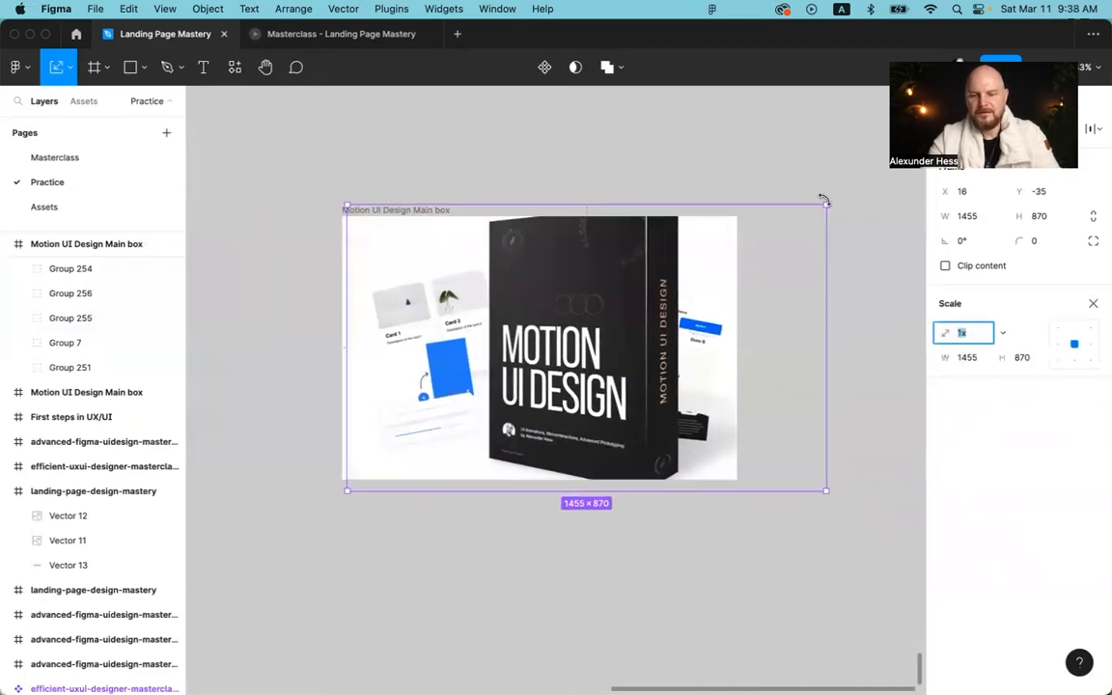
pyautogui.moveTo(823, 200); pyautogui.dragTo(759, 245)
pyautogui.moveTo(645, 343); pyautogui.dragTo(596, 344)
pyautogui.click(567, 175)
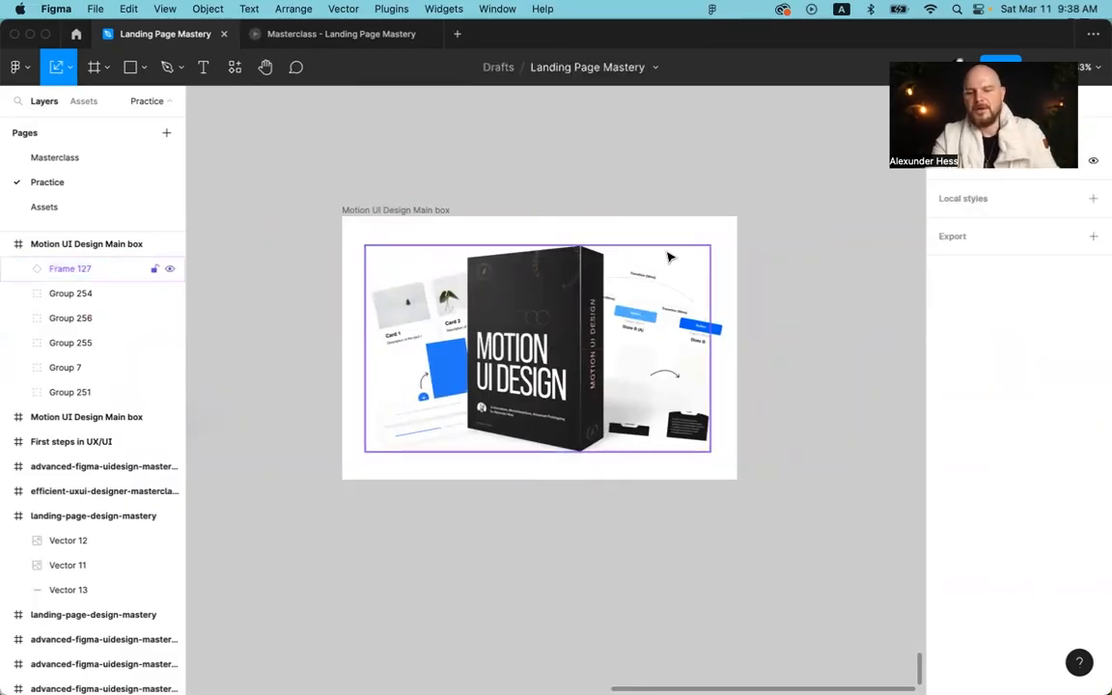
# Step: Add a second fill above the cover image on the front face of the Landing Page Mastery box in its main box scene
pyautogui.hscroll(-2, 606, 145)
pyautogui.keyDown('ctrl'); pyautogui.scroll(-3, 606, 145); pyautogui.keyUp('ctrl')
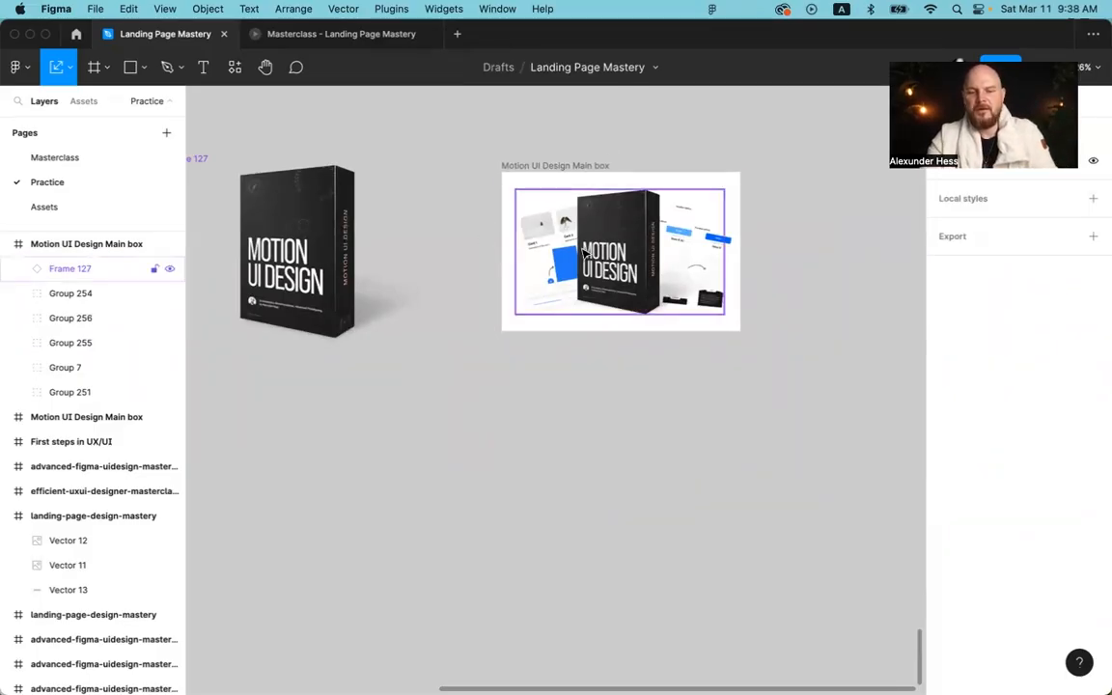
pyautogui.keyDown('ctrl'); pyautogui.scroll(-3, 584, 253); pyautogui.keyUp('ctrl')
pyautogui.scroll(5, 584, 252)
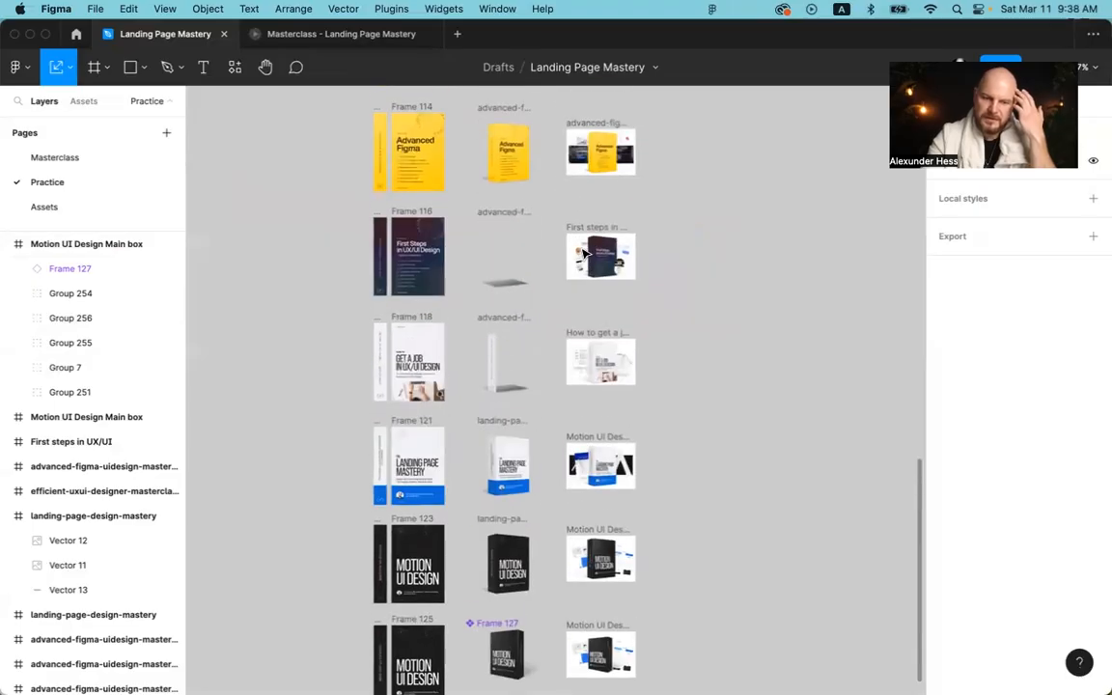
pyautogui.keyDown('ctrl'); pyautogui.scroll(5, 417, 492); pyautogui.keyUp('ctrl')
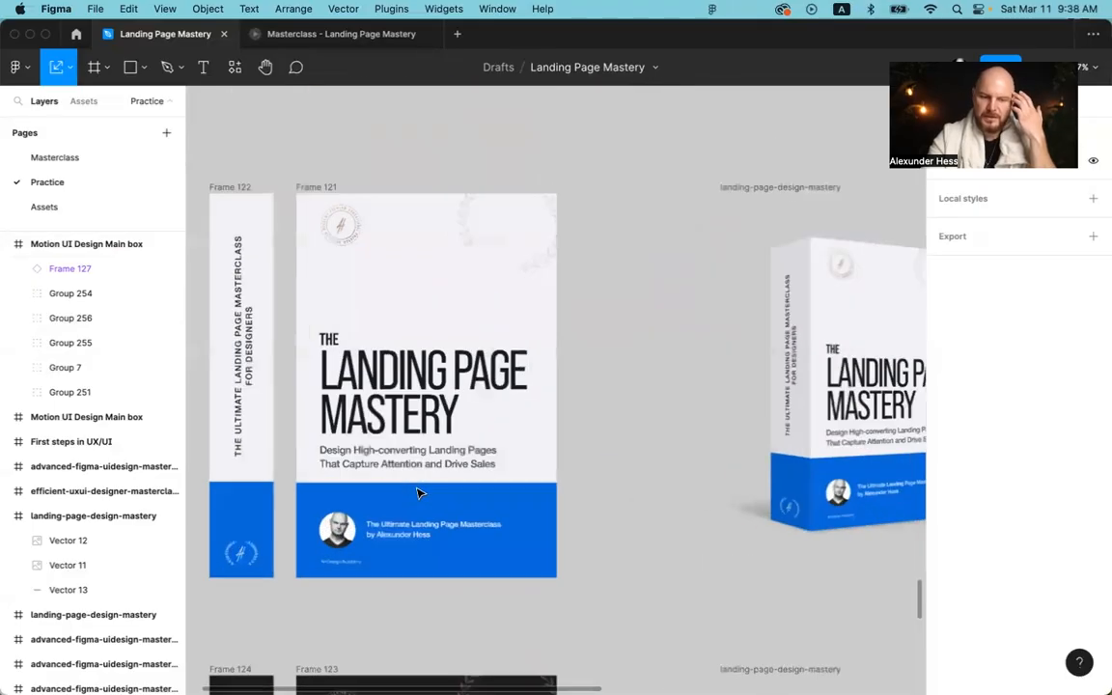
pyautogui.hscroll(4, 417, 492)
pyautogui.hscroll(10, 417, 492)
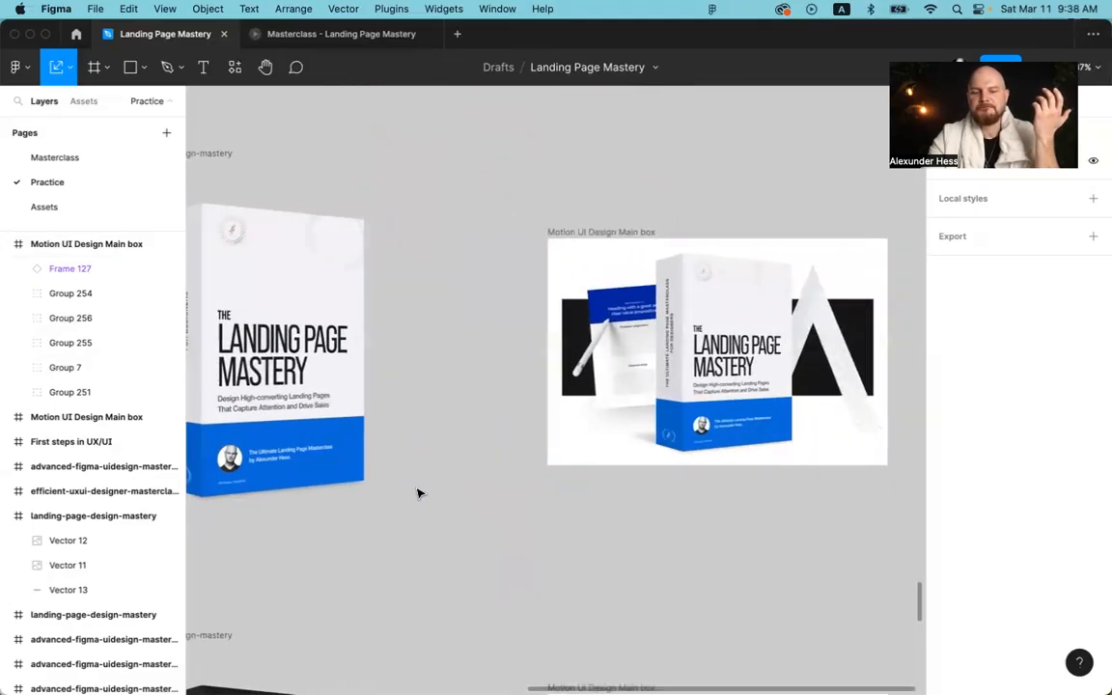
pyautogui.keyDown('ctrl'); pyautogui.scroll(5, 417, 494); pyautogui.keyUp('ctrl')
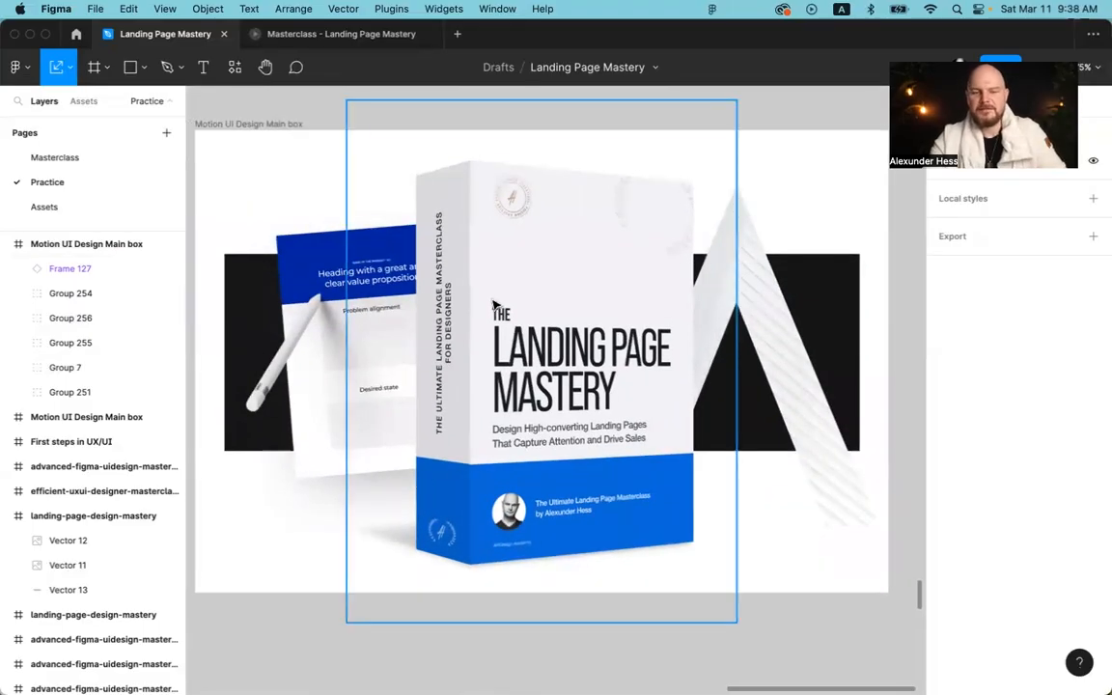
pyautogui.press('p')
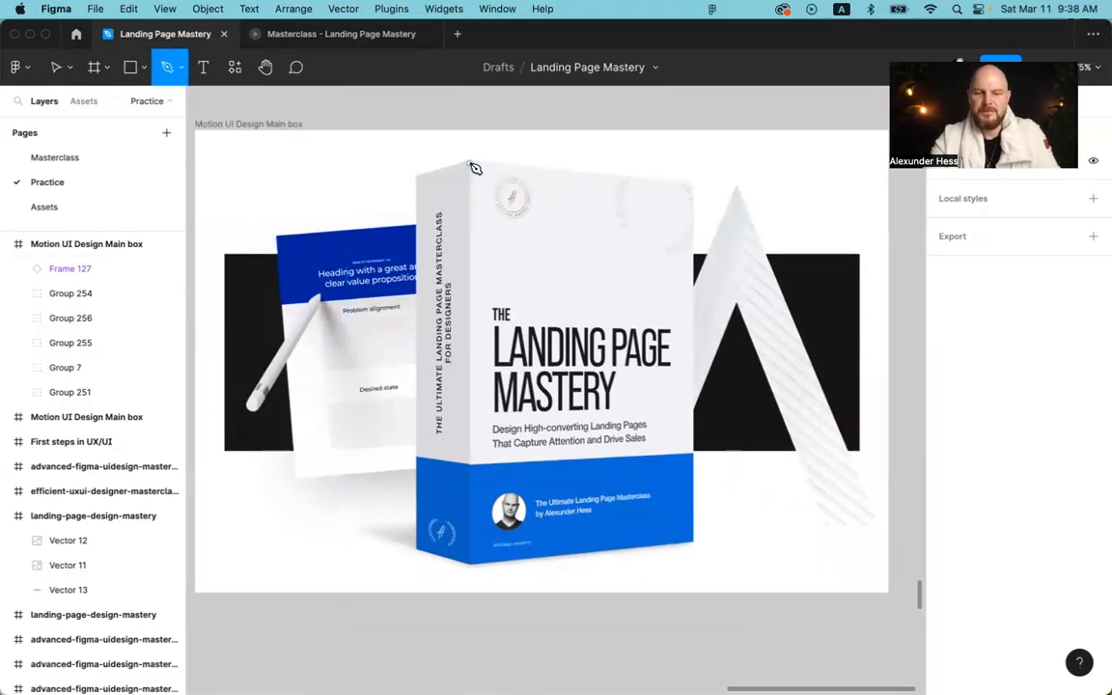
pyautogui.press('v')
pyautogui.click(539, 223)
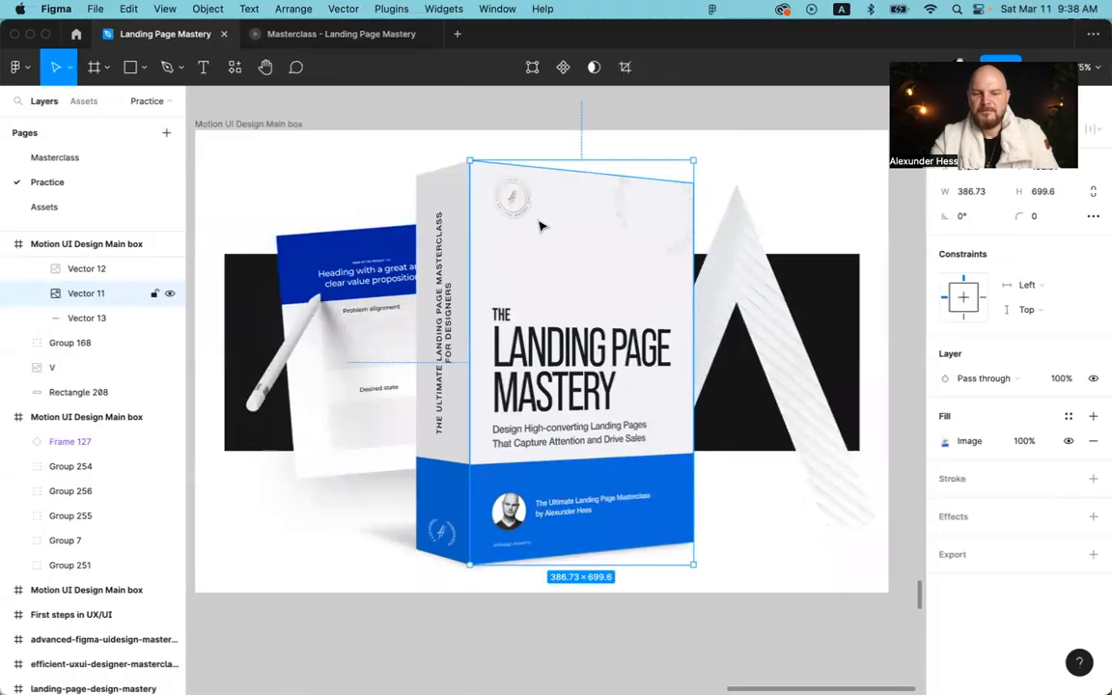
pyautogui.click(1093, 416)
pyautogui.click(945, 440)
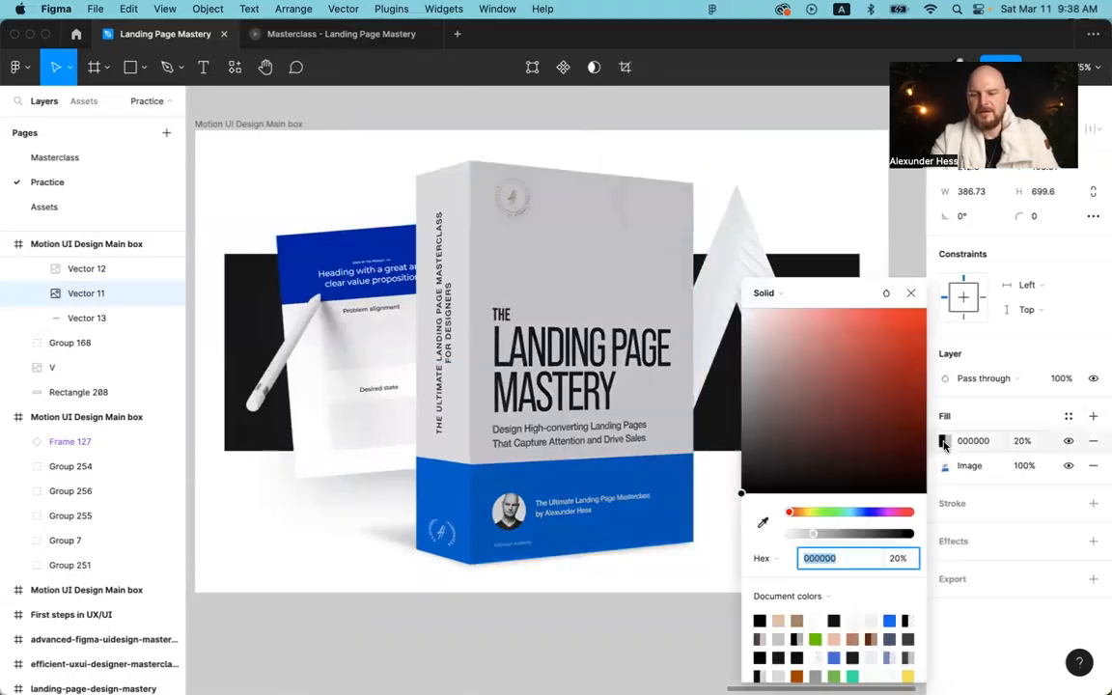
# Step: Change the new fill to a radial gradient and move its centre to the front face's upper corner beside the spine
pyautogui.click(764, 292)
pyautogui.click(779, 328)
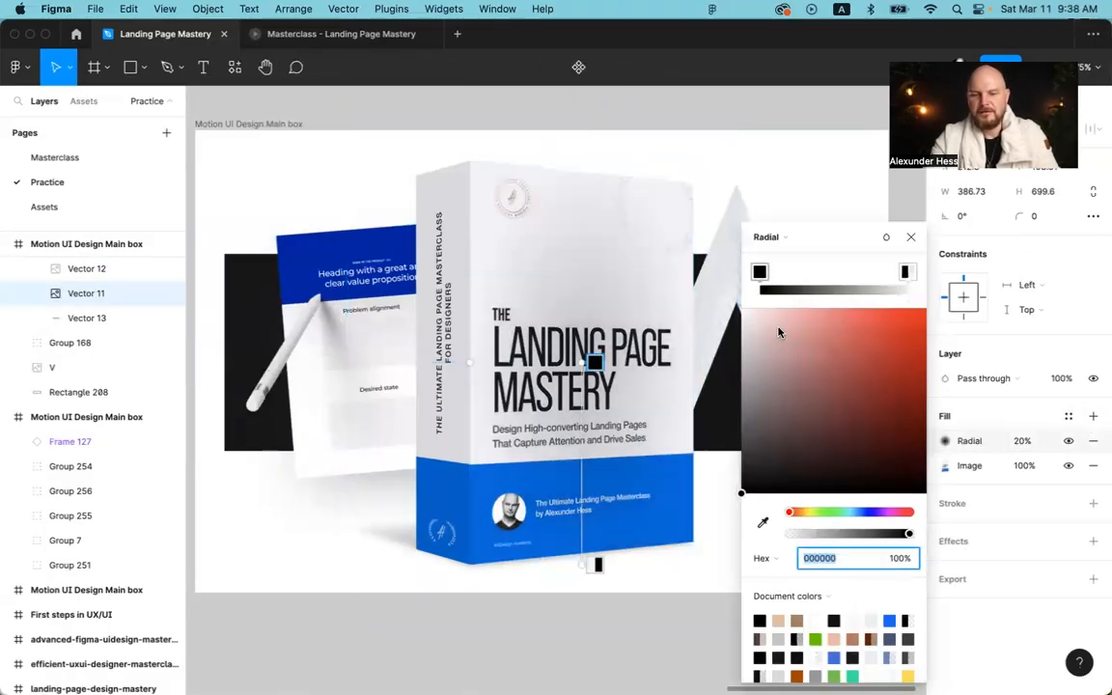
pyautogui.click(593, 361)
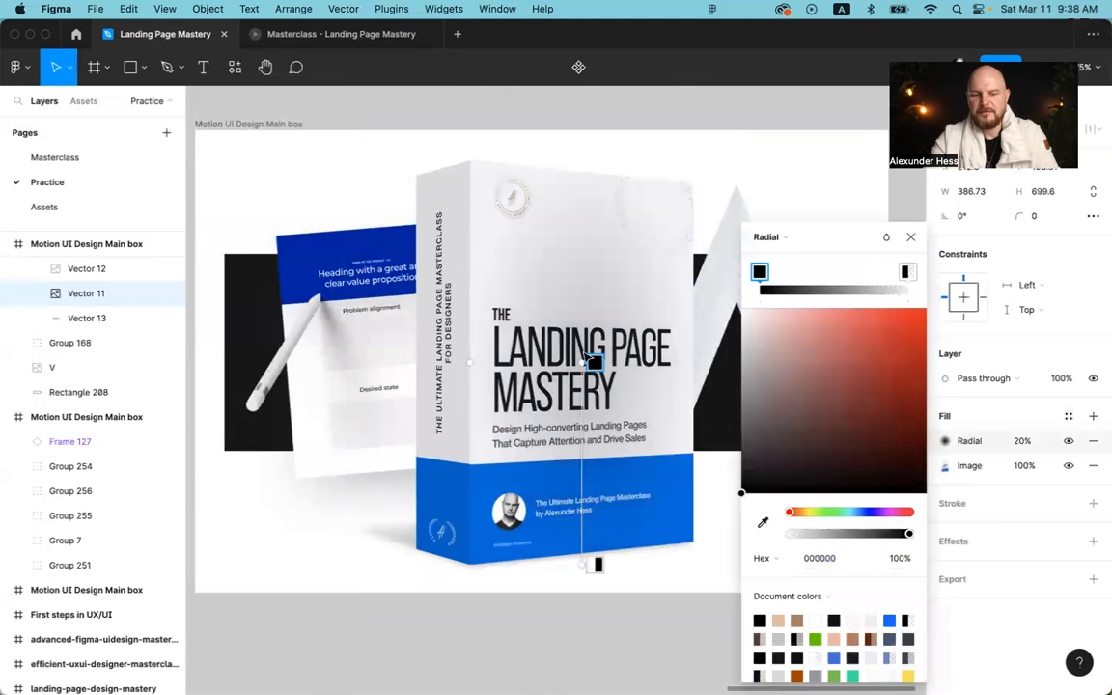
pyautogui.moveTo(581, 361); pyautogui.dragTo(482, 166)
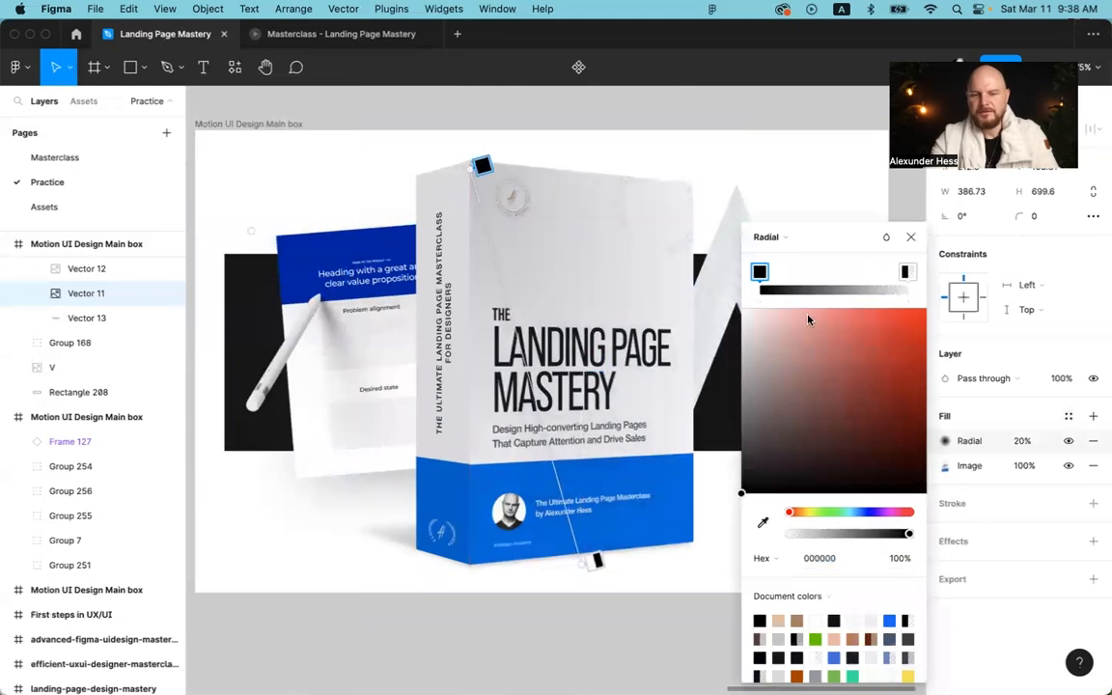
# Step: Set both colour stops of the front face's radial gradient to white
pyautogui.moveTo(758, 454); pyautogui.dragTo(742, 309)
pyautogui.click(911, 273)
pyautogui.moveTo(789, 486); pyautogui.dragTo(697, 258)
pyautogui.click(759, 273)
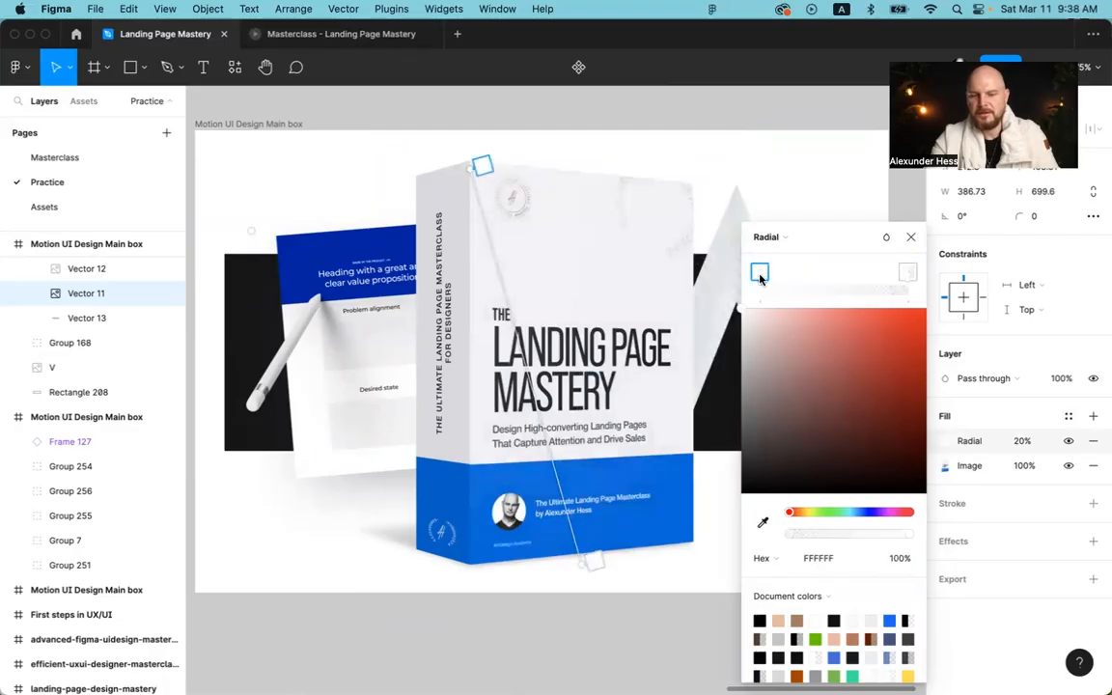
# Step: Try the front face's radial gradient fill at 100% opacity
pyautogui.click(1037, 442)
pyautogui.write('100')
pyautogui.press('Return')
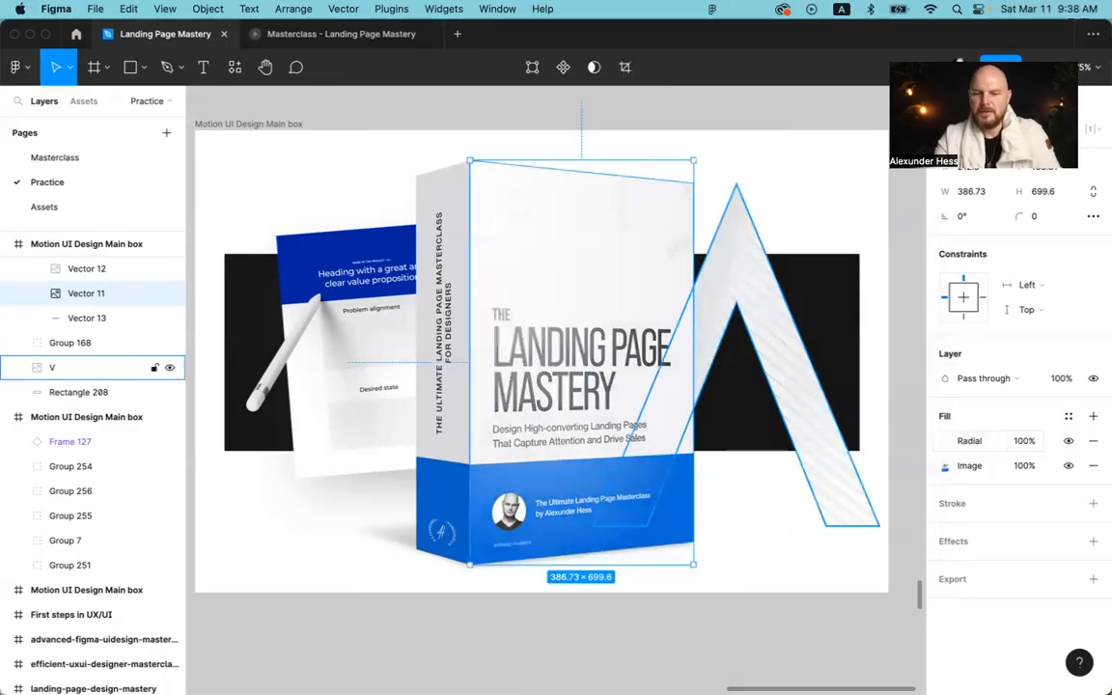
# Step: Set the opacity of the front face's radial gradient fill to 50%
pyautogui.click(1029, 443)
pyautogui.write('50')
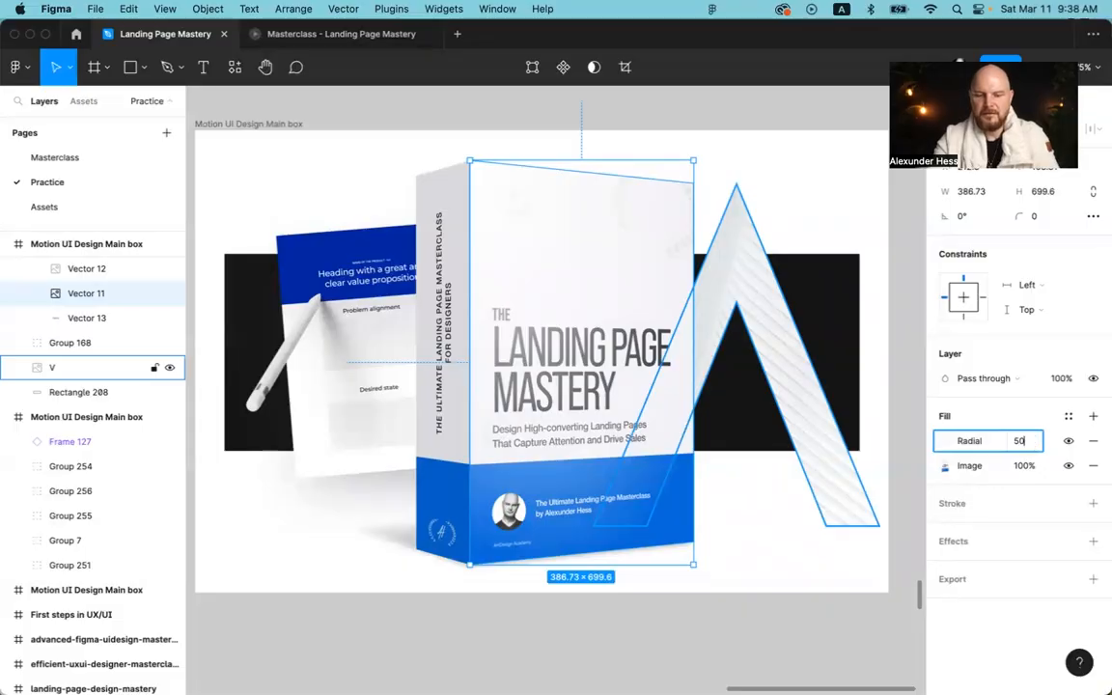
pyautogui.press('Return')
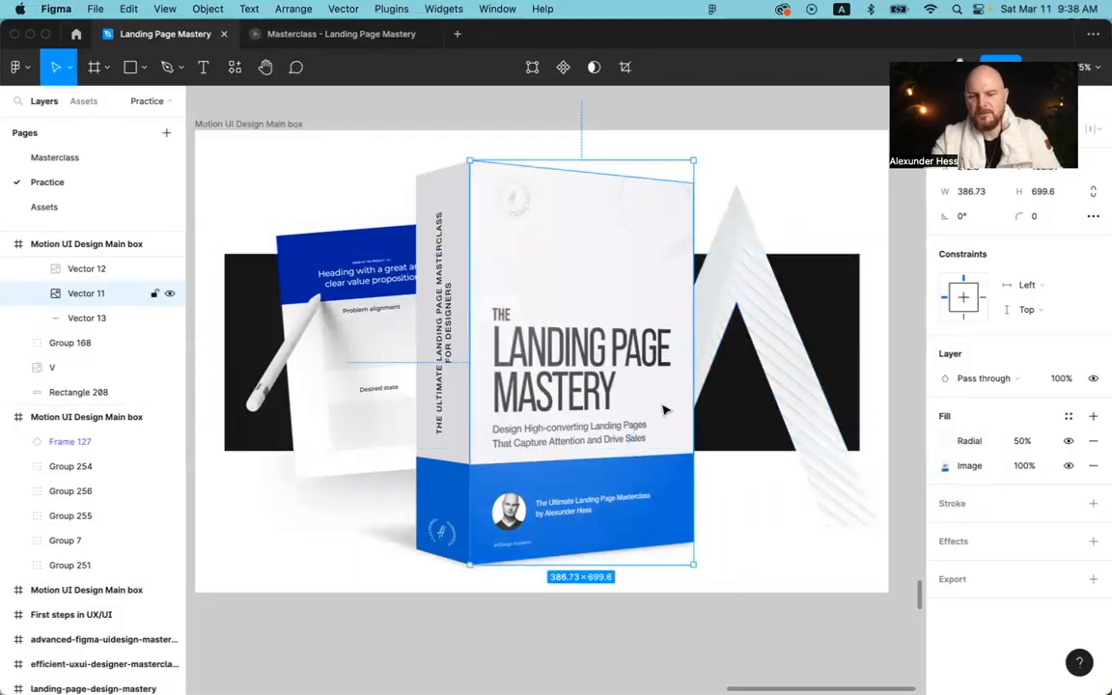
# Step: Check the gradient settings on the front face and the fills of the spine face, and leave the box deselected
pyautogui.click(943, 442)
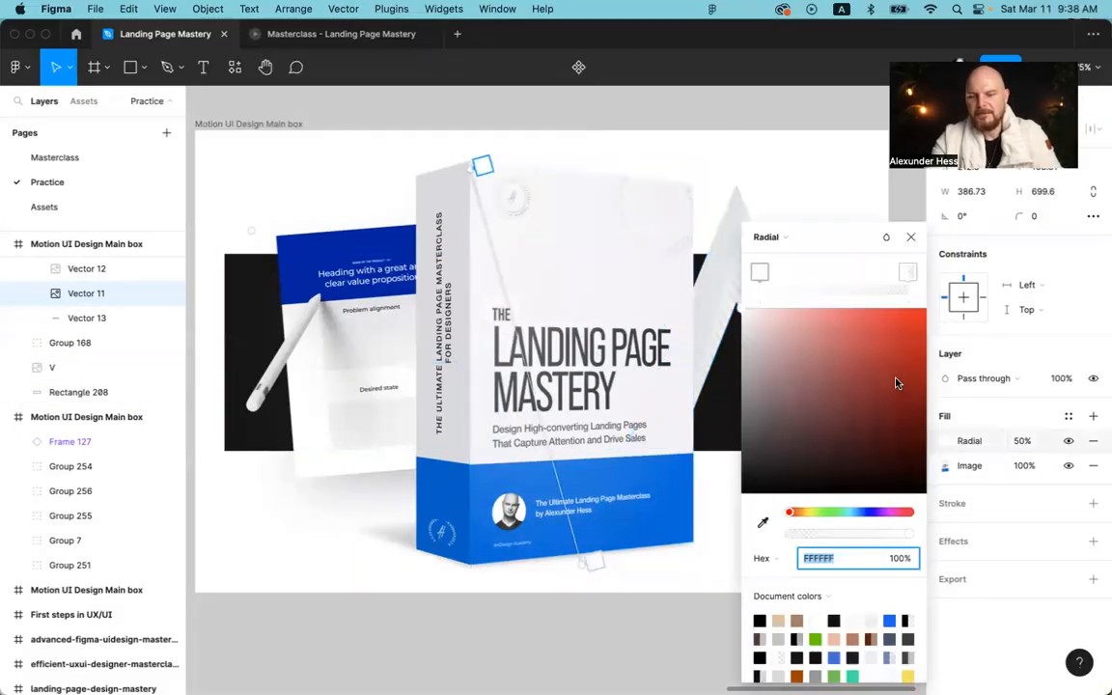
pyautogui.click(911, 237)
pyautogui.click(86, 269)
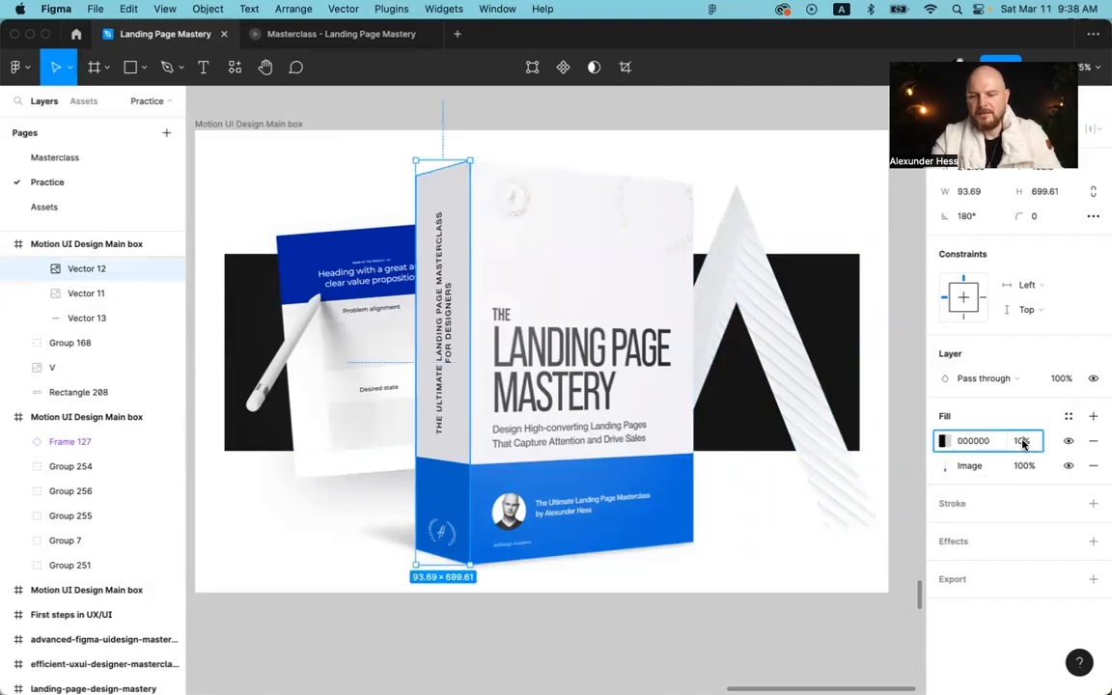
pyautogui.click(601, 123)
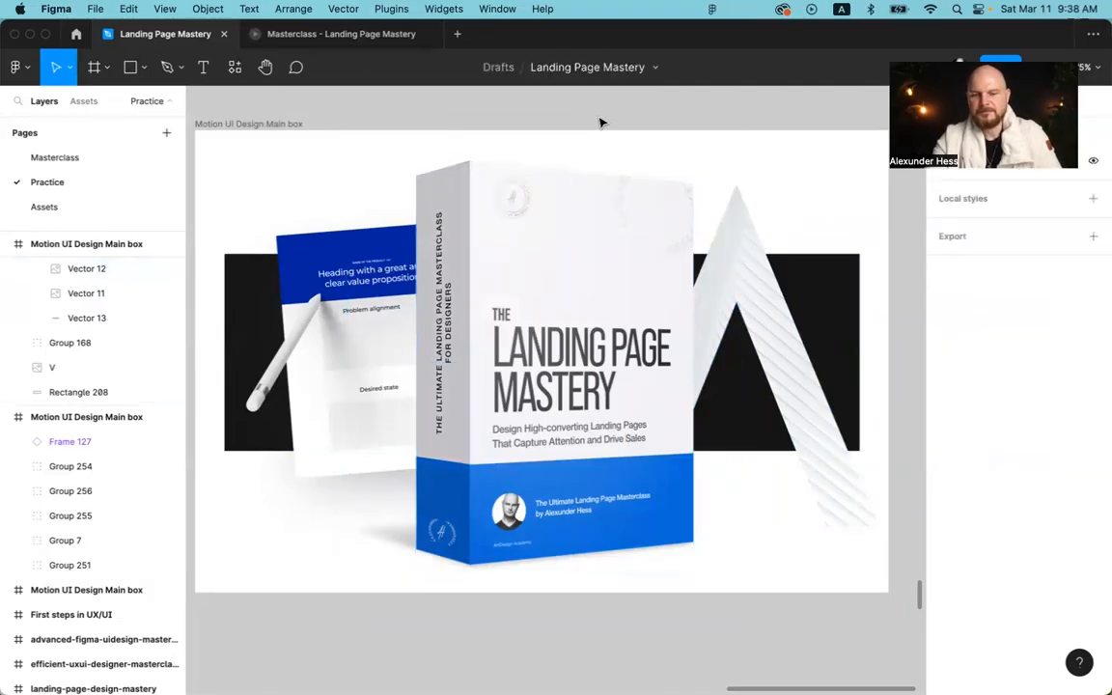
# Step: Review the Landing Page Mastery box scene with the interface hidden, and switch to the Masterclass - Landing Page Mastery presentation
pyautogui.press('super+backslash')
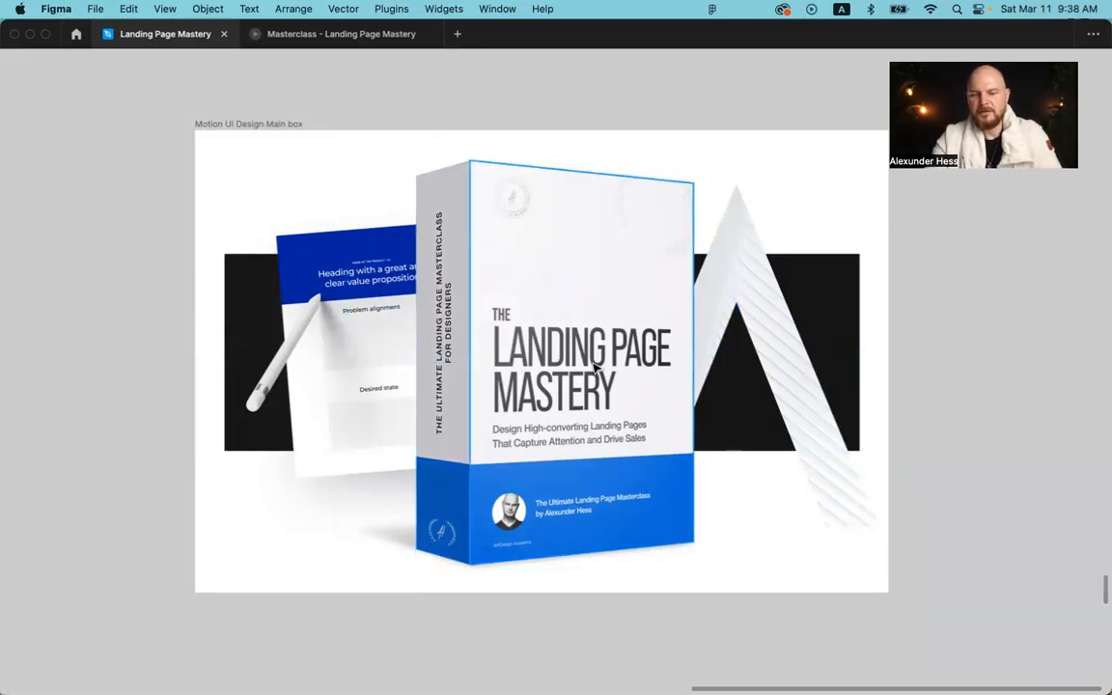
pyautogui.hotkey('shift', '2')
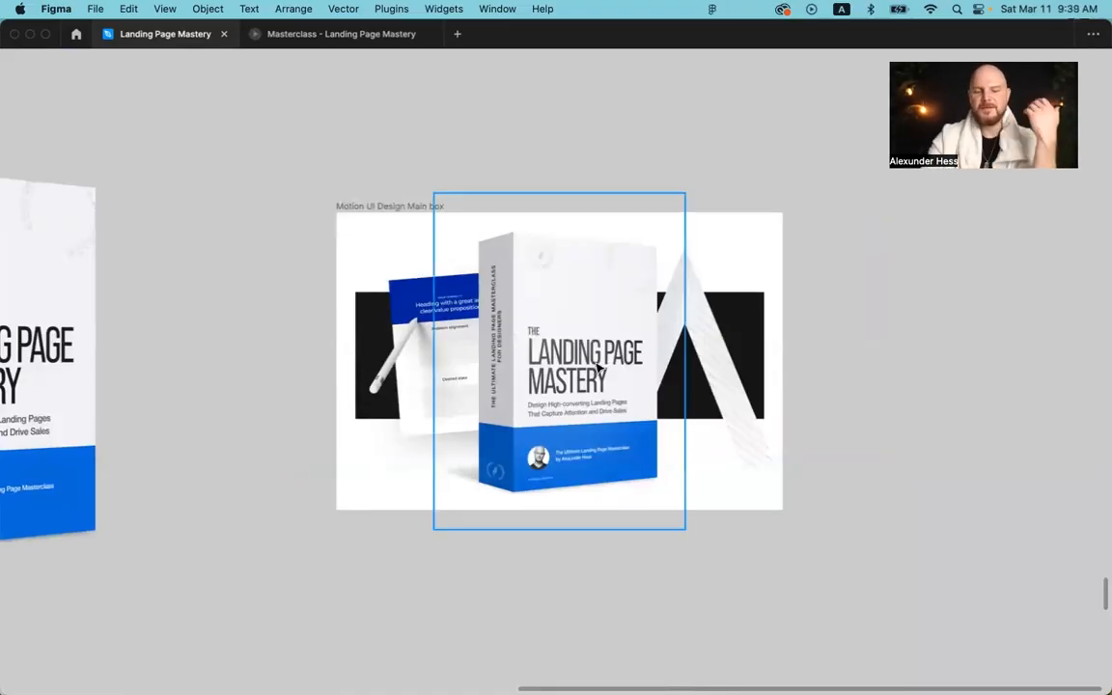
pyautogui.click(318, 32)
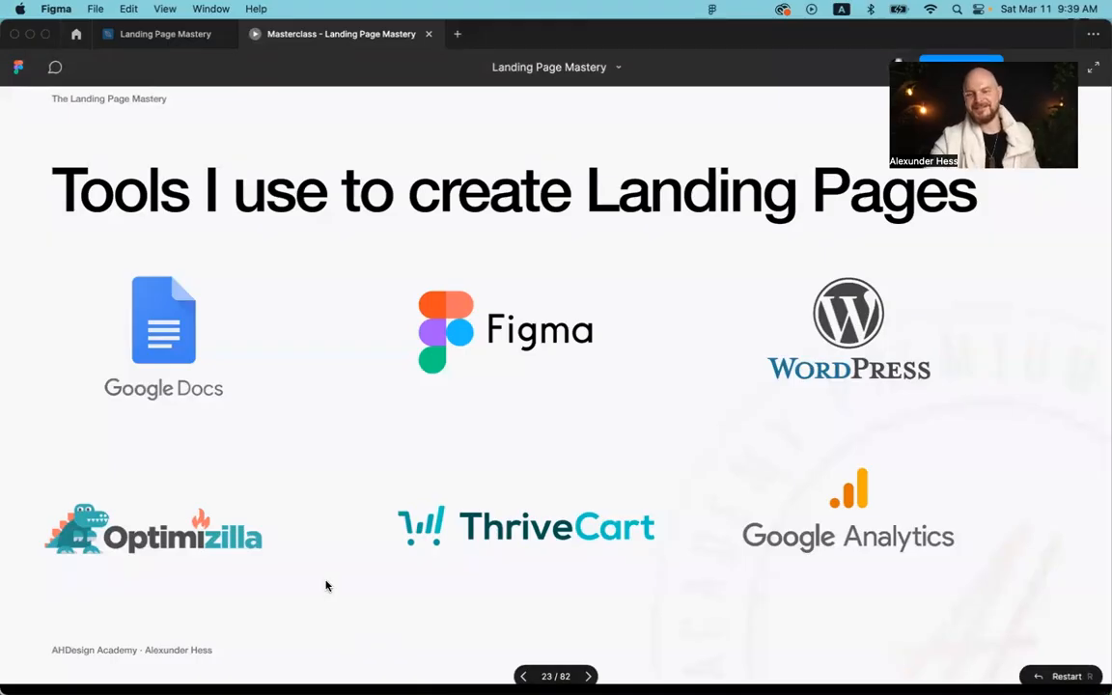